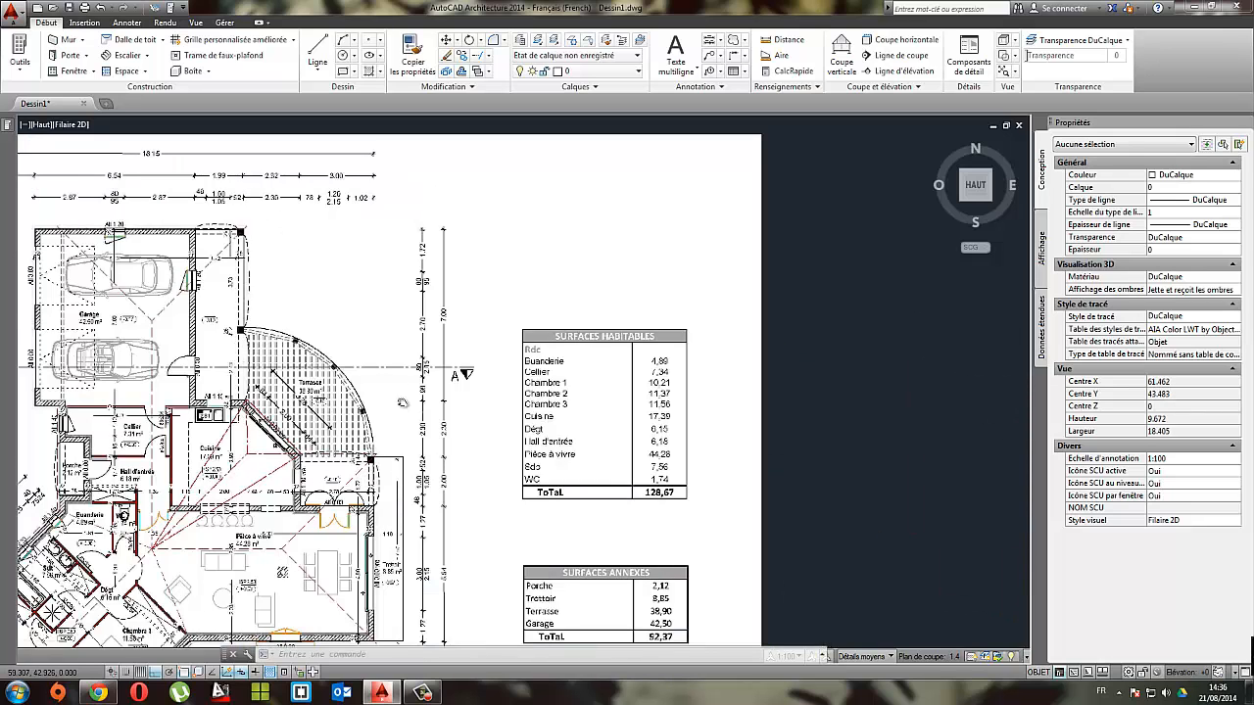
Step: Draw a horizontal guide line 1.99 m long to the right from the garage's upper-right outer corner, following the reference plan
scroll(284, 272, "down", 4)
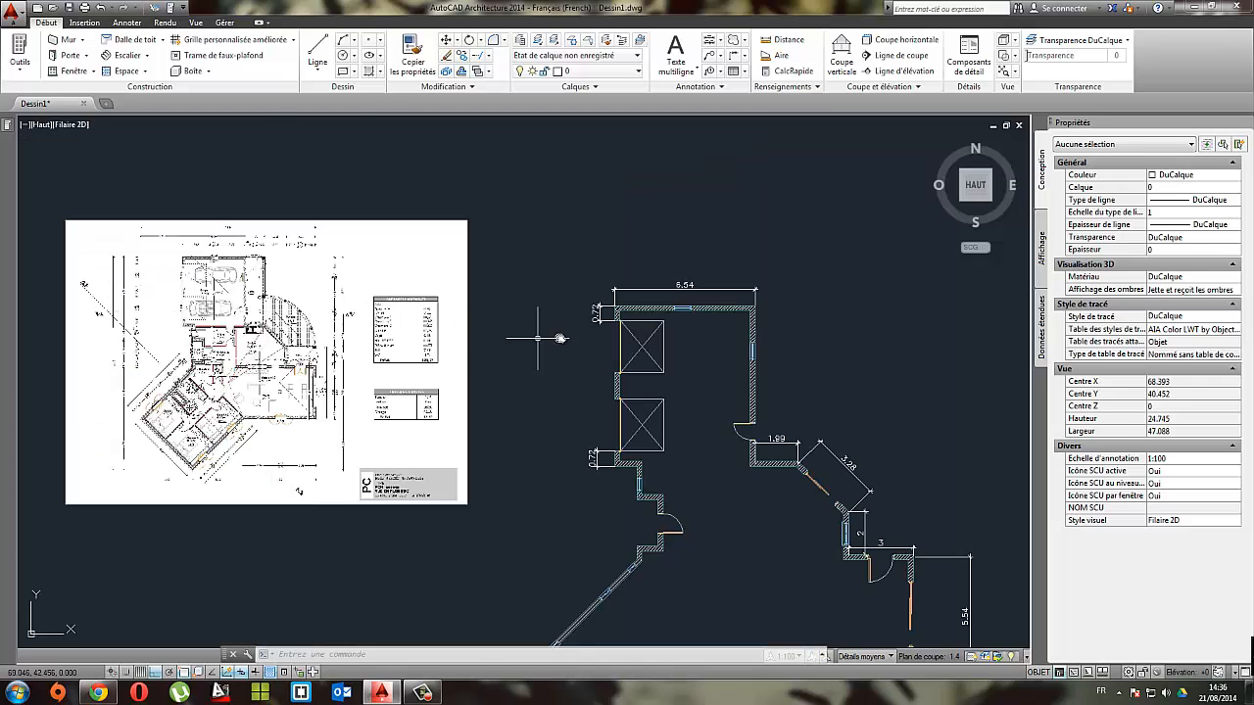
mouse_move(560, 339)
middle_mouse_down()
mouse_move(381, 235)
mouse_move(384, 285)
mouse_move(502, 319)
middle_mouse_up()
scroll(299, 274, "up", 3)
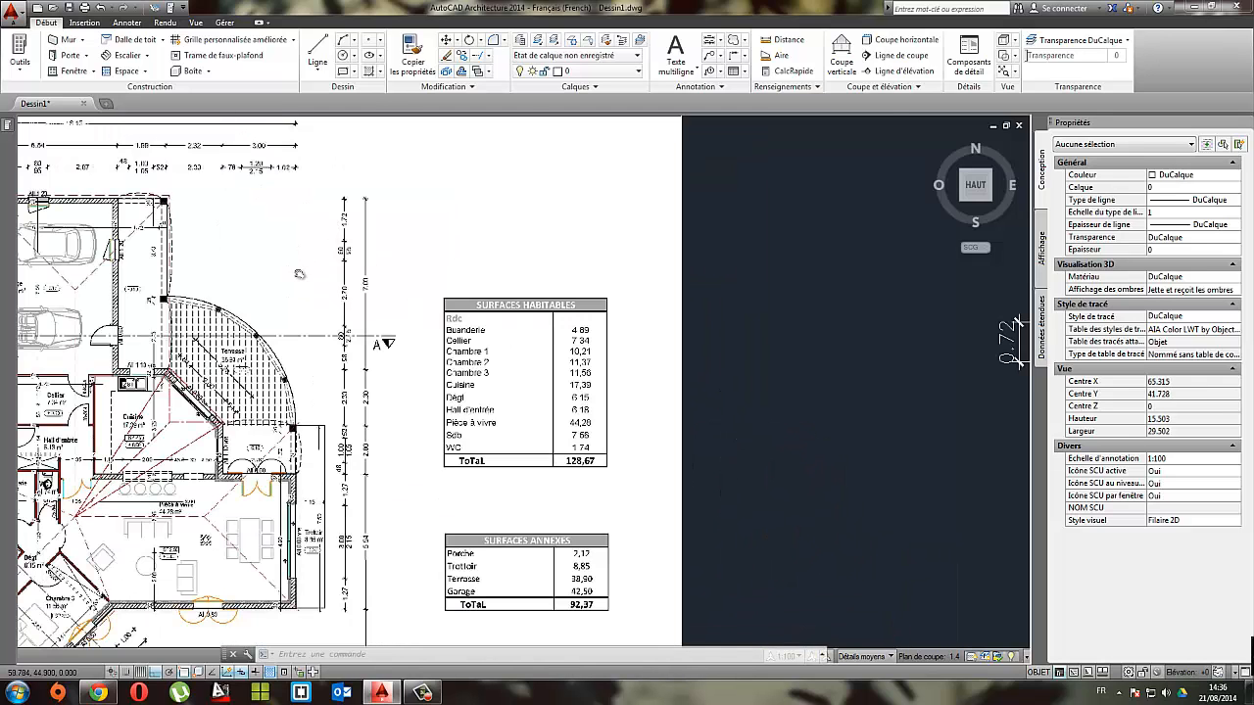
scroll(323, 294, "up", 2)
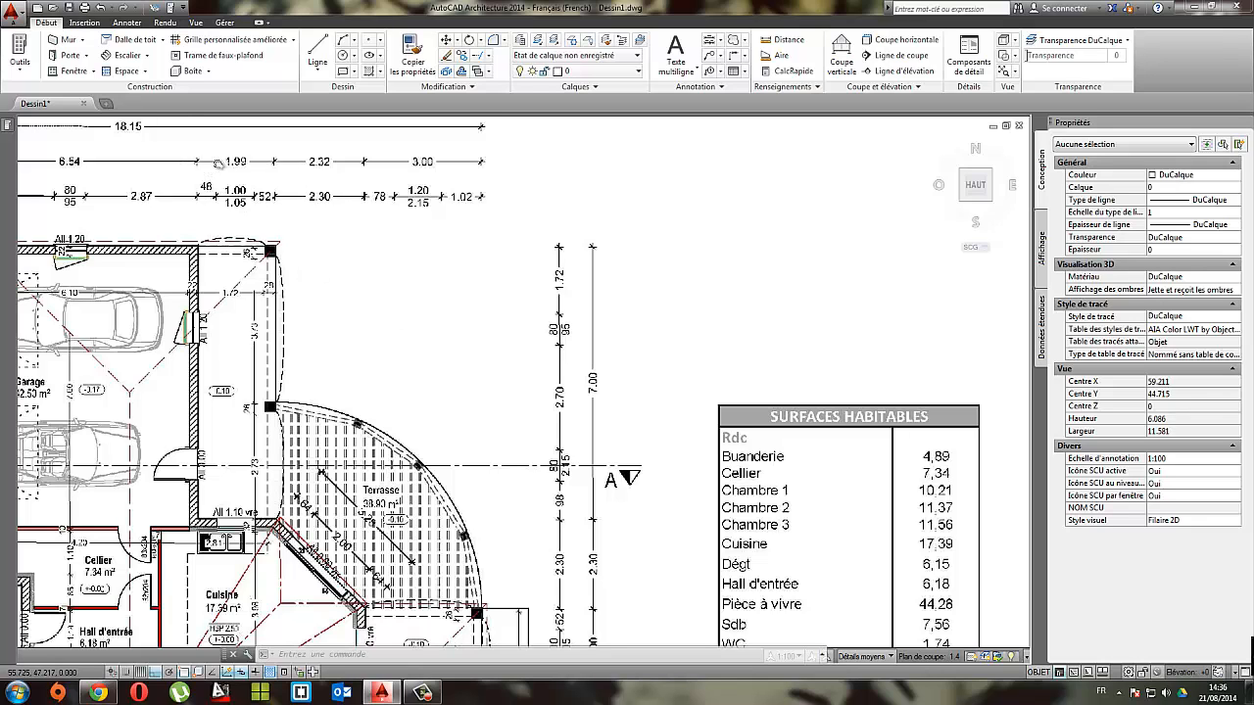
scroll(220, 165, "down", 4)
middle_click_drag(663, 294, 275, 293)
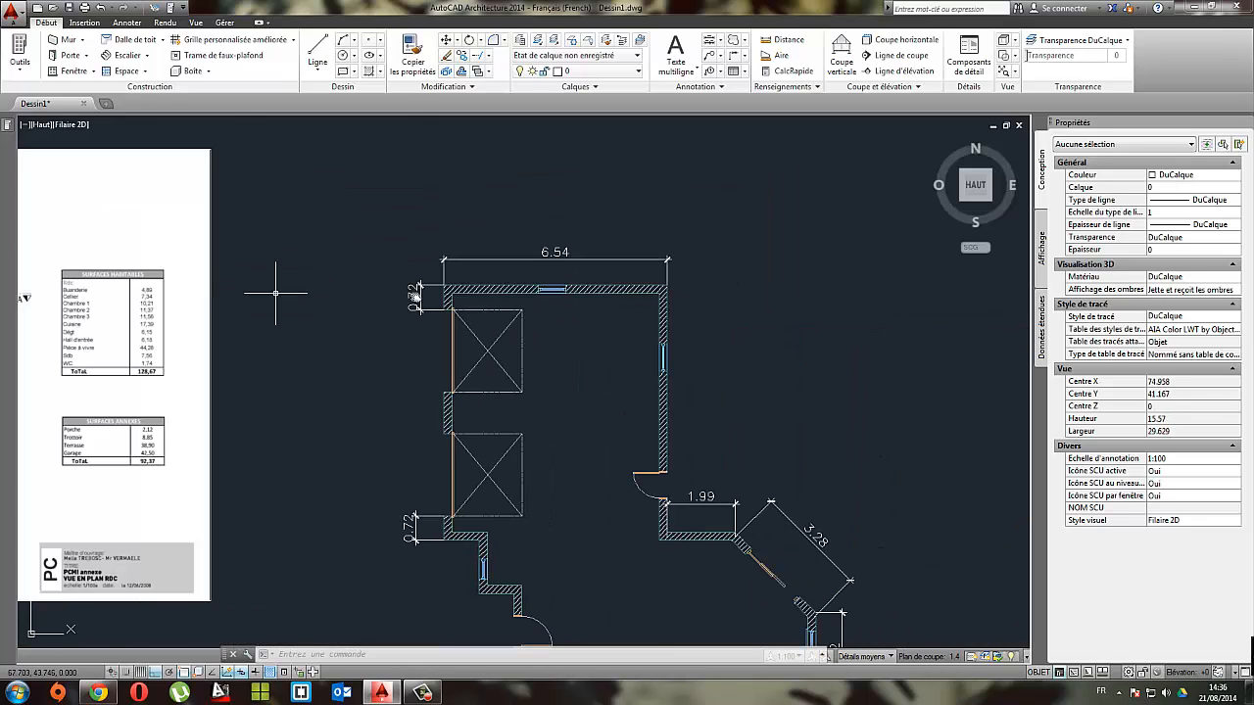
left_click(315, 51)
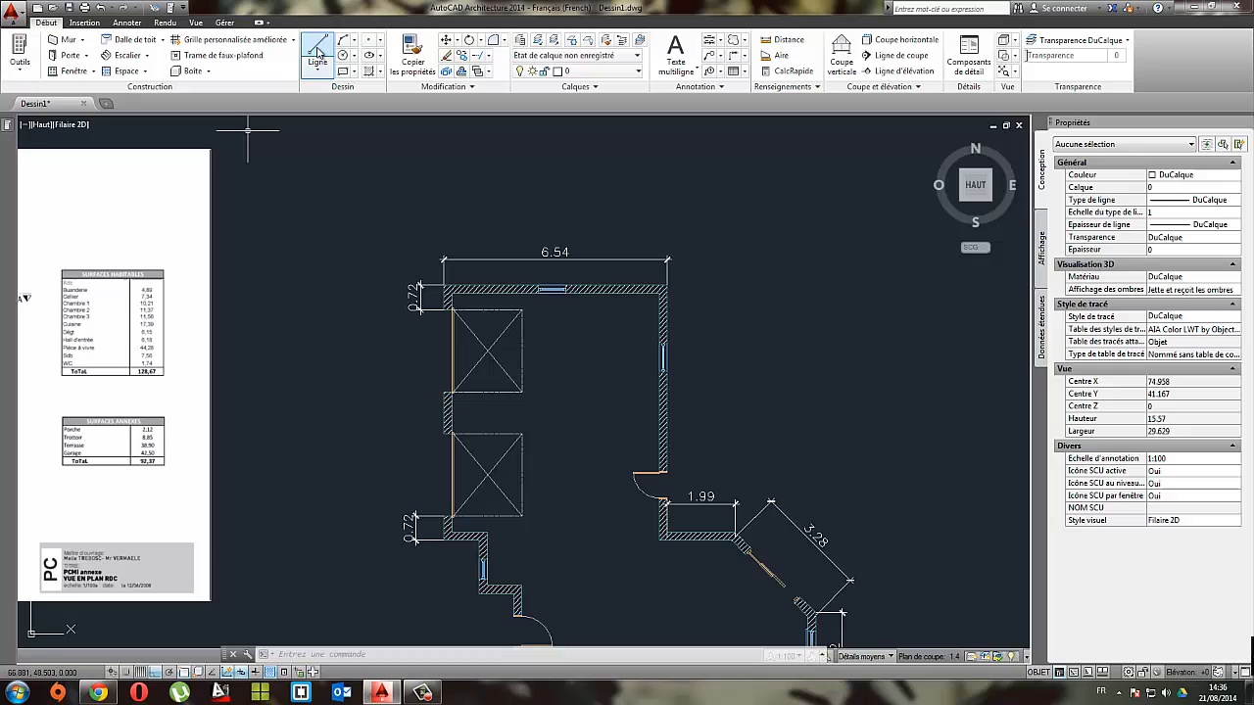
left_click(667, 290)
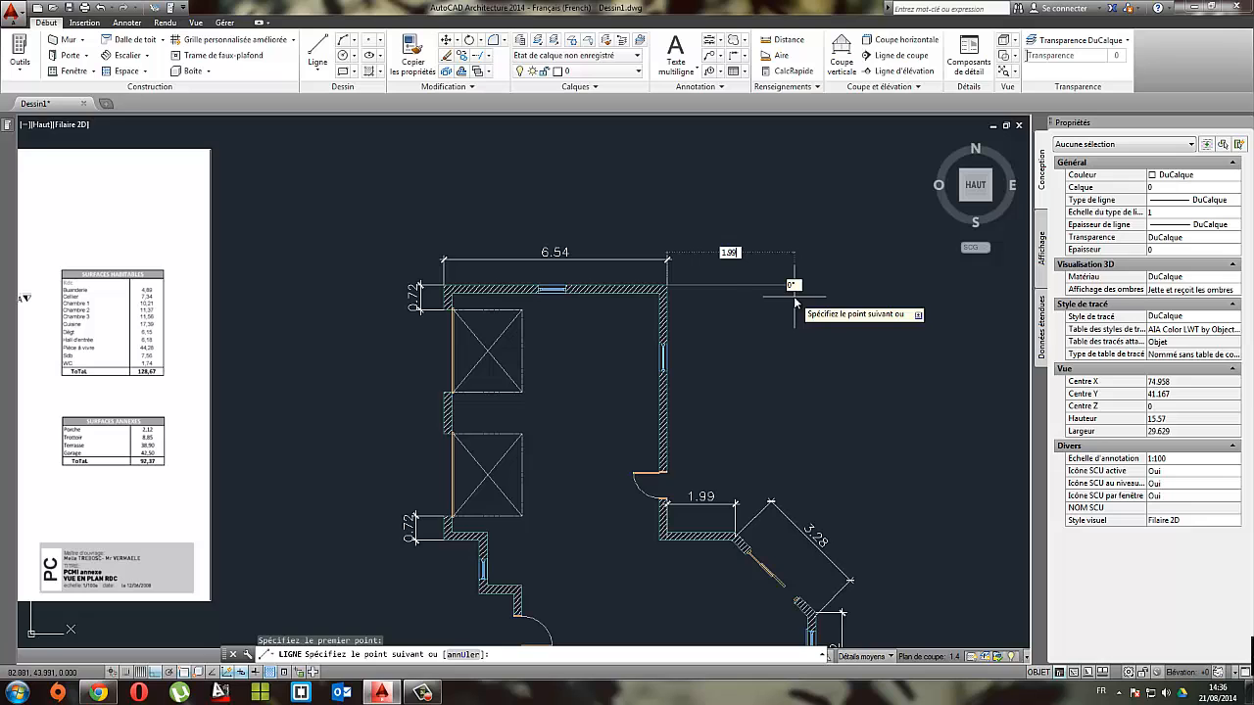
type("1.99")
key("Return")
key("Escape")
Step: Examine the reference plan's dimensions around the upper post beside the garage
middle_click_drag(284, 314, 737, 318)
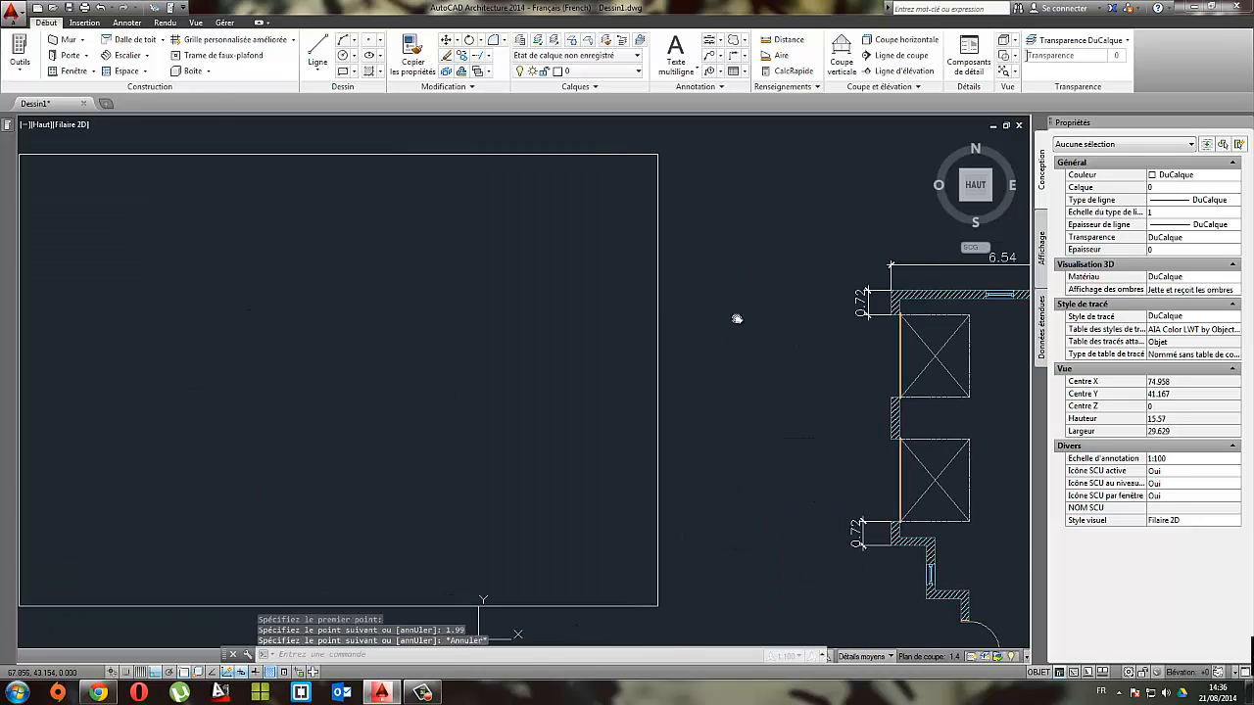
scroll(288, 211, "up", 6)
middle_click_drag(440, 315, 499, 319)
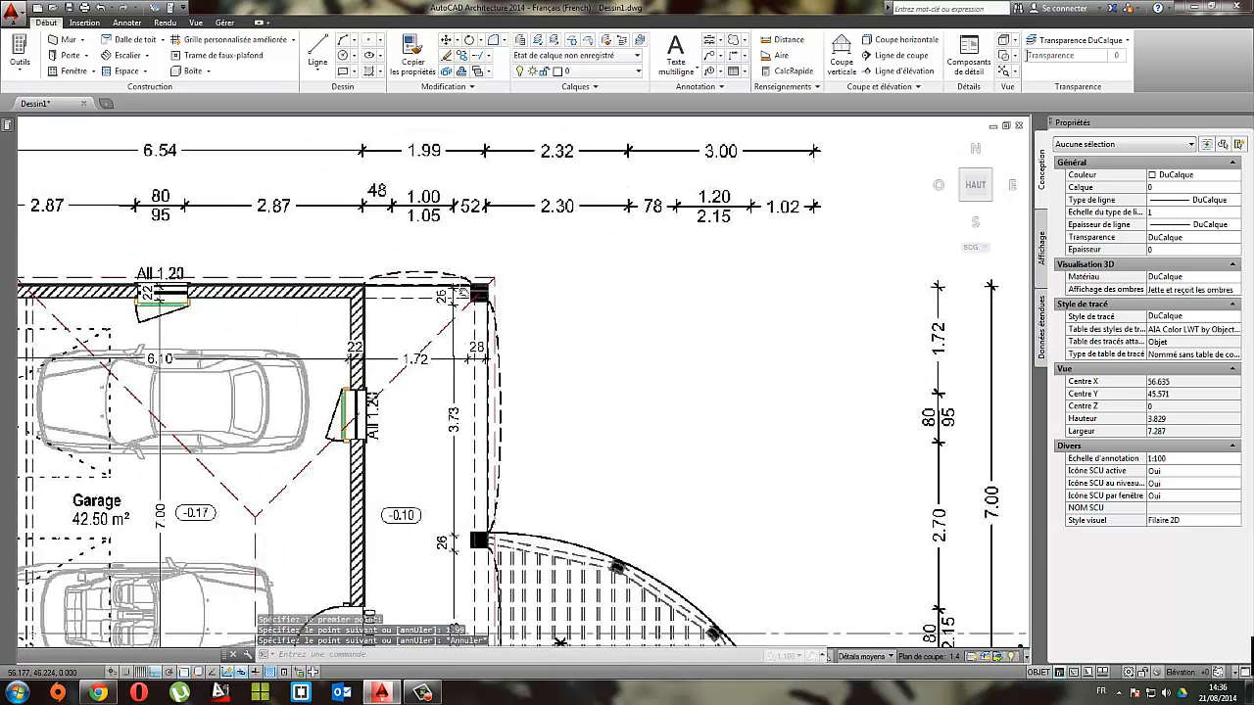
scroll(487, 303, "down", 5)
scroll(547, 360, "up", 3)
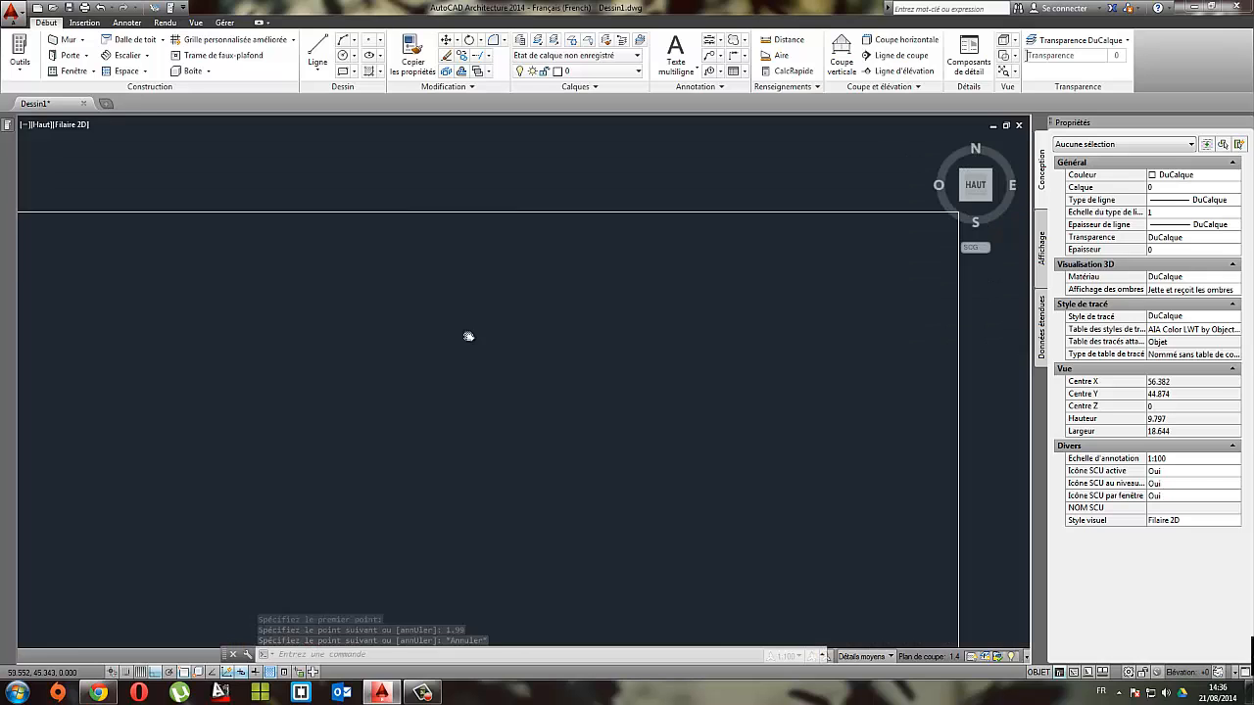
scroll(546, 359, "down", 4)
mouse_move(613, 401)
middle_mouse_down()
mouse_move(532, 402)
mouse_move(213, 332)
middle_mouse_up()
scroll(434, 290, "up", 2)
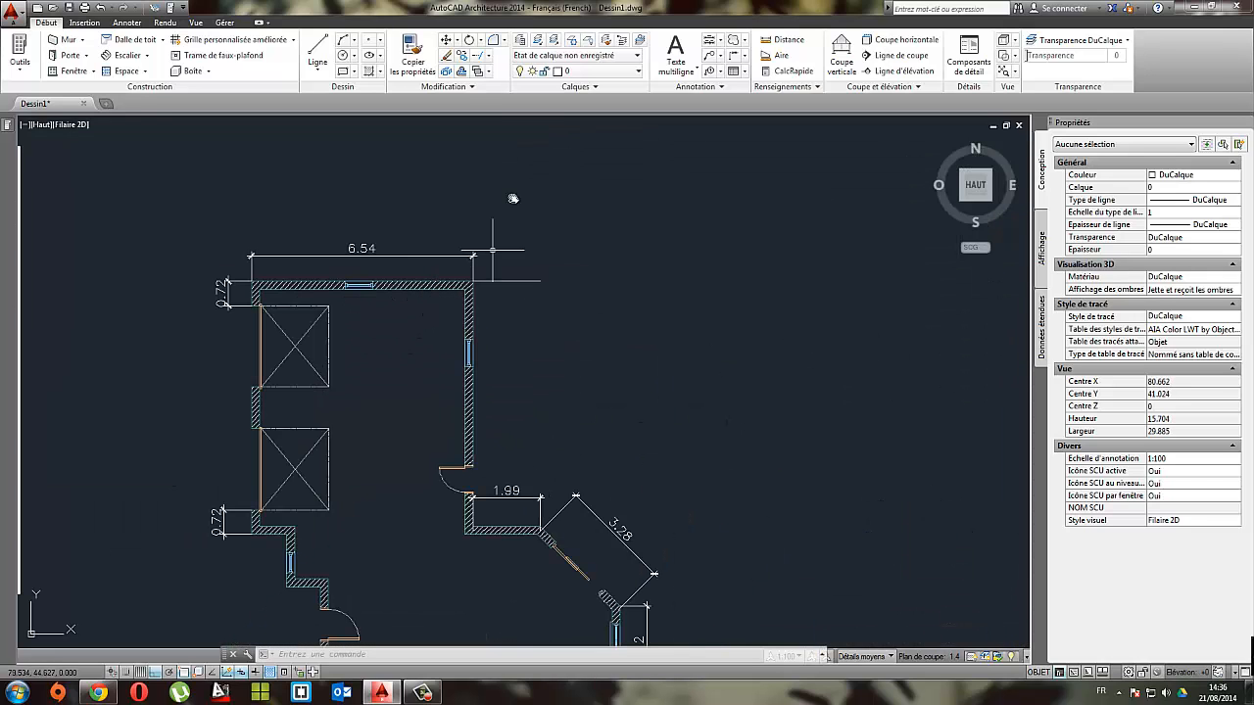
Step: Draw a Standard wall 0.24 m long leftward from the guide line's right end to form the upper post
mouse_move(9, 130)
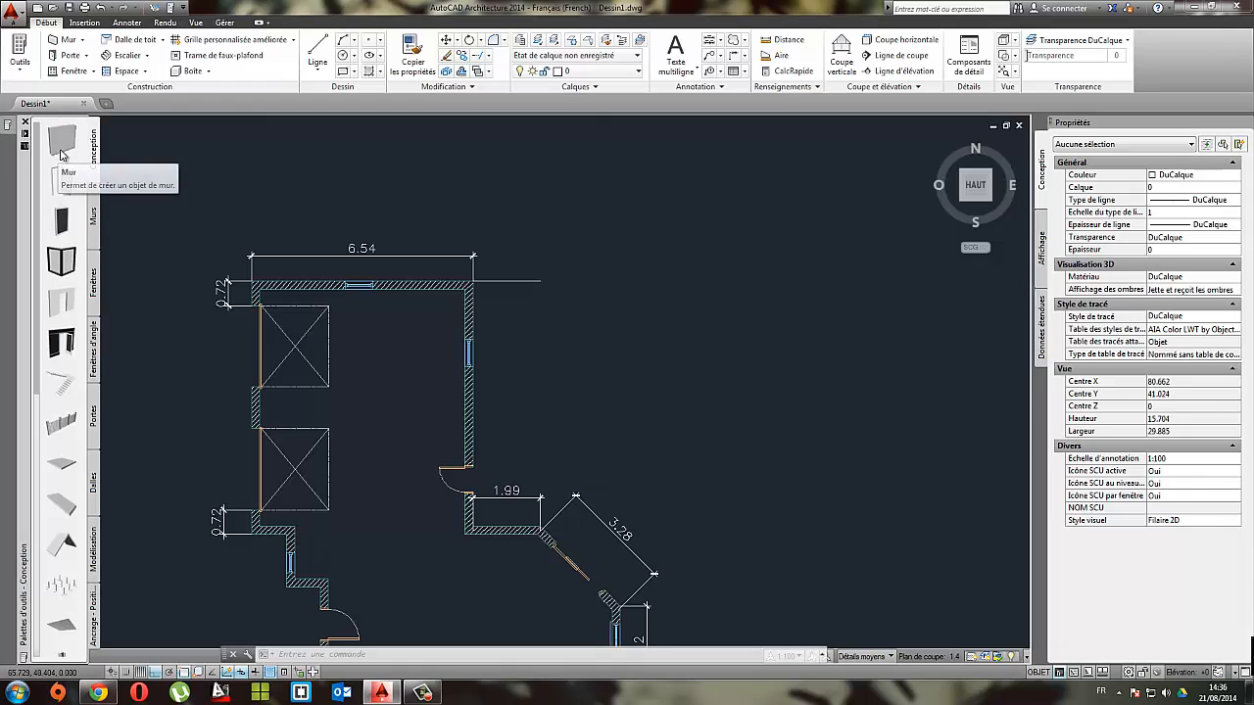
left_click(60, 147)
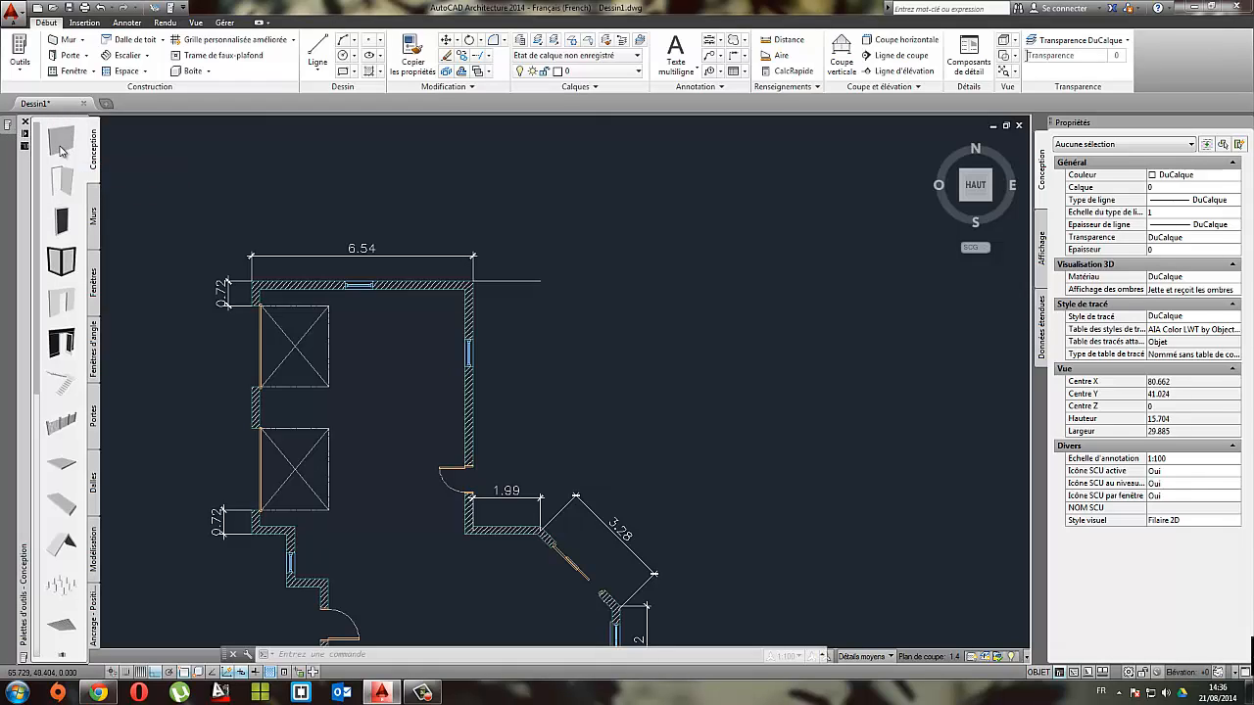
left_click(544, 284)
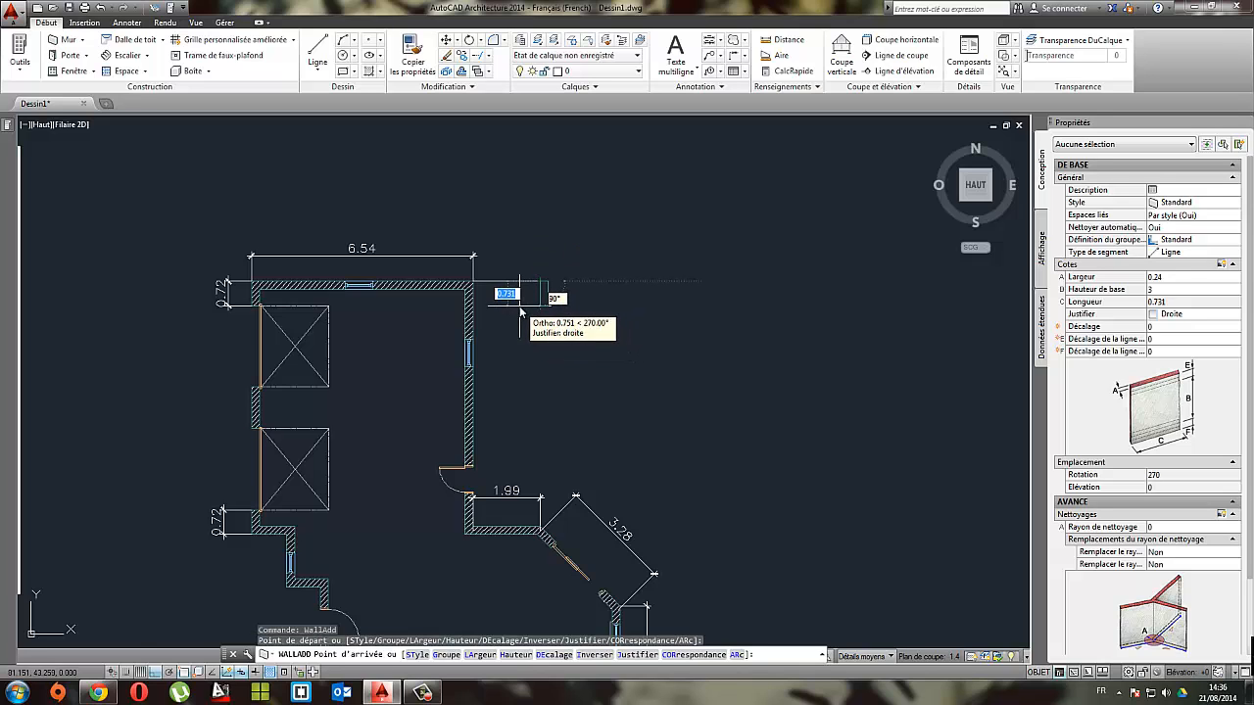
scroll(534, 290, "up", 4)
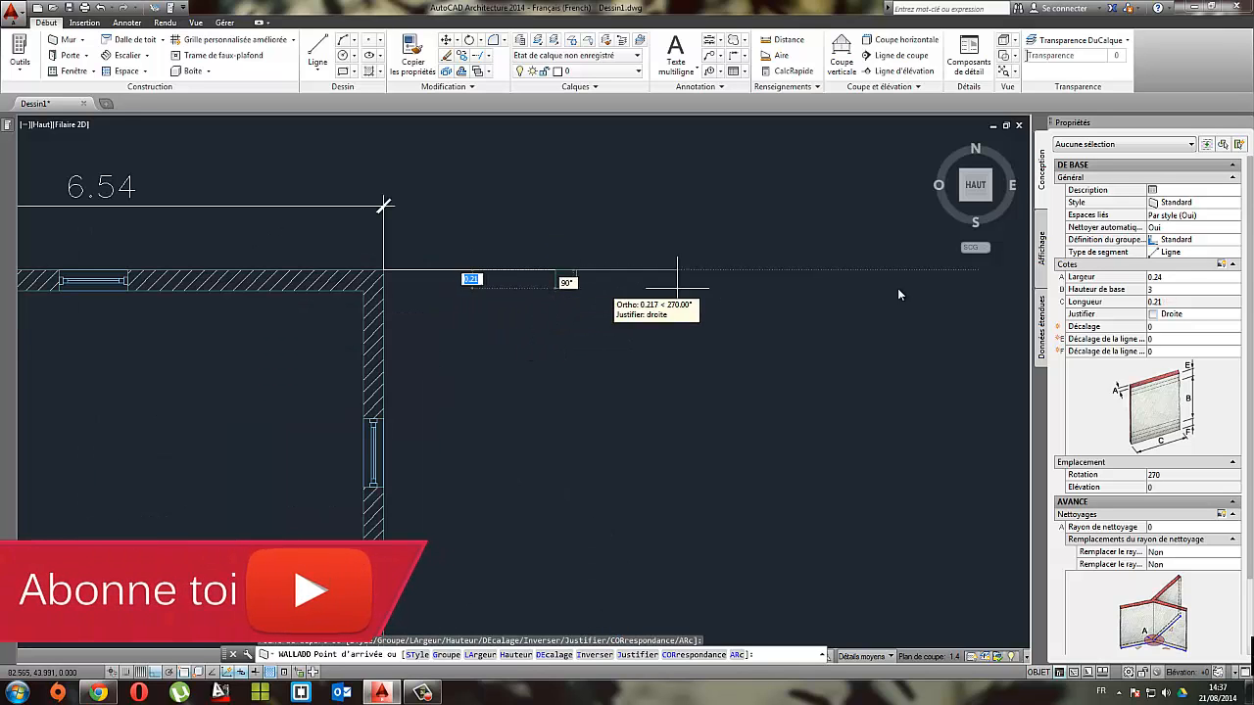
scroll(475, 291, "up", 2)
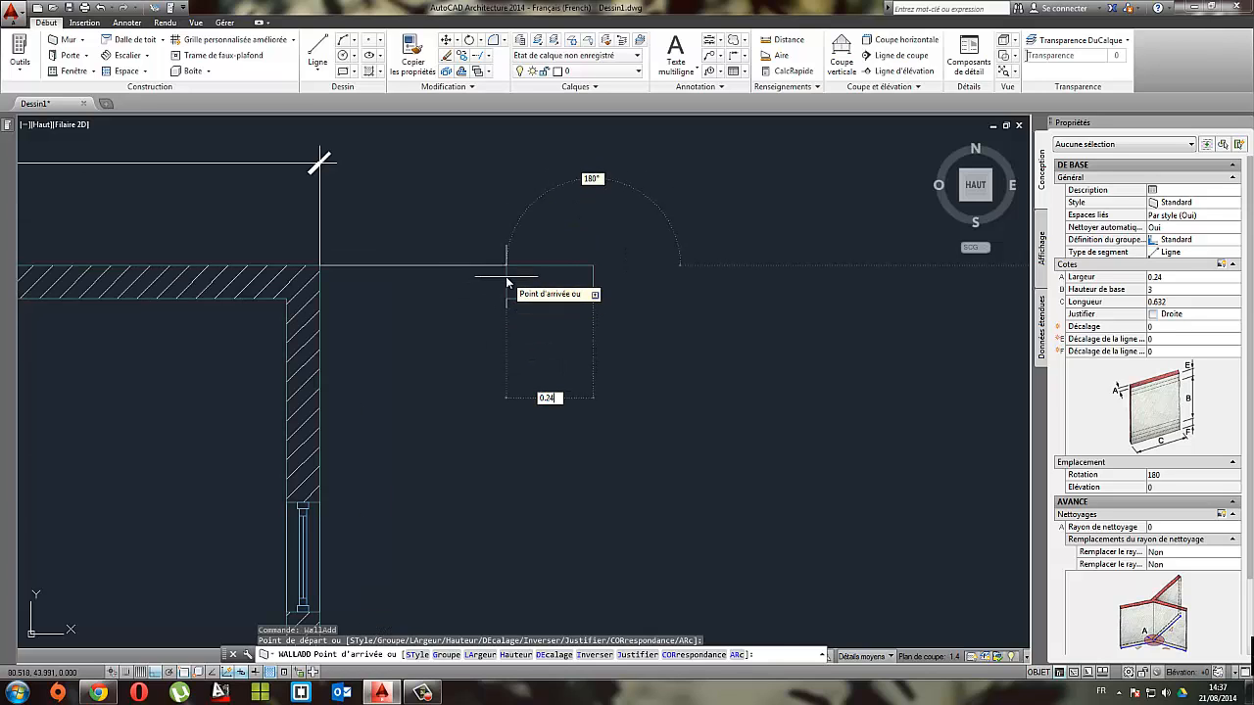
type("0.24")
key("Return")
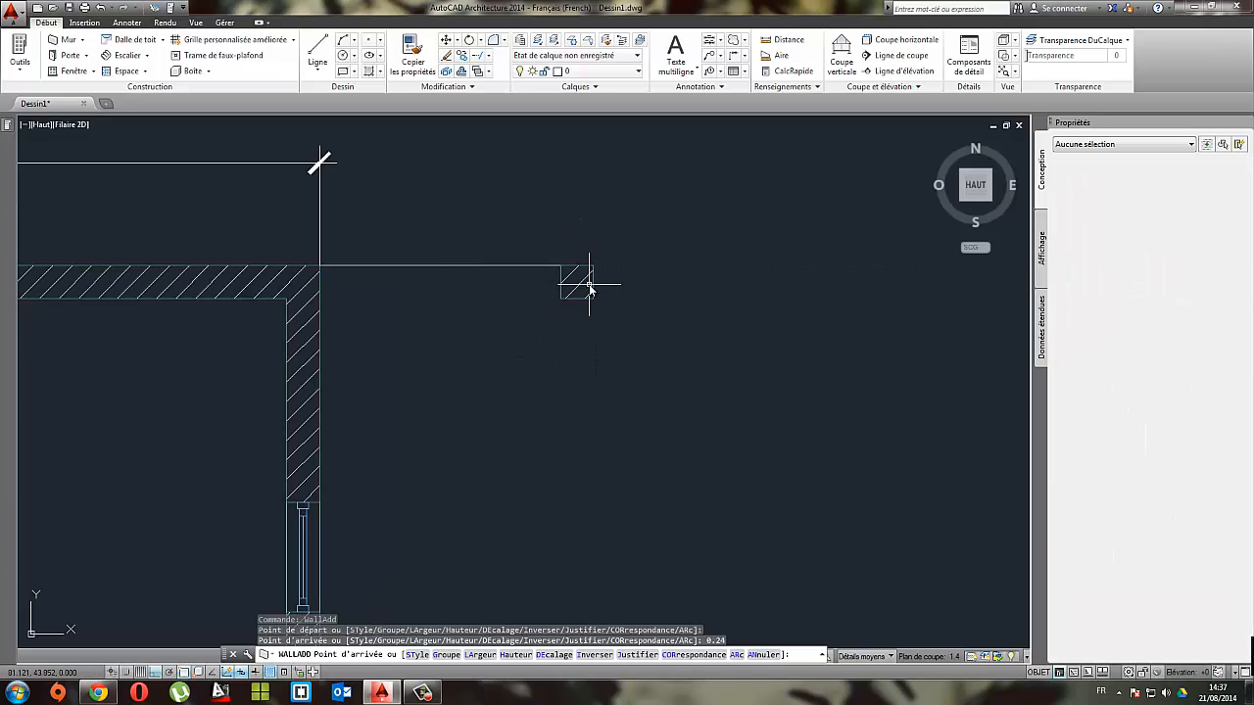
key("Escape")
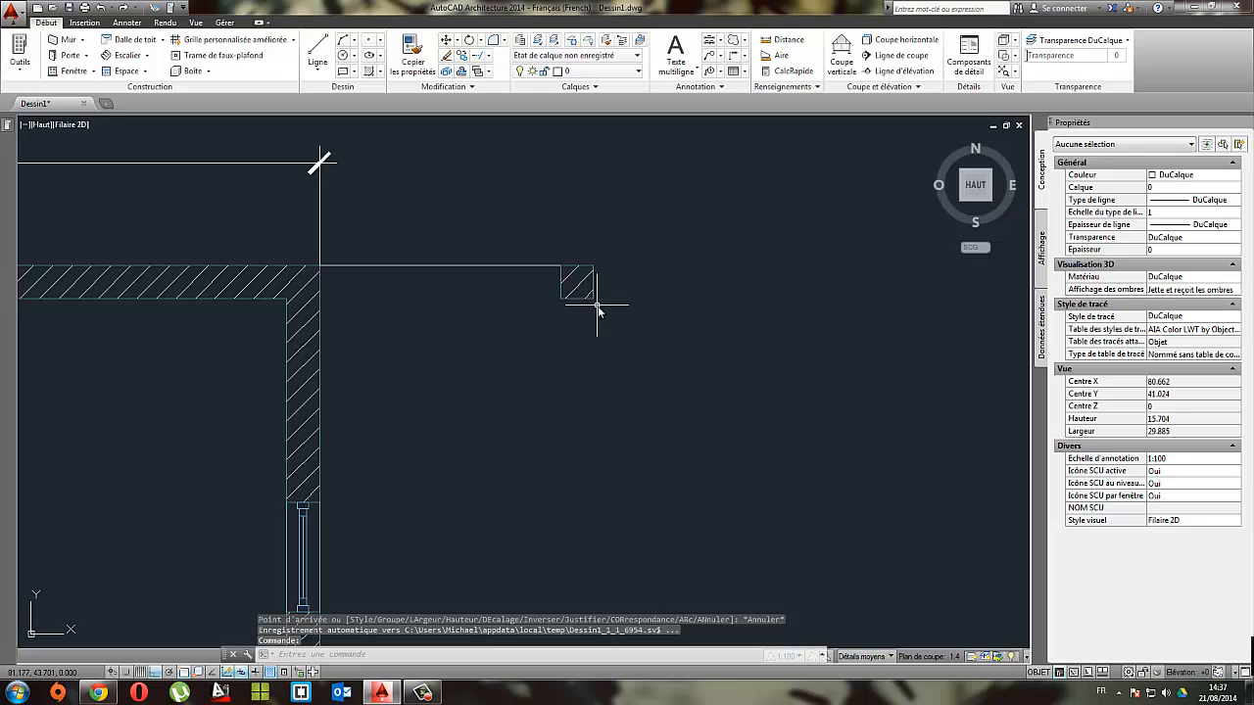
Step: Examine the reference plan for the post sizes and the vertical spacing between the two posts beside the garage
scroll(599, 309, "down", 6)
middle_click_drag(600, 313, 728, 299)
middle_click_drag(245, 307, 509, 308)
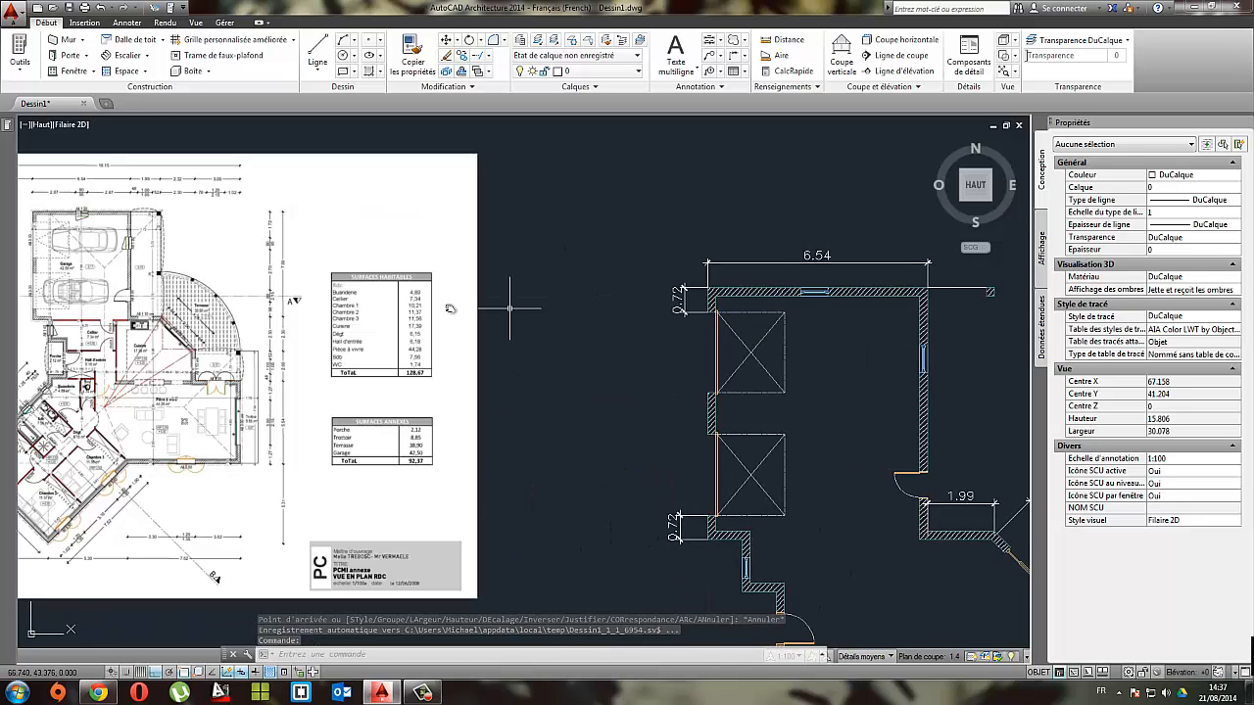
scroll(199, 258, "up", 4)
middle_click_drag(148, 245, 537, 341)
scroll(400, 306, "up", 2)
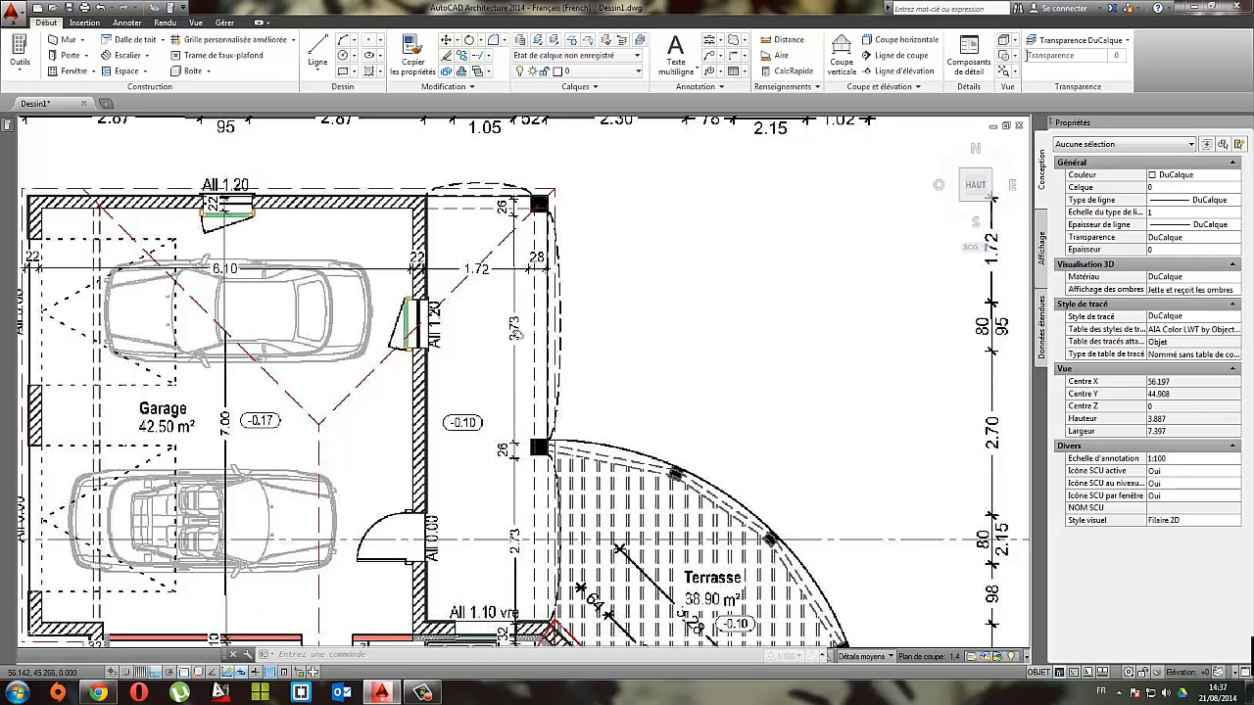
scroll(526, 315, "up", 2)
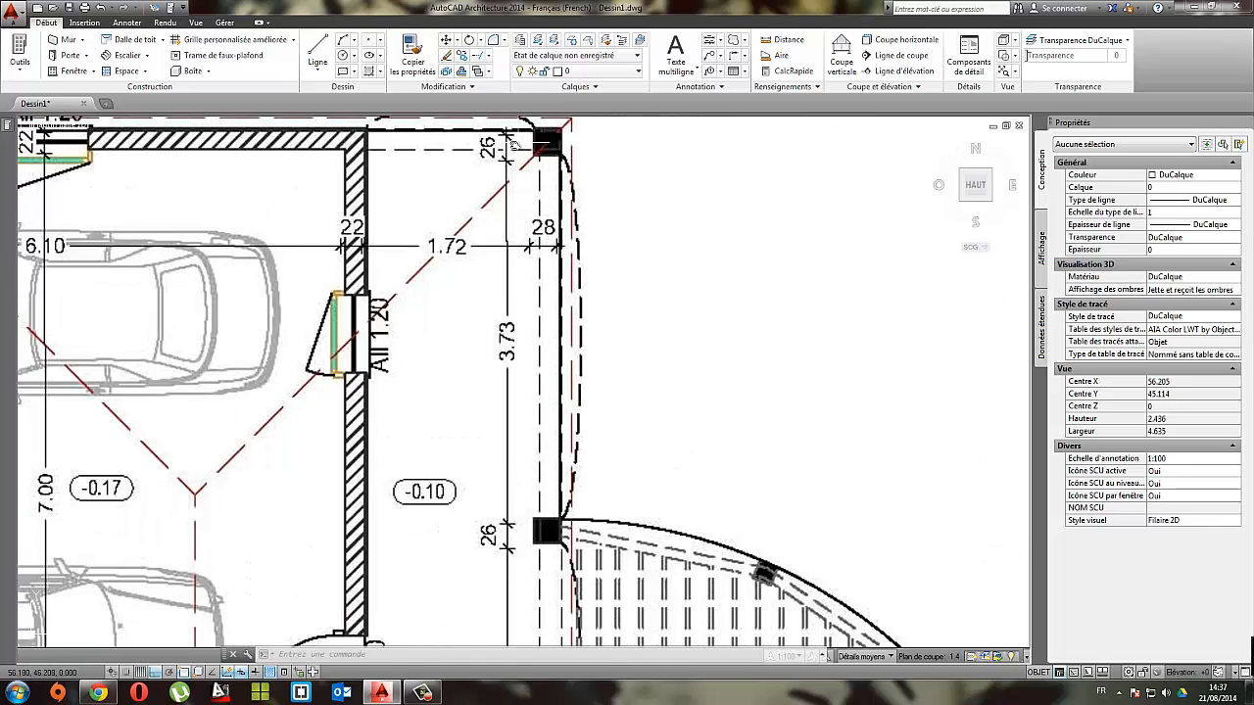
scroll(505, 147, "up", 2)
scroll(515, 181, "down", 2)
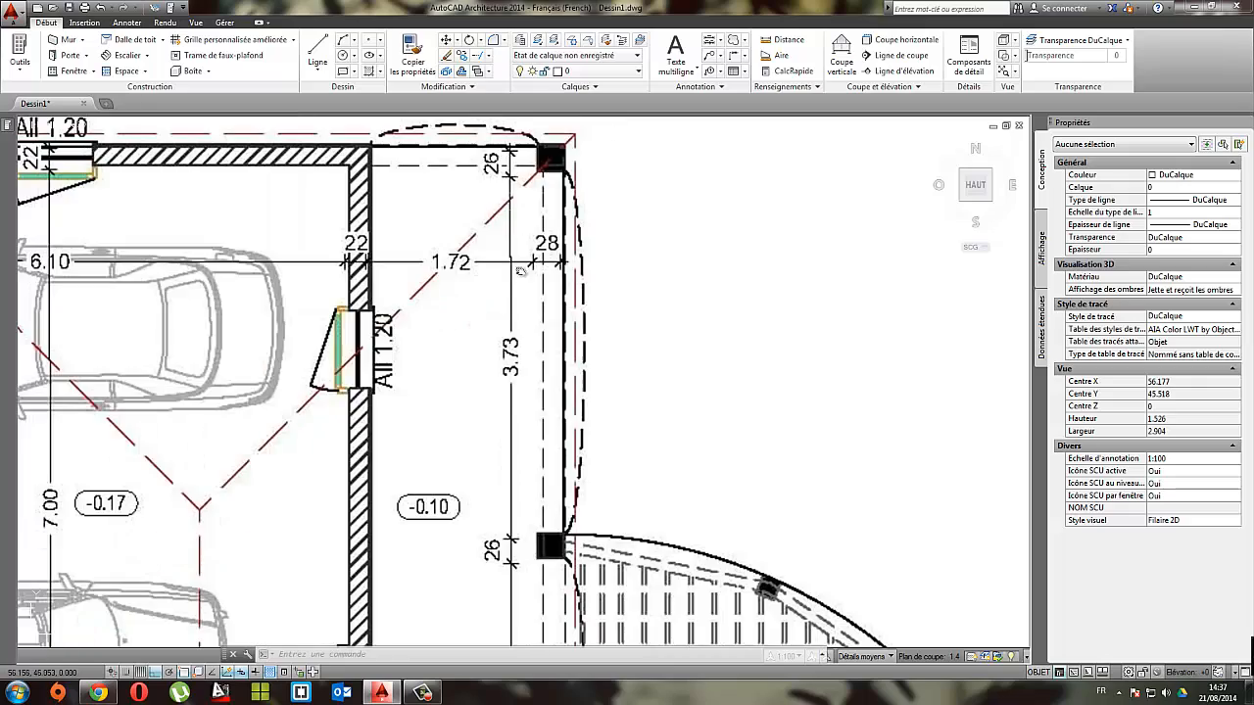
middle_click_drag(515, 404, 530, 283)
scroll(691, 410, "down", 5)
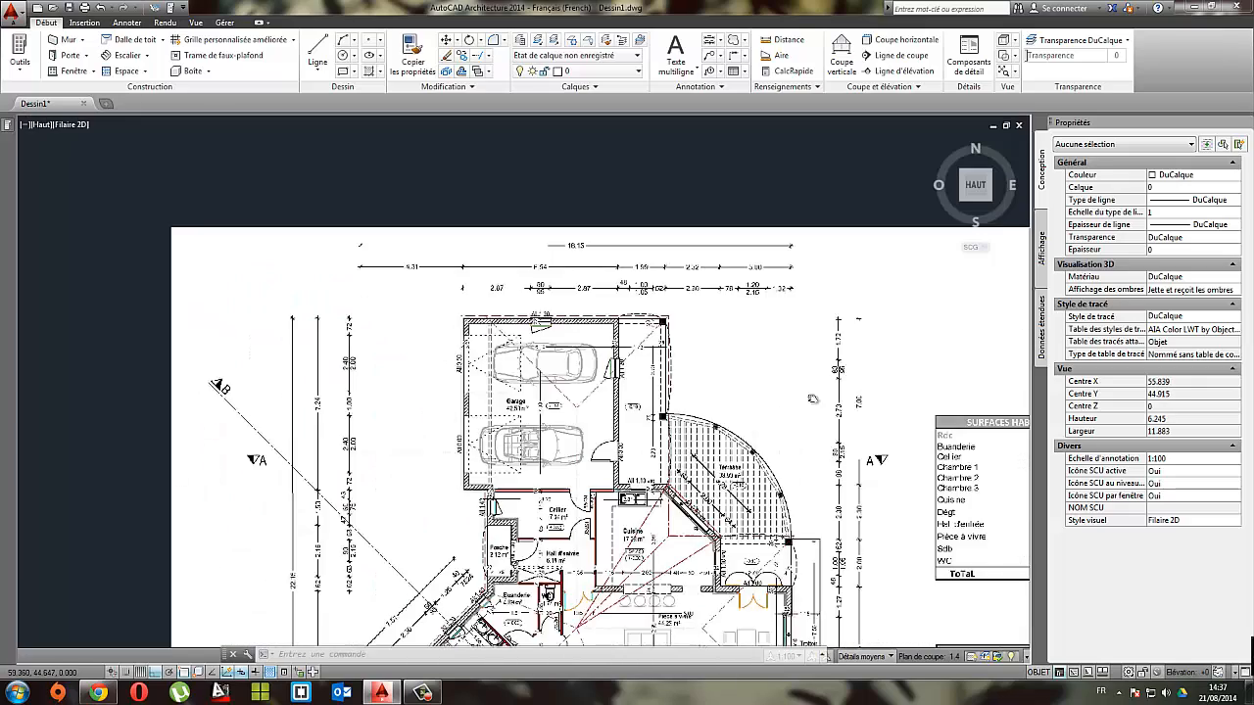
middle_click_drag(863, 356, 829, 351)
scroll(616, 355, "up", 3)
middle_click_drag(838, 431, 485, 201)
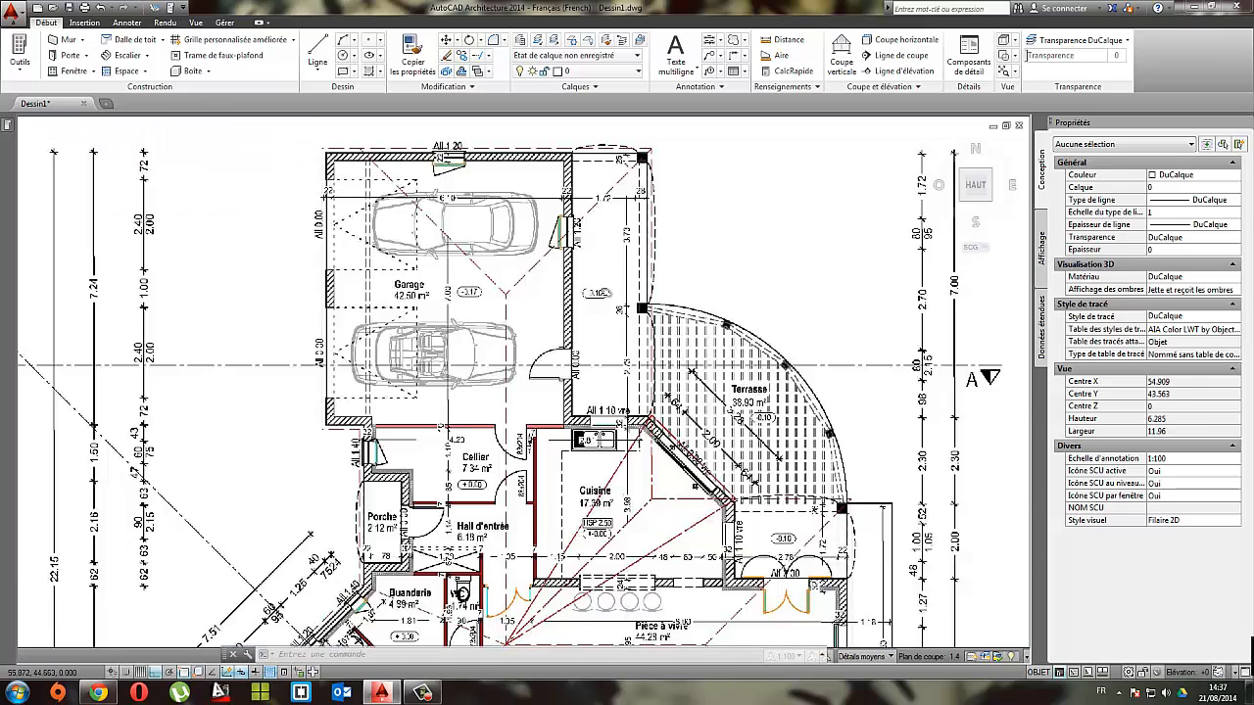
scroll(624, 274, "up", 2)
scroll(662, 245, "down", 1)
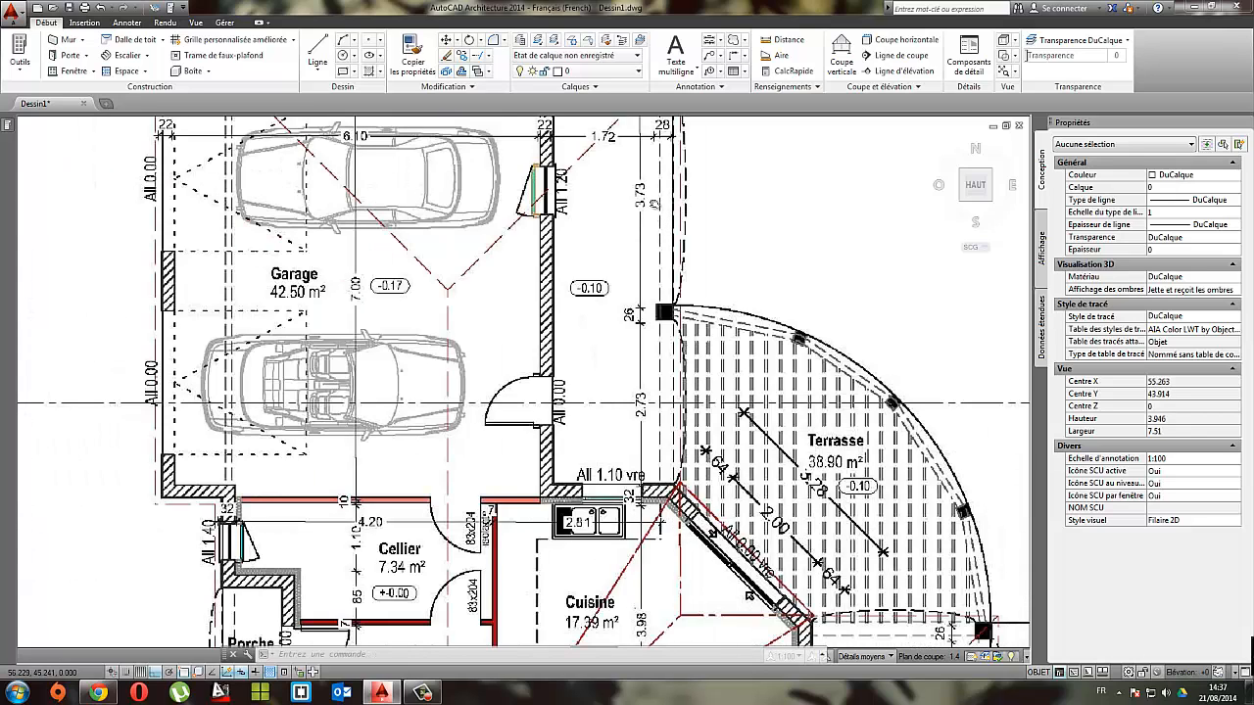
scroll(401, 246, "down", 10)
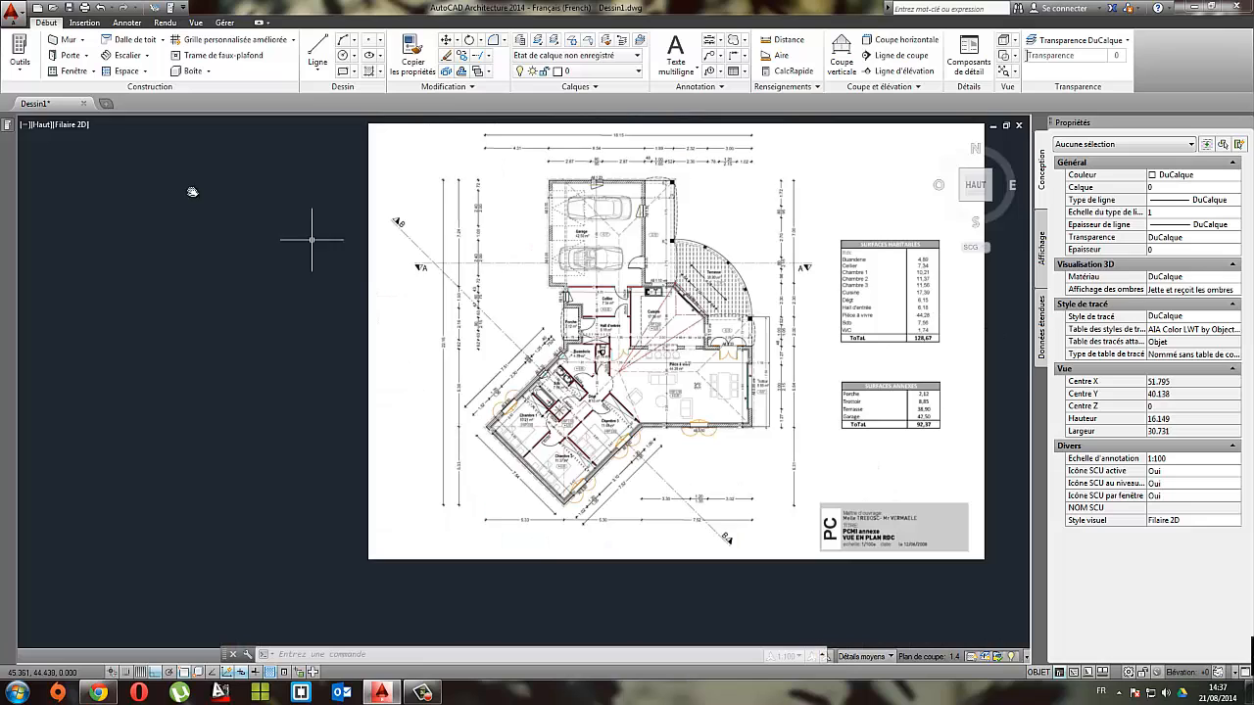
Step: Draw a vertical guide line 3.77 m long downward from the midpoint of the upper post's bottom edge
scroll(510, 209, "up", 5)
scroll(509, 209, "up", 2)
middle_click_drag(510, 209, 336, 350)
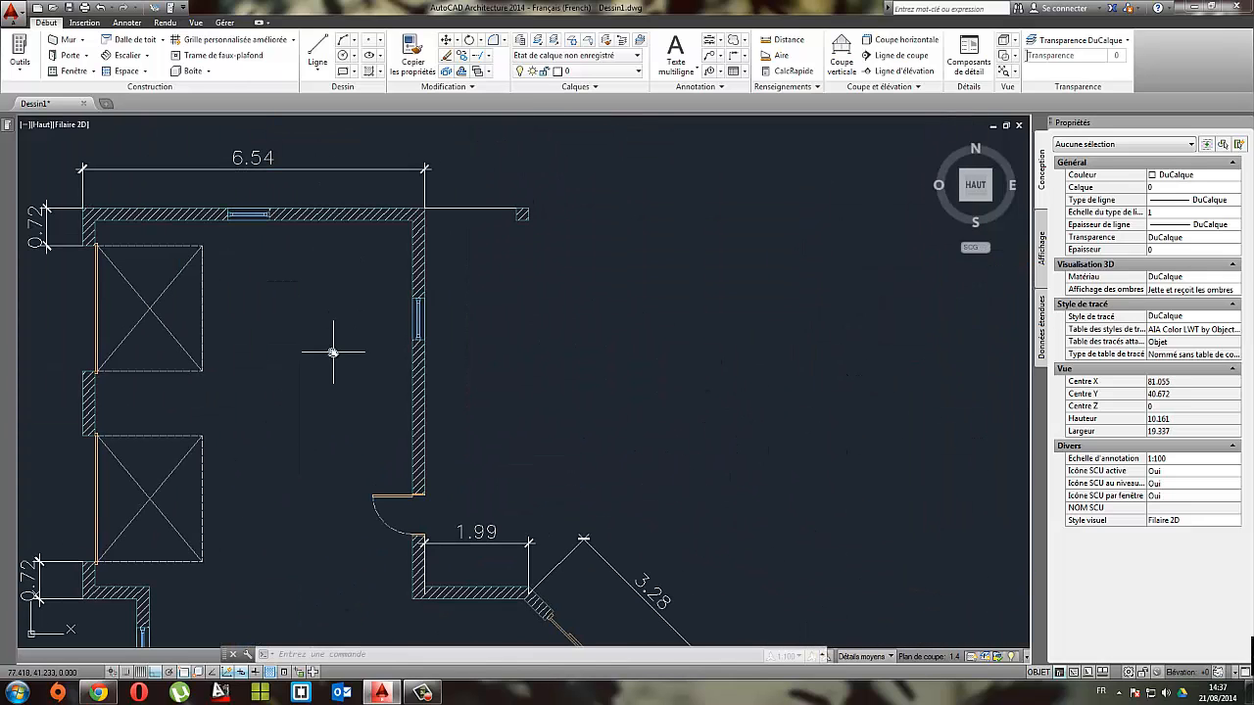
left_click(315, 54)
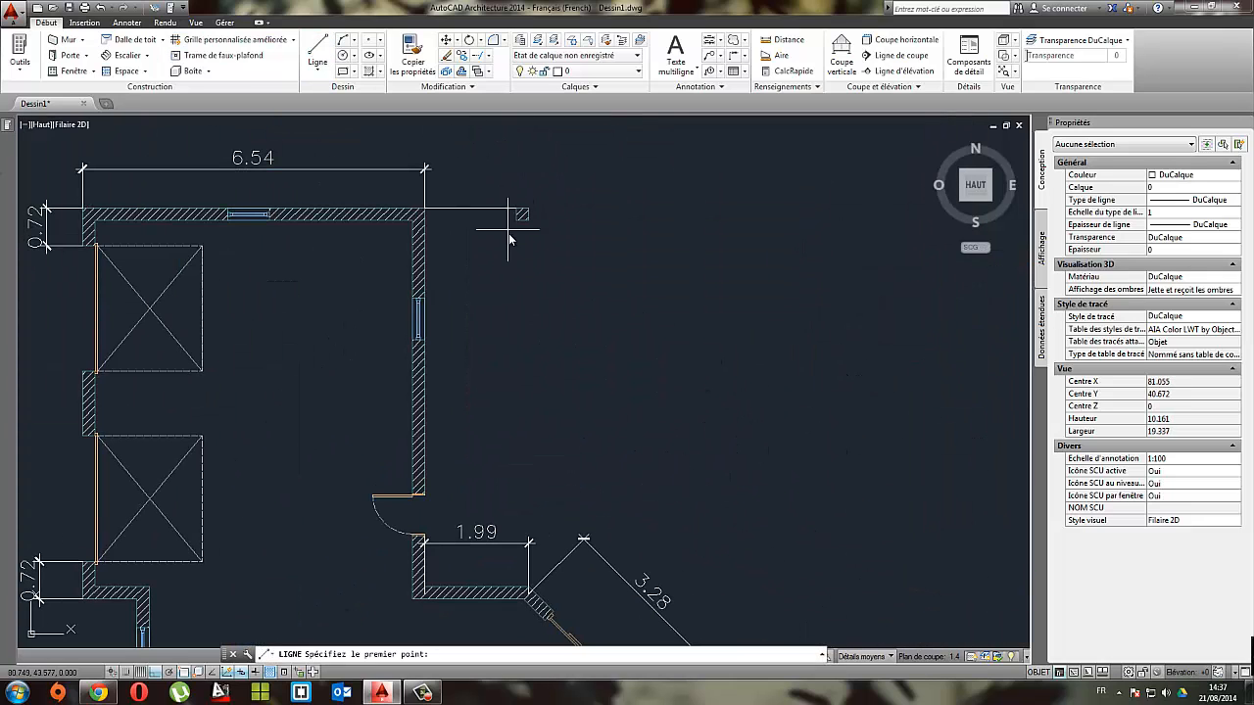
left_click(522, 220)
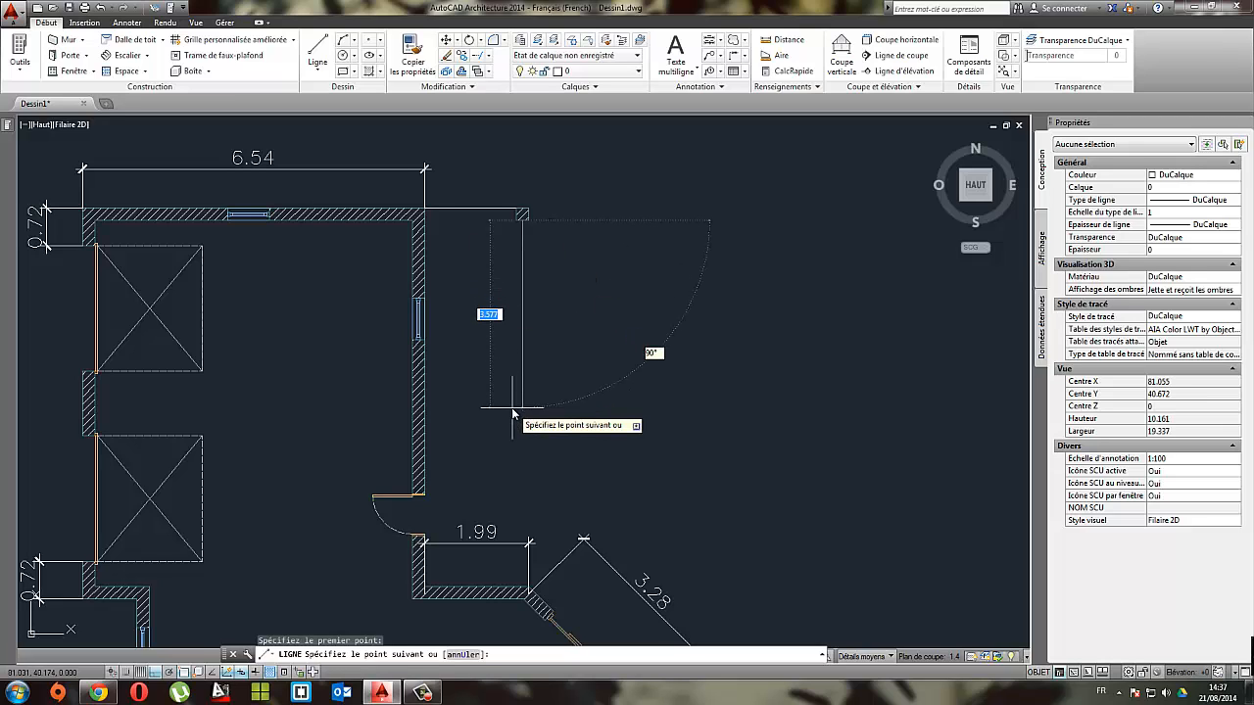
type("3.77")
key("Return")
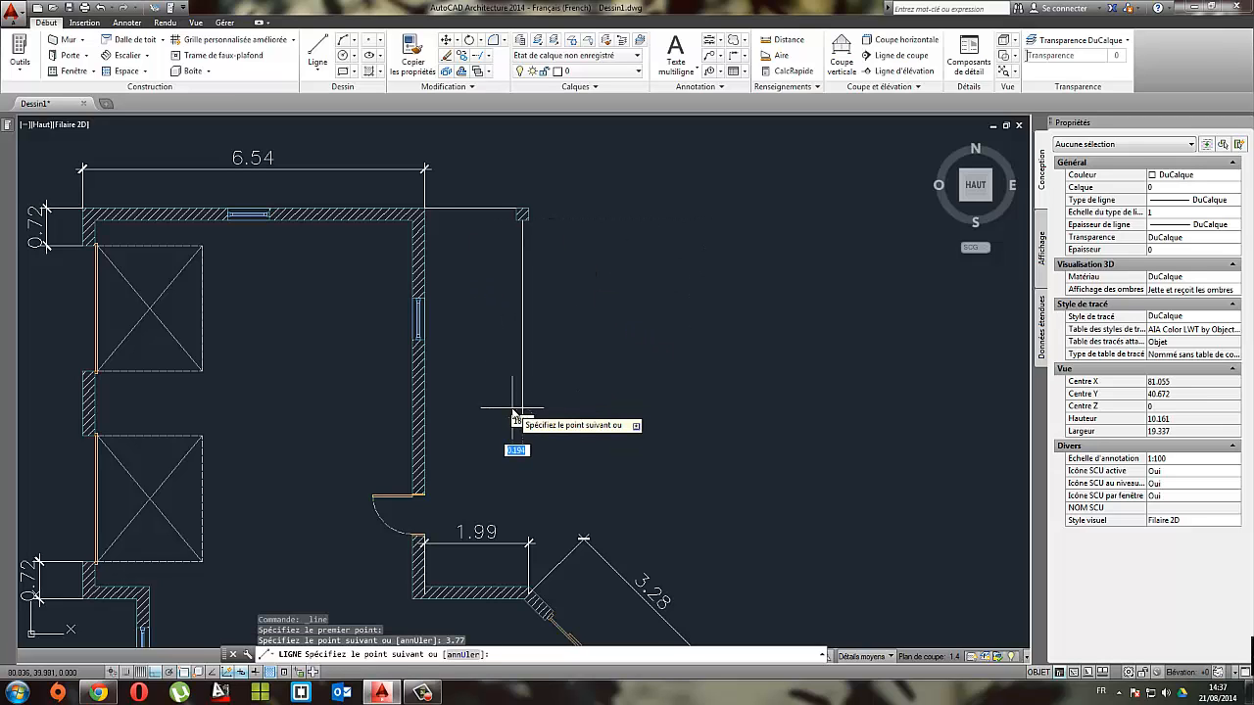
key("Escape")
Step: Move the vertical guide line from its upper endpoint to the upper post's lower-left corner
left_click(551, 249)
left_click(498, 280)
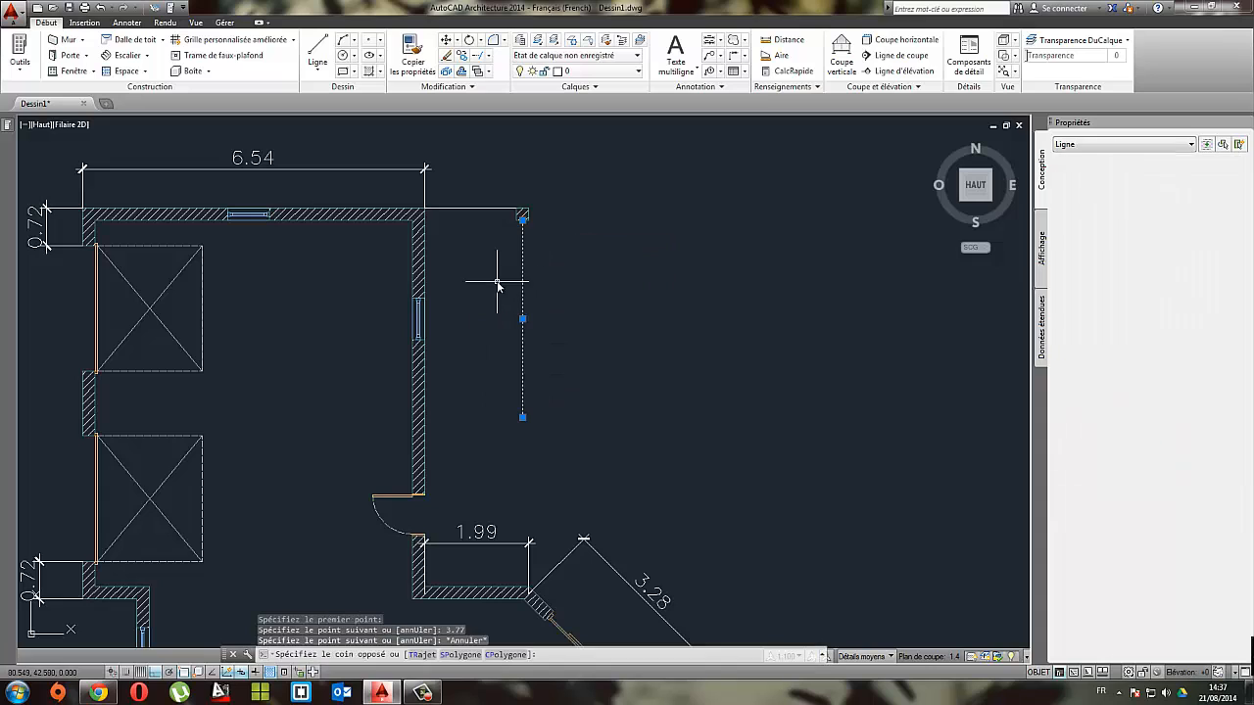
left_click(446, 39)
scroll(529, 227, "up", 4)
left_click(507, 223)
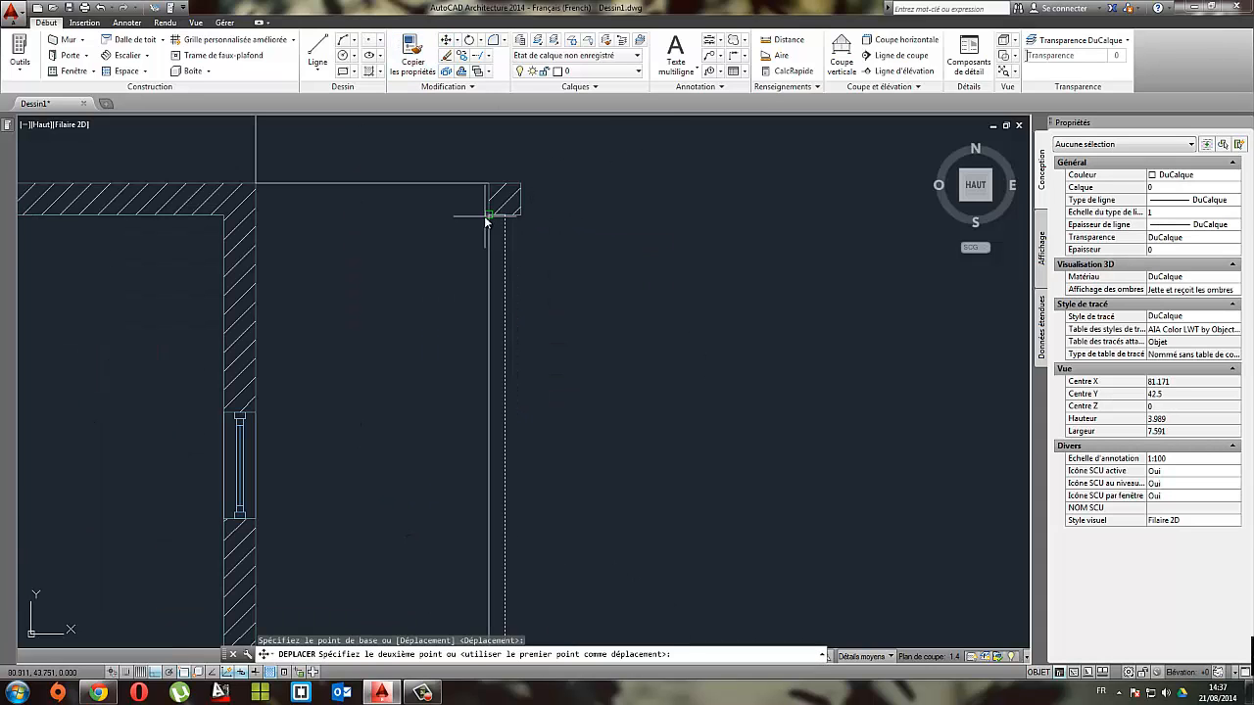
left_click(490, 219)
key("Escape")
Step: Copy the upper post from its upper-left corner to the lower end of the vertical guide line to form the lower post
left_click(549, 238)
left_click(512, 189)
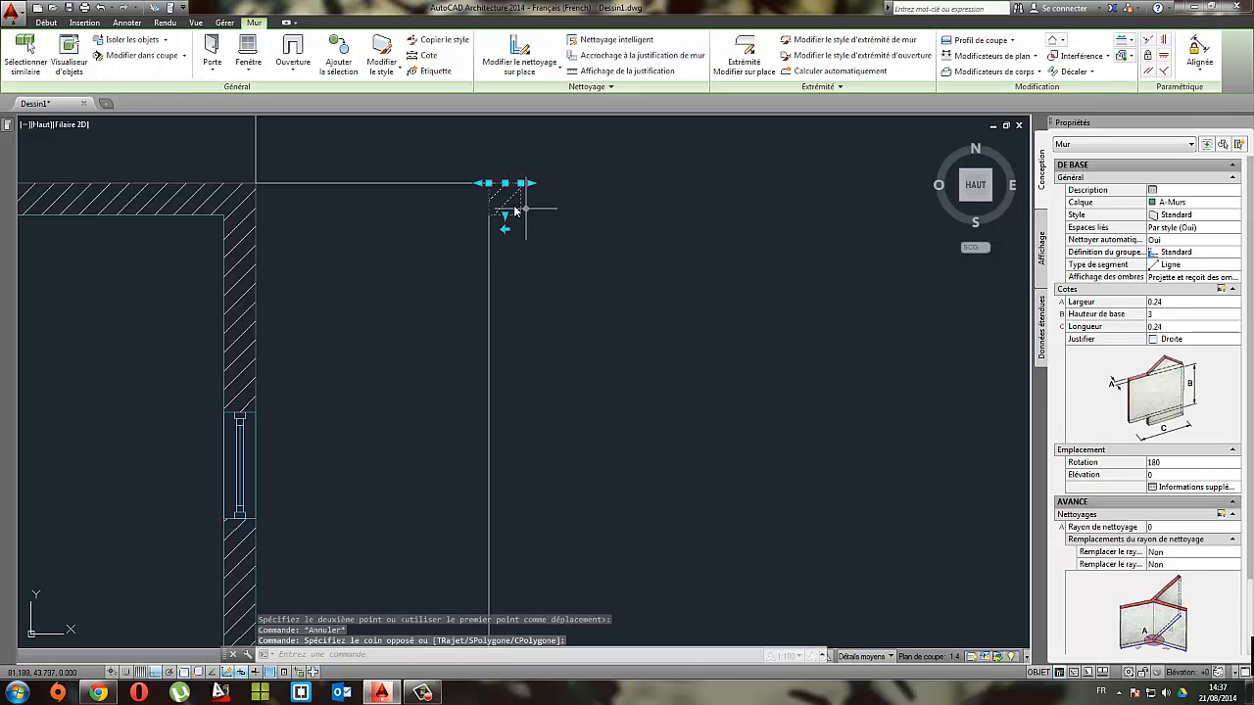
left_click(45, 22)
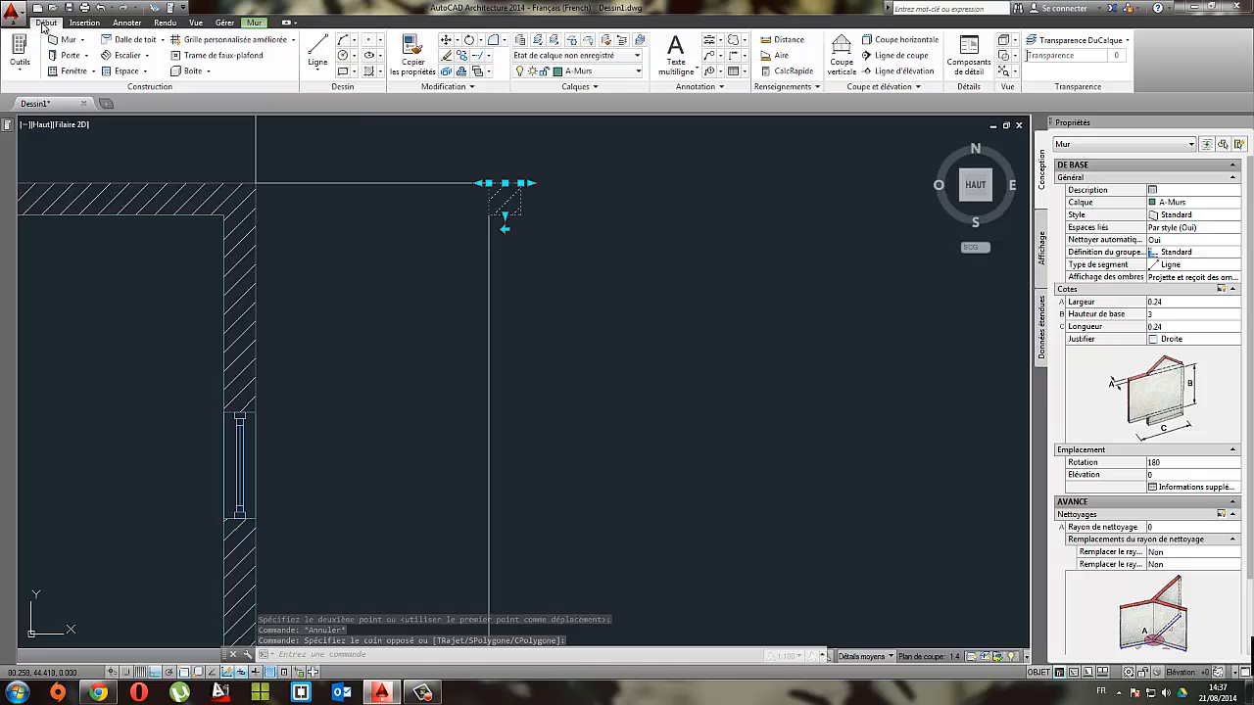
left_click(462, 56)
left_click(489, 185)
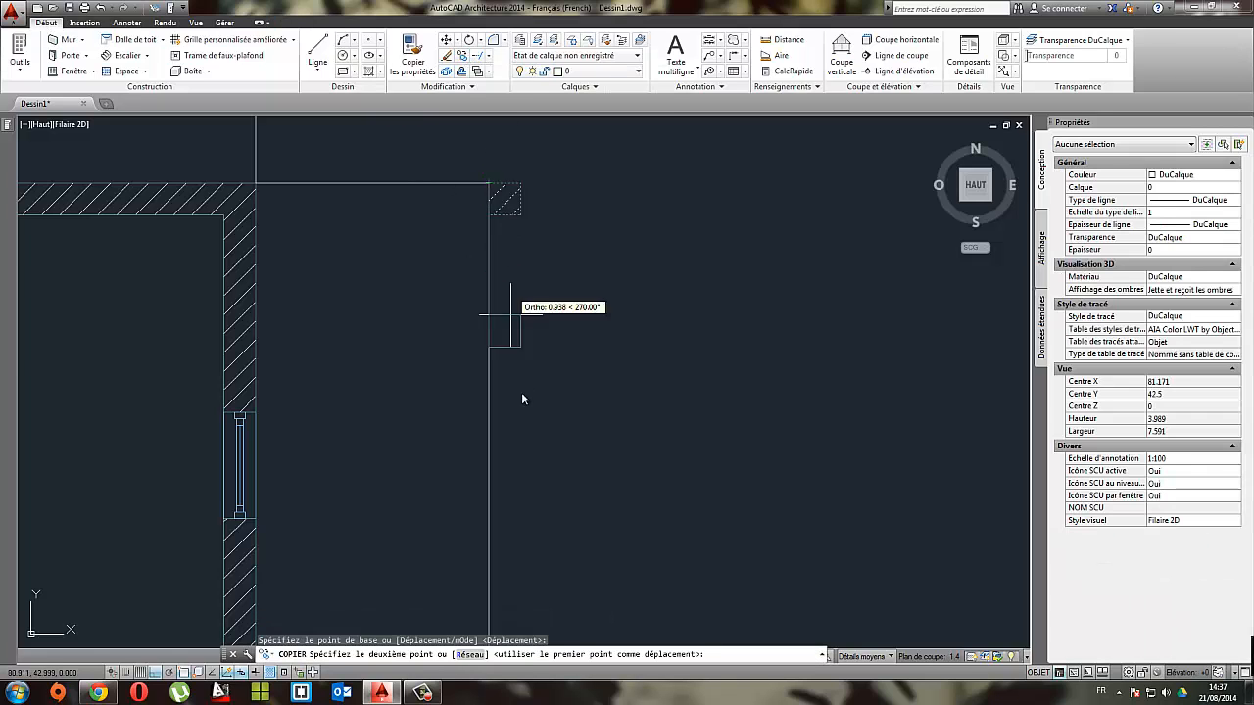
scroll(521, 392, "down", 3)
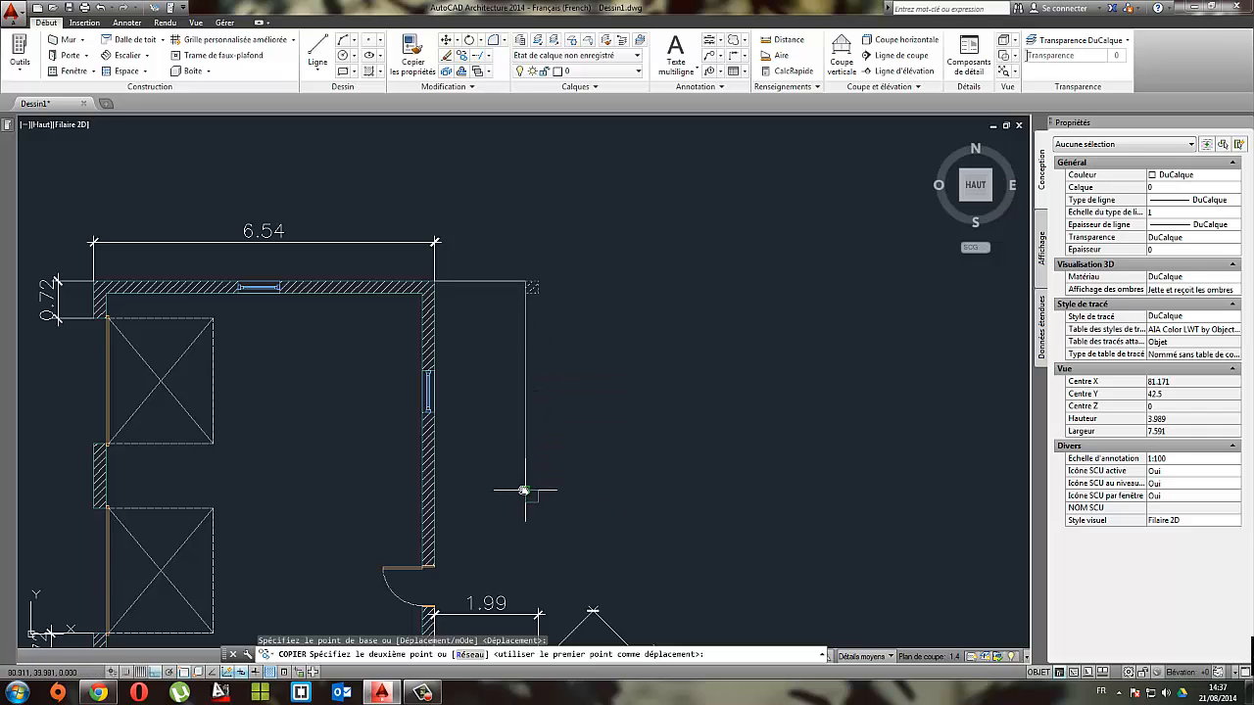
left_click(526, 490)
key("Escape")
Step: Delete the vertical guide line between the upper and lower posts
left_click(571, 422)
left_click(502, 367)
key("Delete")
Step: Examine the reference plan for the curved terrace outline and the posts along it
scroll(510, 354, "down", 7)
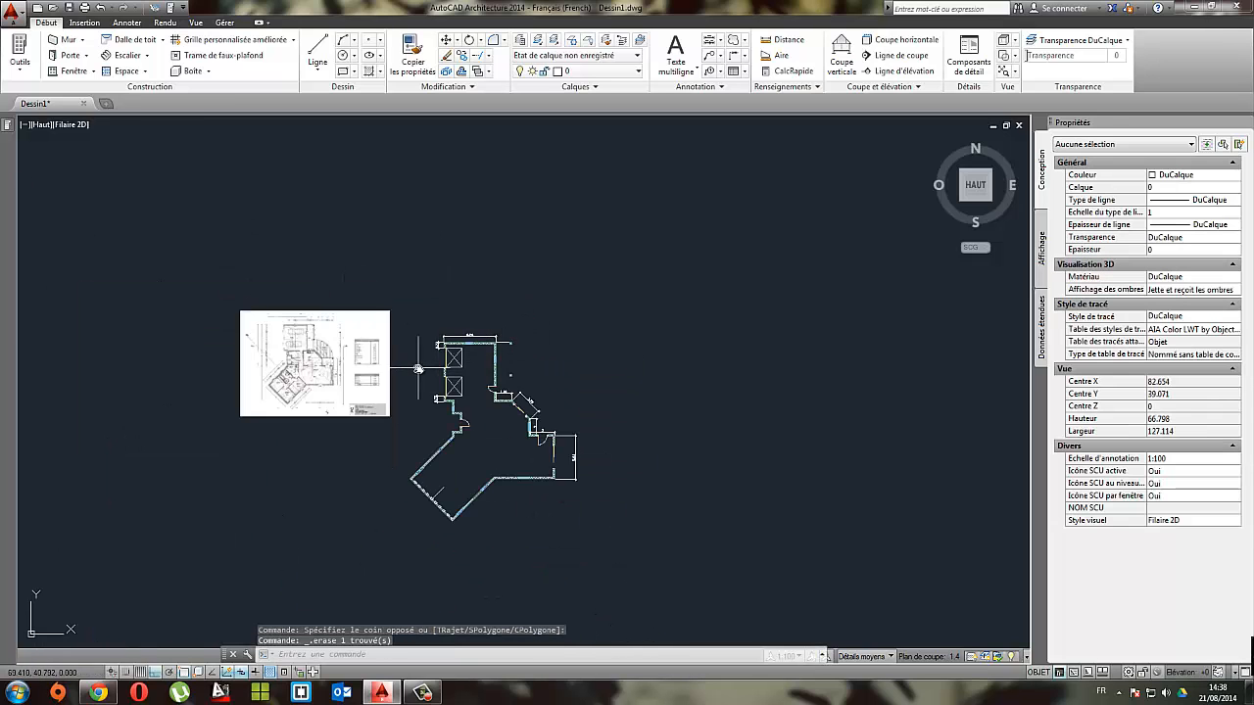
middle_click_drag(419, 368, 686, 331)
scroll(691, 328, "up", 8)
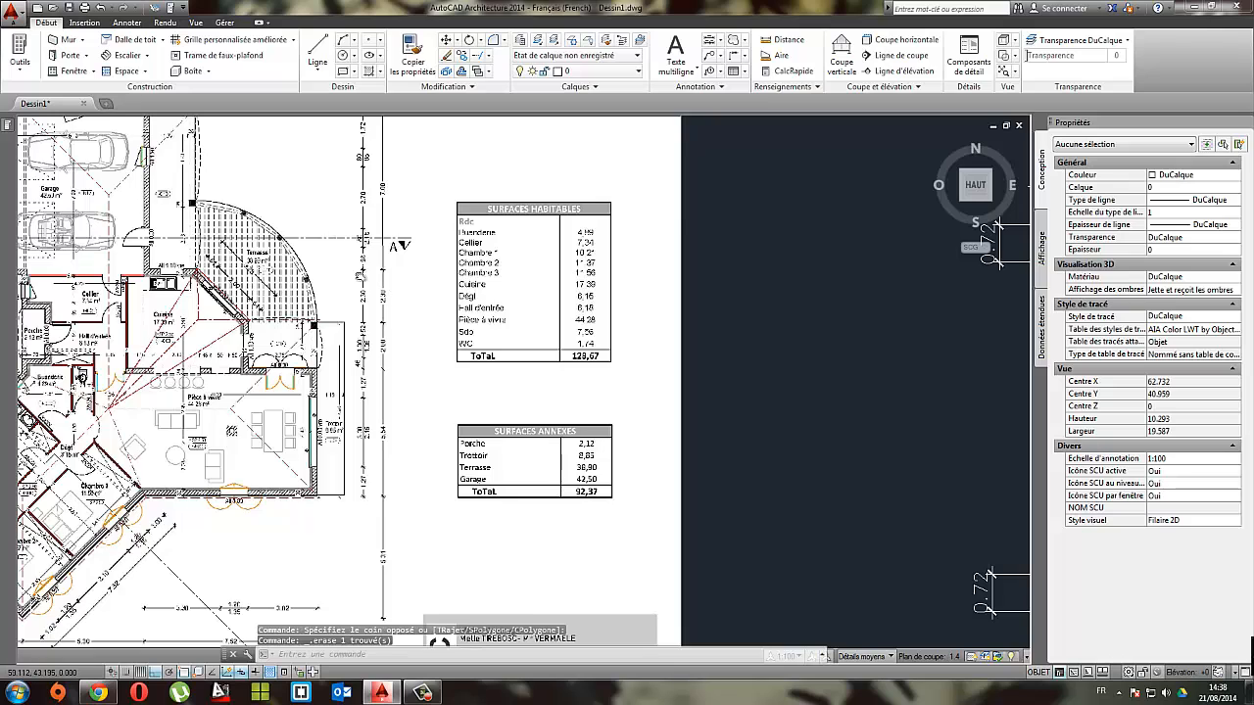
middle_click_drag(361, 276, 662, 297)
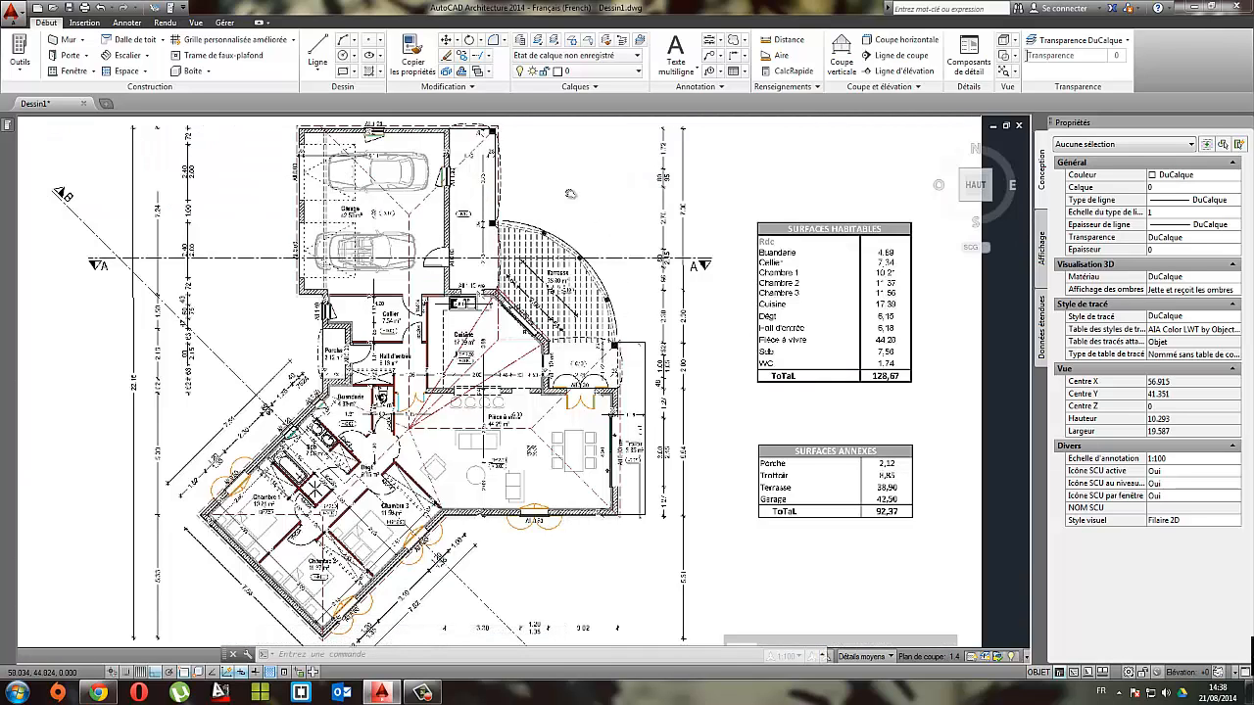
scroll(526, 270, "up", 2)
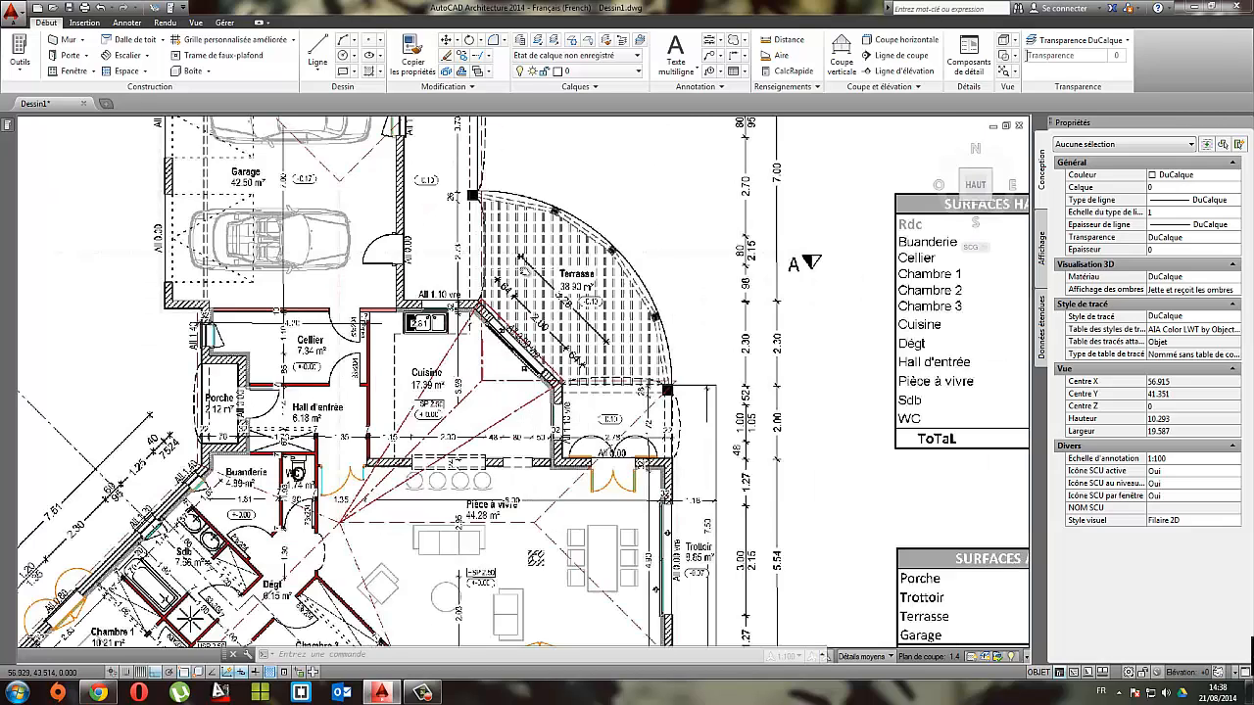
scroll(515, 312, "down", 2)
middle_click_drag(801, 331, 674, 330)
scroll(674, 331, "down", 4)
Step: Draw a vertical guide line downward from the lower post's bottom-left corner, past the level of the angled kitchen wall
middle_click_drag(806, 376, 357, 216)
scroll(635, 312, "up", 2)
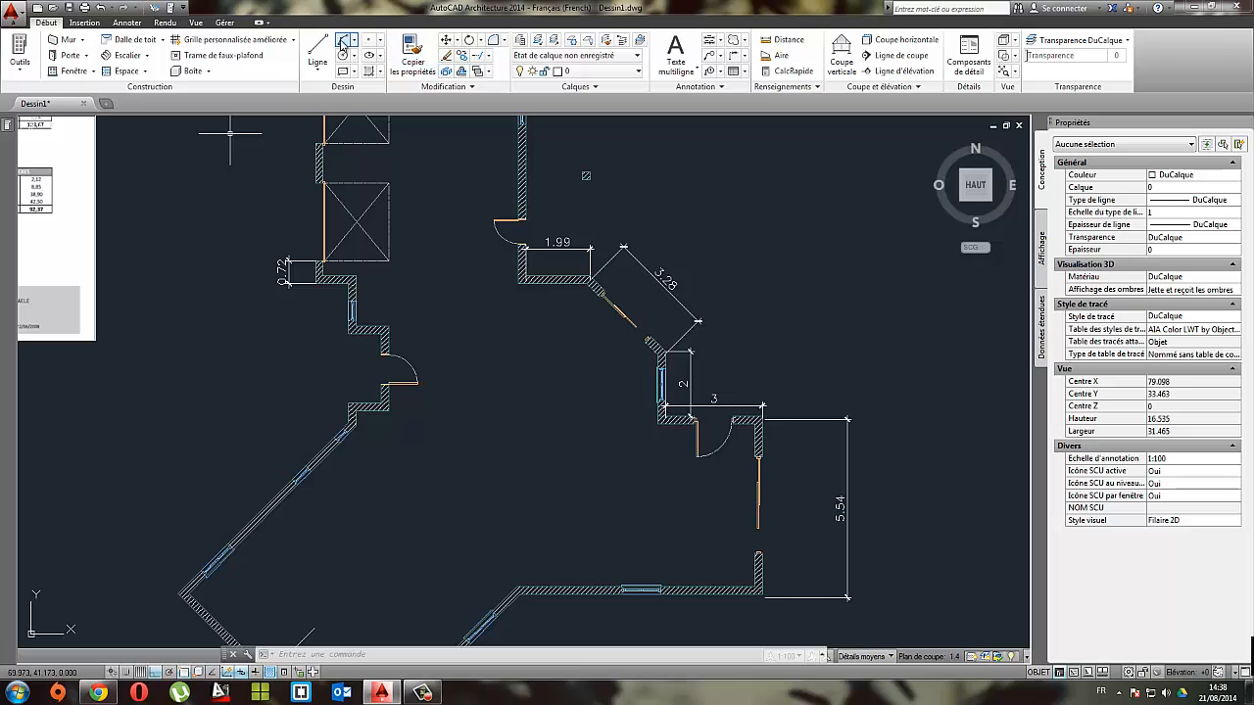
left_click(316, 54)
left_click(586, 177)
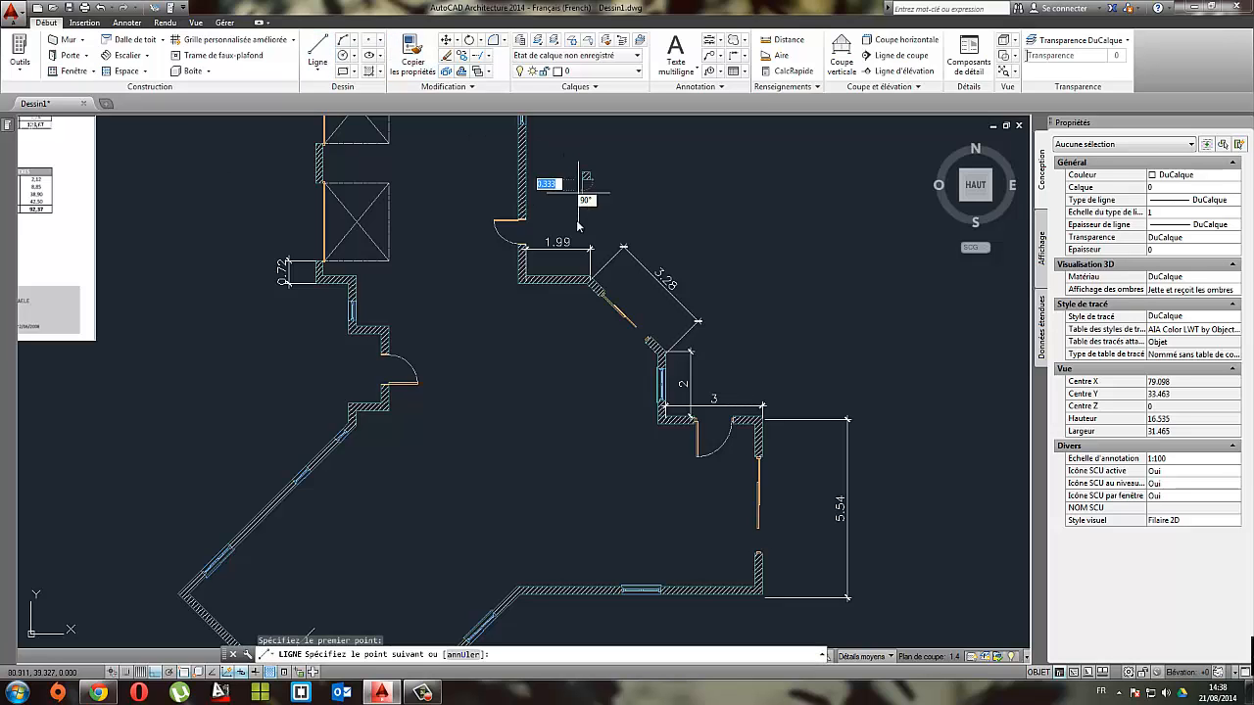
left_click(582, 459)
key("Escape")
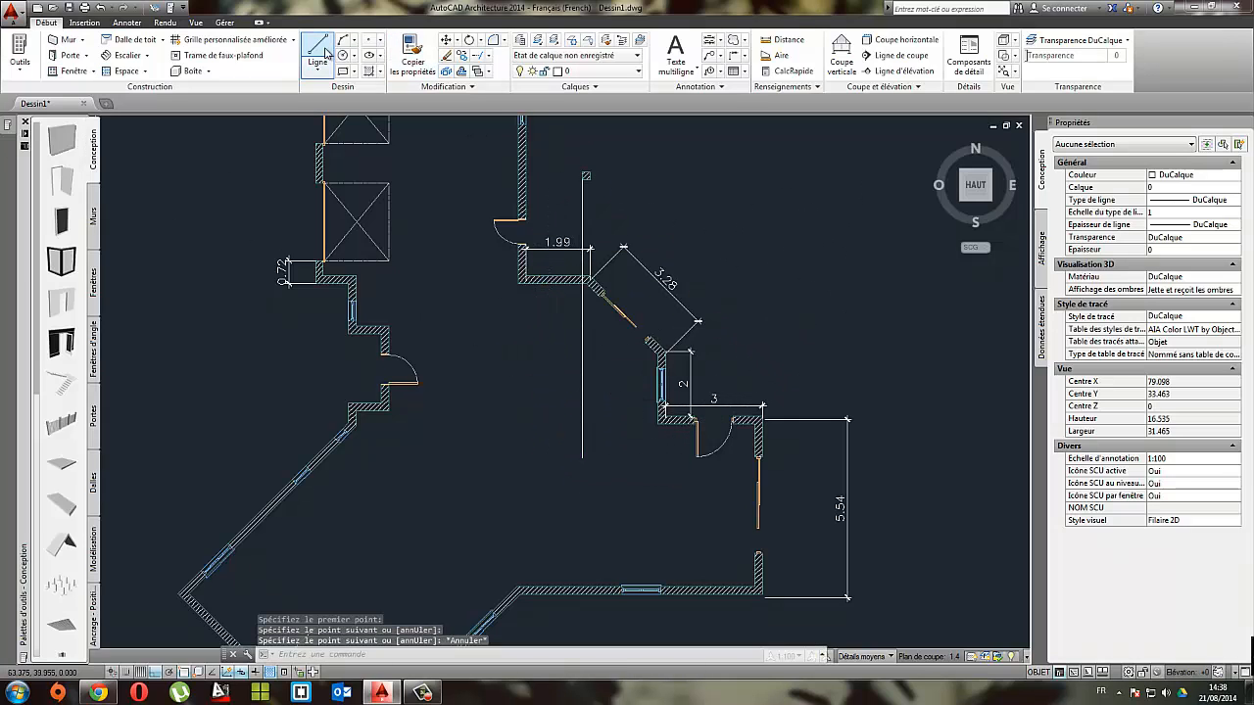
Step: Draw a horizontal guide line about 4.4 m long rightward from the outer corner at the lower end of the angled wall
left_click(316, 54)
scroll(665, 355, "up", 4)
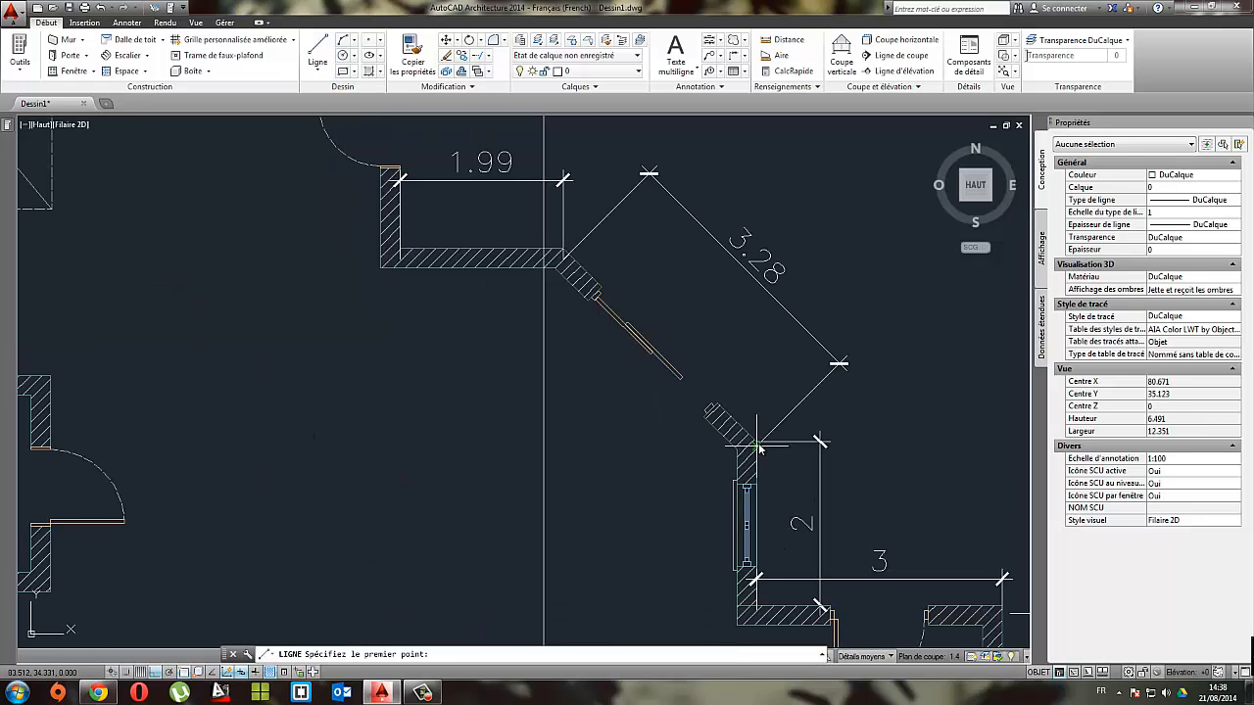
left_click(758, 444)
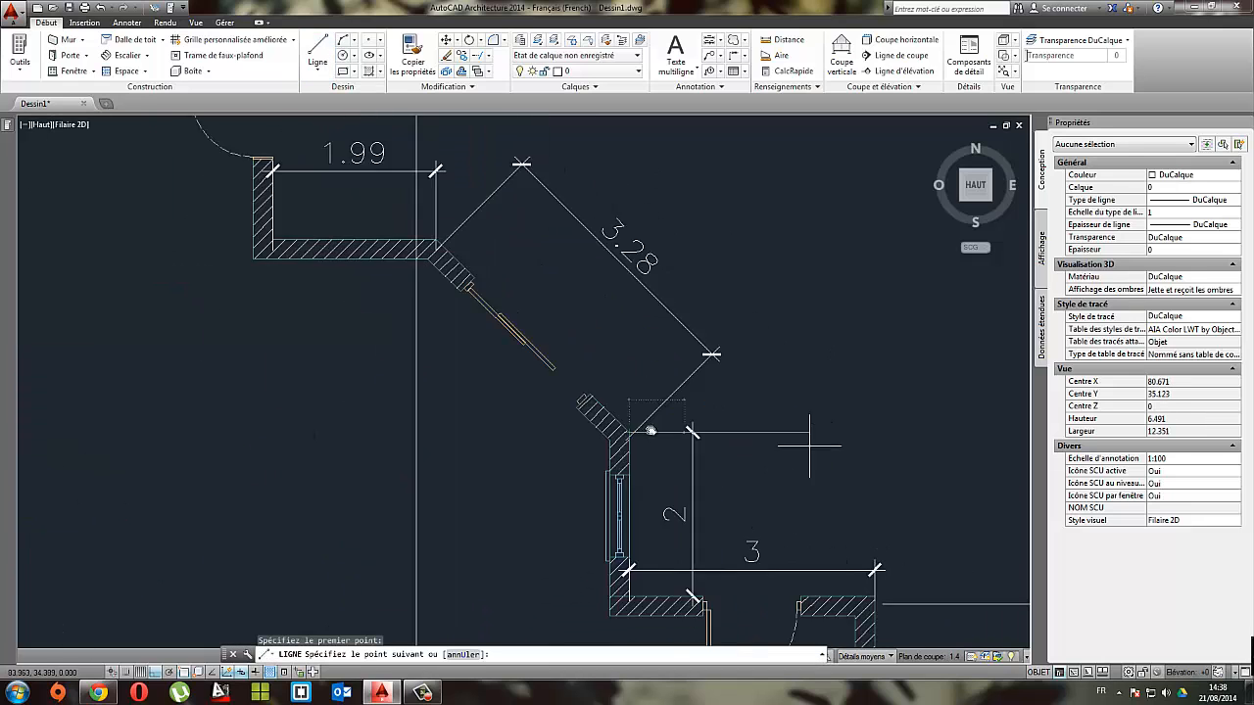
left_click(944, 419)
key("Escape")
Step: Stretch the horizontal guide line's left endpoint leftward so that it crosses the vertical guide line
left_click(784, 419)
left_click(583, 424)
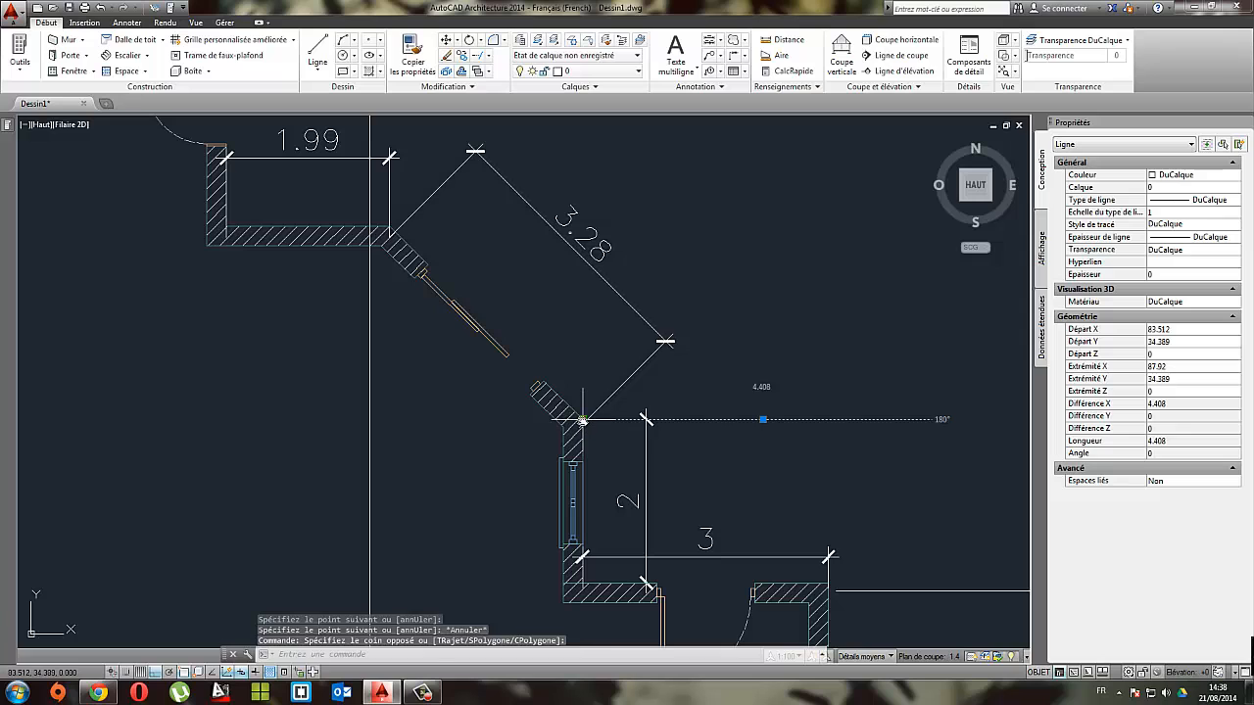
left_click(583, 421)
left_click(288, 430)
key("Escape")
Step: Draw a vertical guide line upward from the living room's upper-right outer corner, crossing the horizontal guide line
middle_click_drag(759, 438, 624, 313)
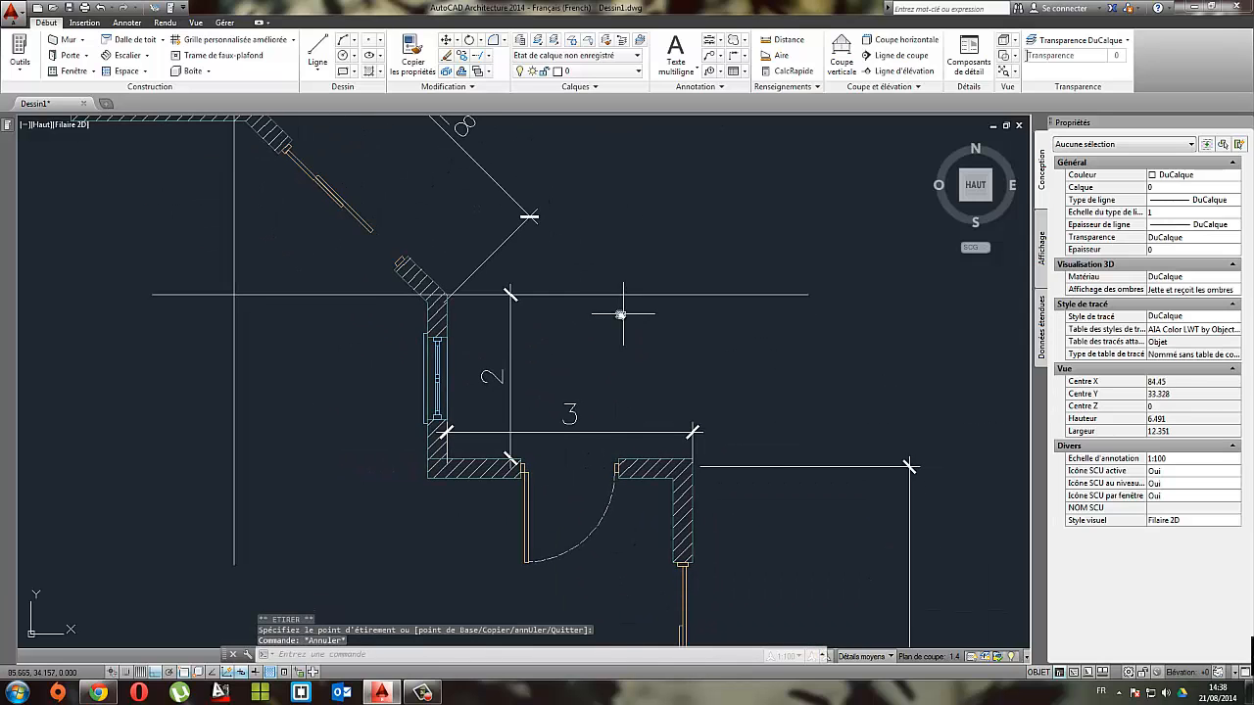
left_click(322, 54)
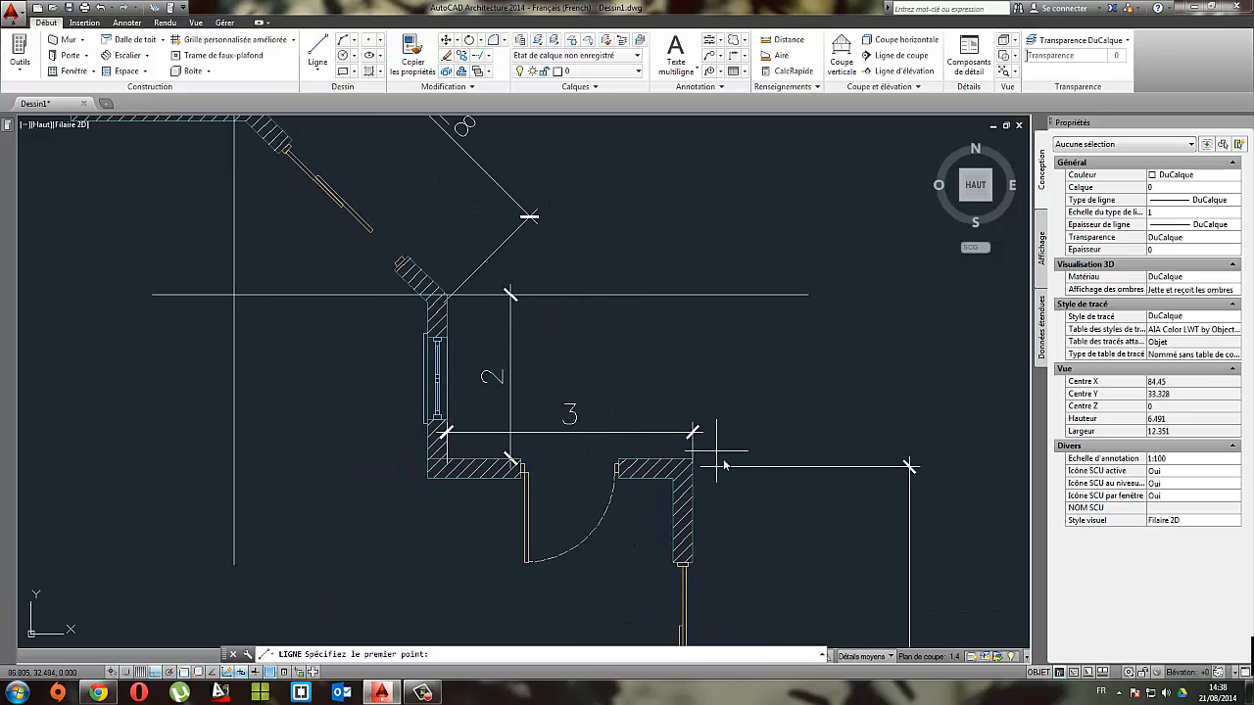
left_click(692, 466)
left_click(692, 266)
key("Escape")
Step: Examine the reference plan for the terrace's lower-right post, its dimensions and its alignment with the angled wall's corner
scroll(735, 378, "down", 2)
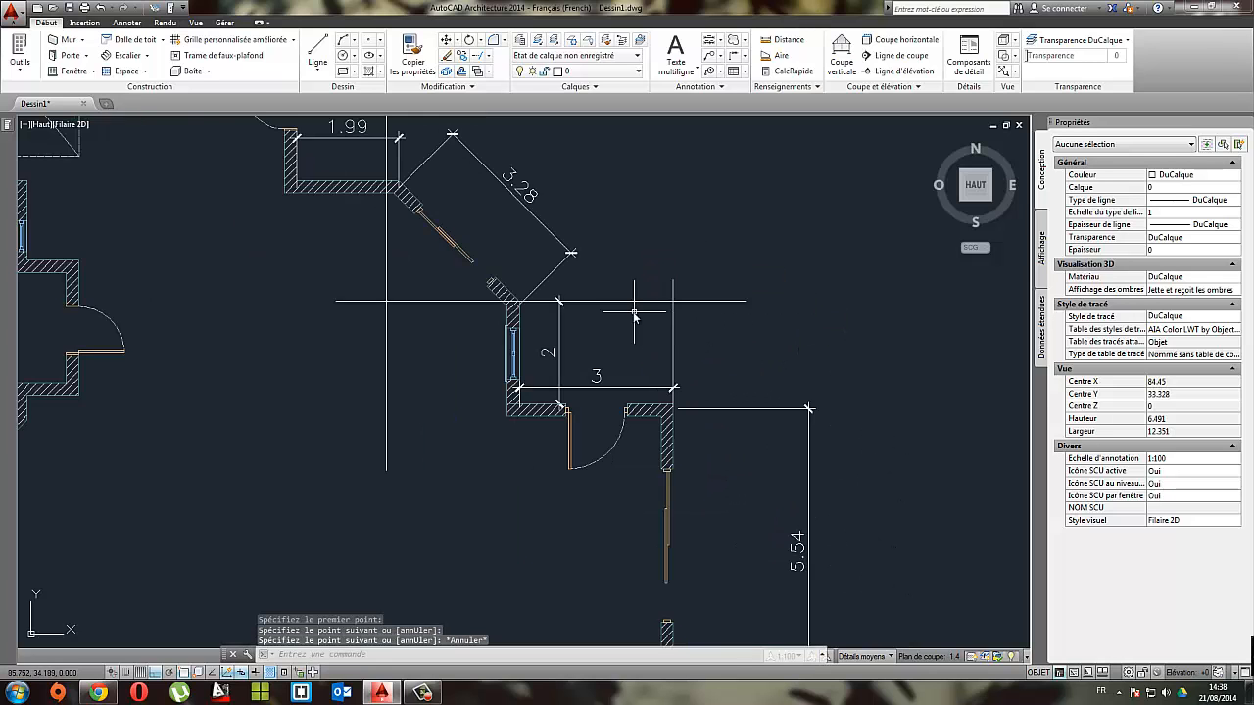
scroll(569, 405, "down", 2)
middle_click_drag(541, 373, 879, 408)
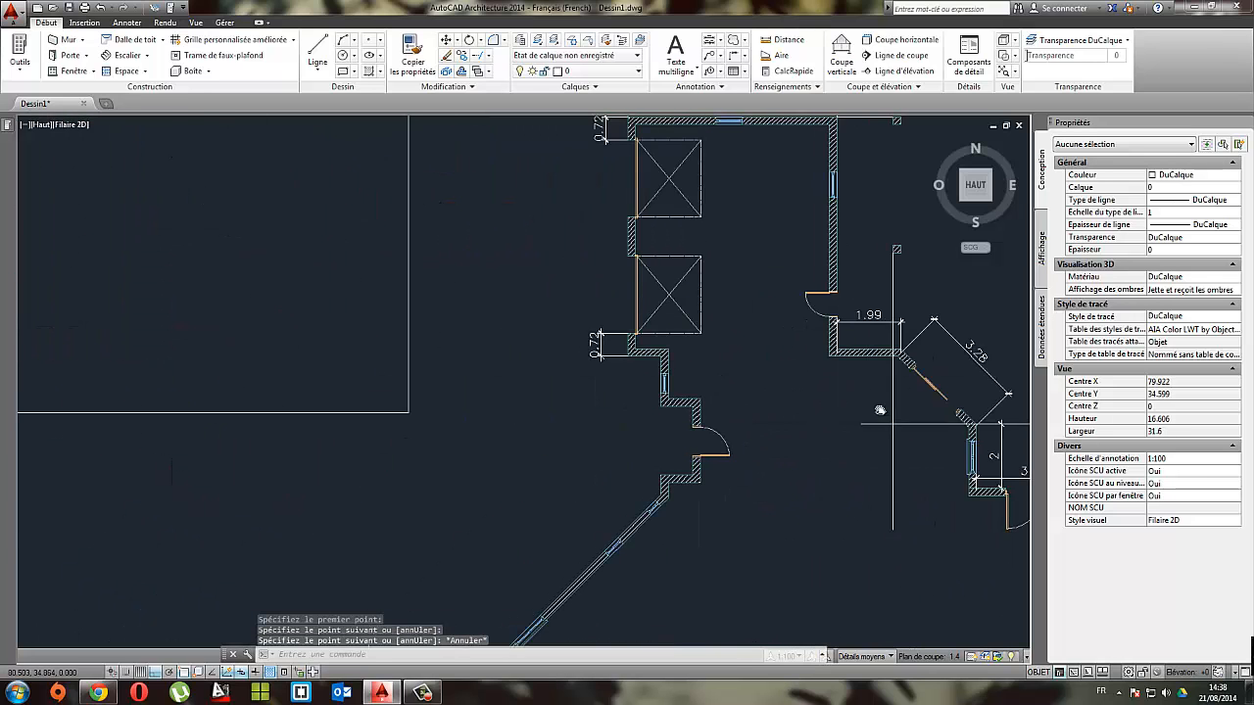
mouse_move(596, 340)
middle_mouse_down()
mouse_move(834, 380)
mouse_move(1051, 381)
middle_mouse_up()
scroll(576, 234, "up", 4)
middle_click_drag(582, 235, 573, 420)
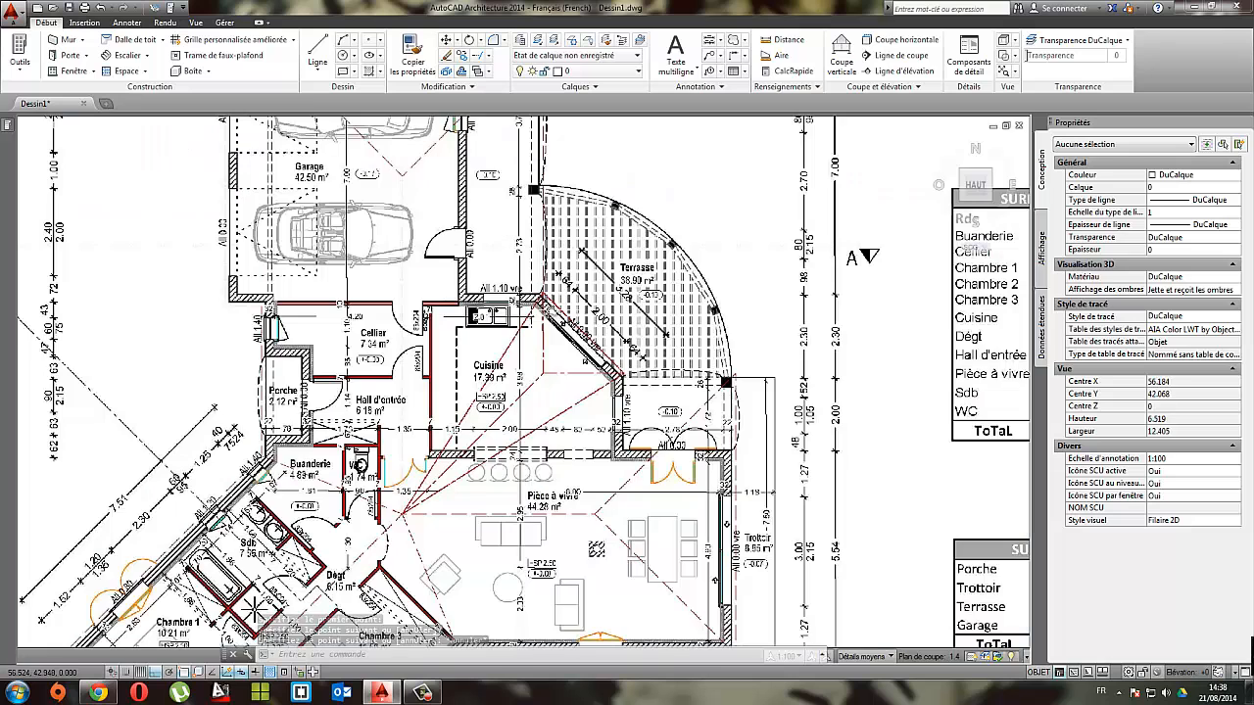
scroll(727, 381, "up", 4)
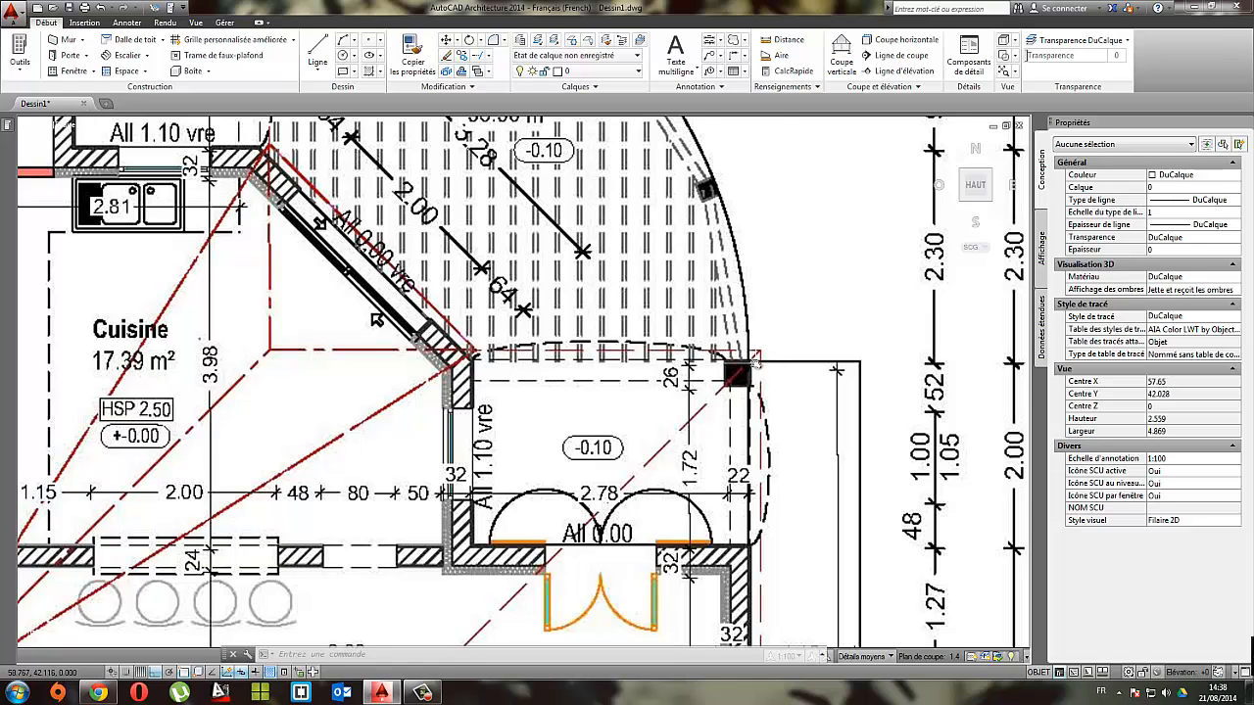
scroll(519, 370, "up", 4)
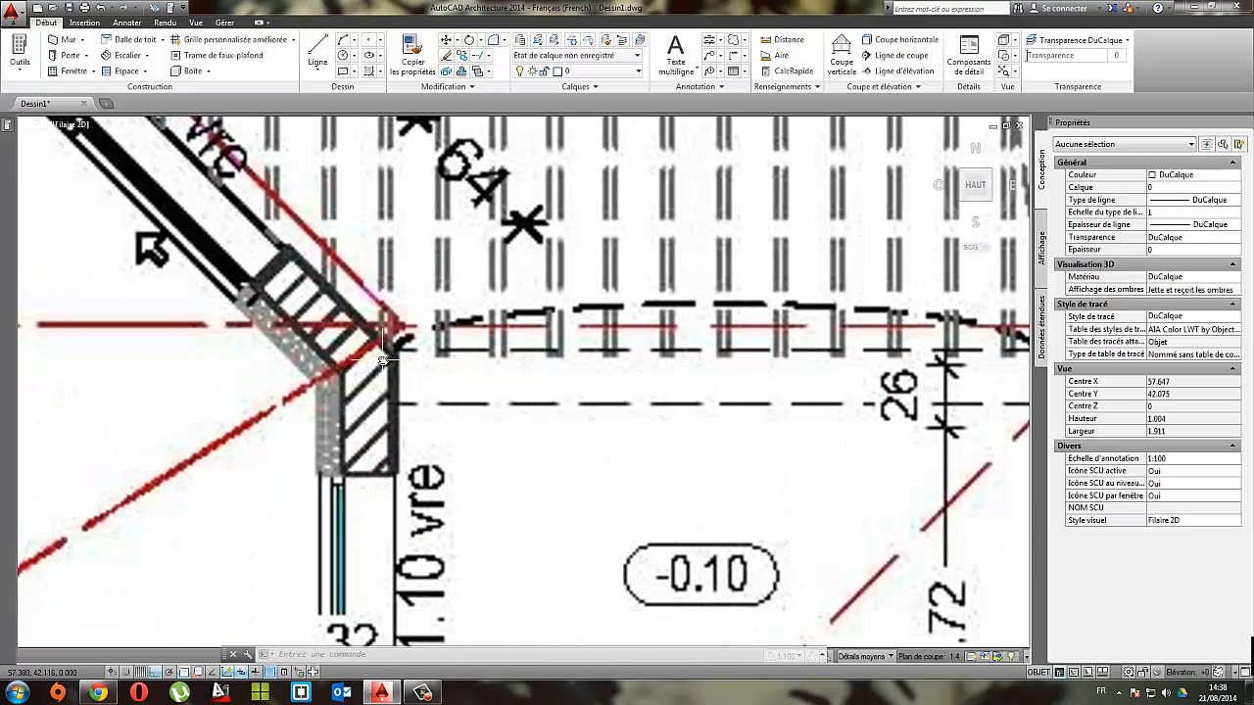
scroll(382, 361, "down", 8)
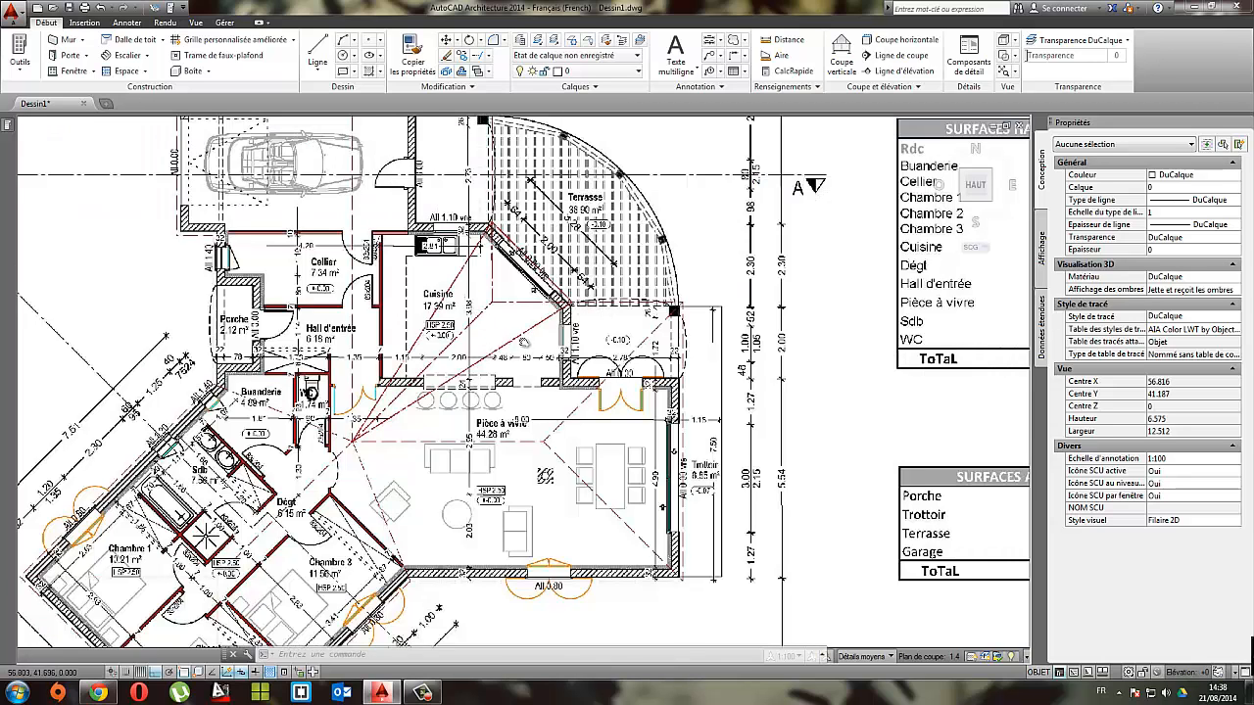
scroll(681, 377, "down", 6)
scroll(775, 390, "up", 2)
Step: Draw a circle centred where the horizontal and left vertical guide lines cross, with its radius reaching the vertical guide's upper endpoint at the lower post
middle_click_drag(775, 390, 316, 236)
middle_click_drag(759, 281, 434, 134)
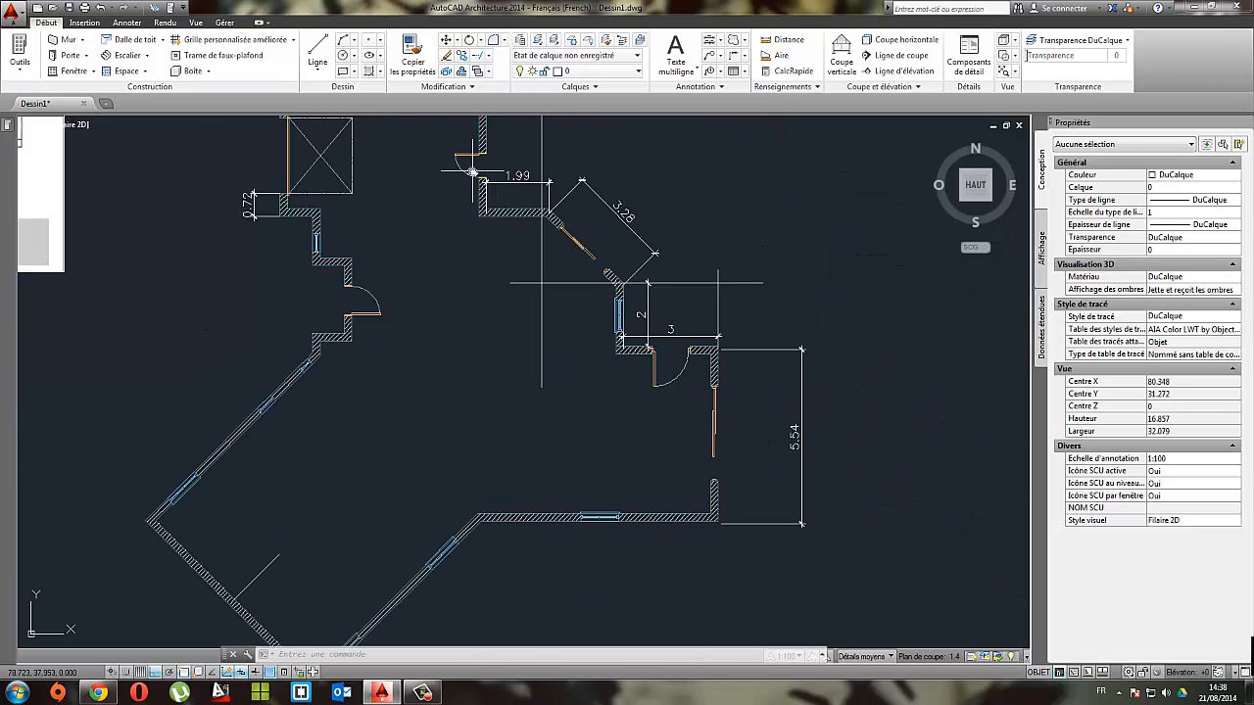
mouse_move(494, 228)
middle_mouse_down()
mouse_move(440, 264)
mouse_move(465, 273)
middle_mouse_up()
left_click(343, 56)
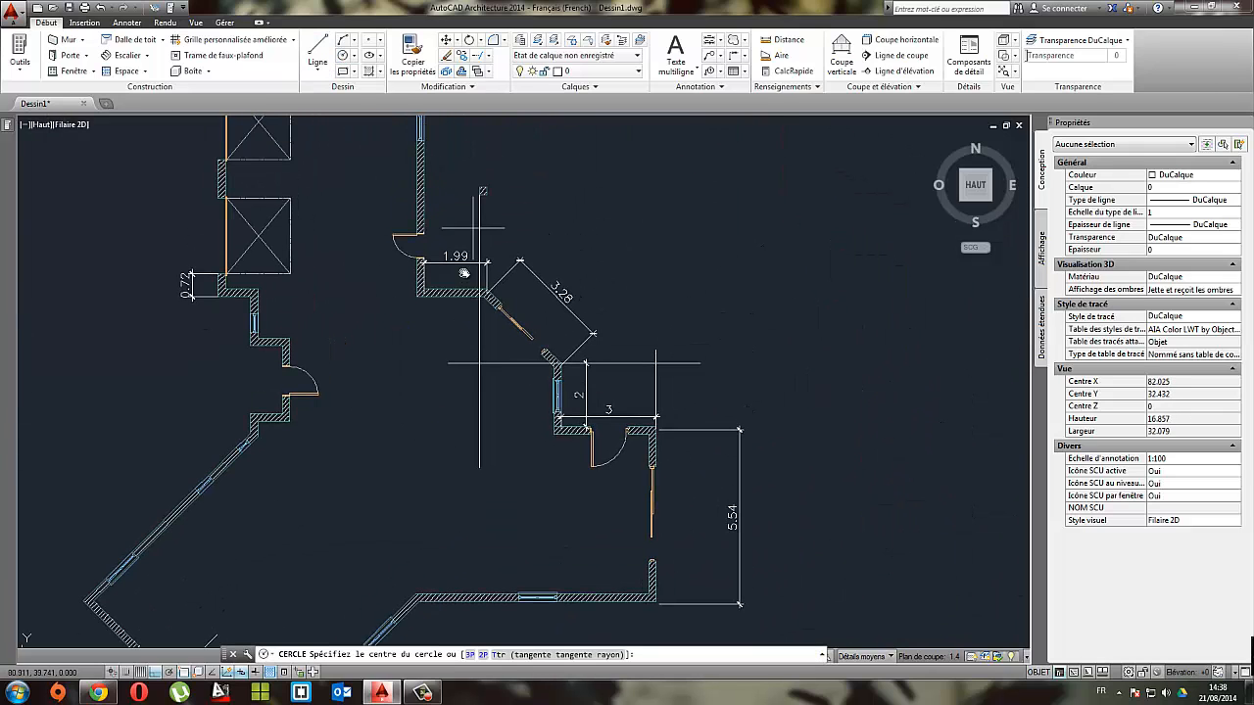
left_click(482, 362)
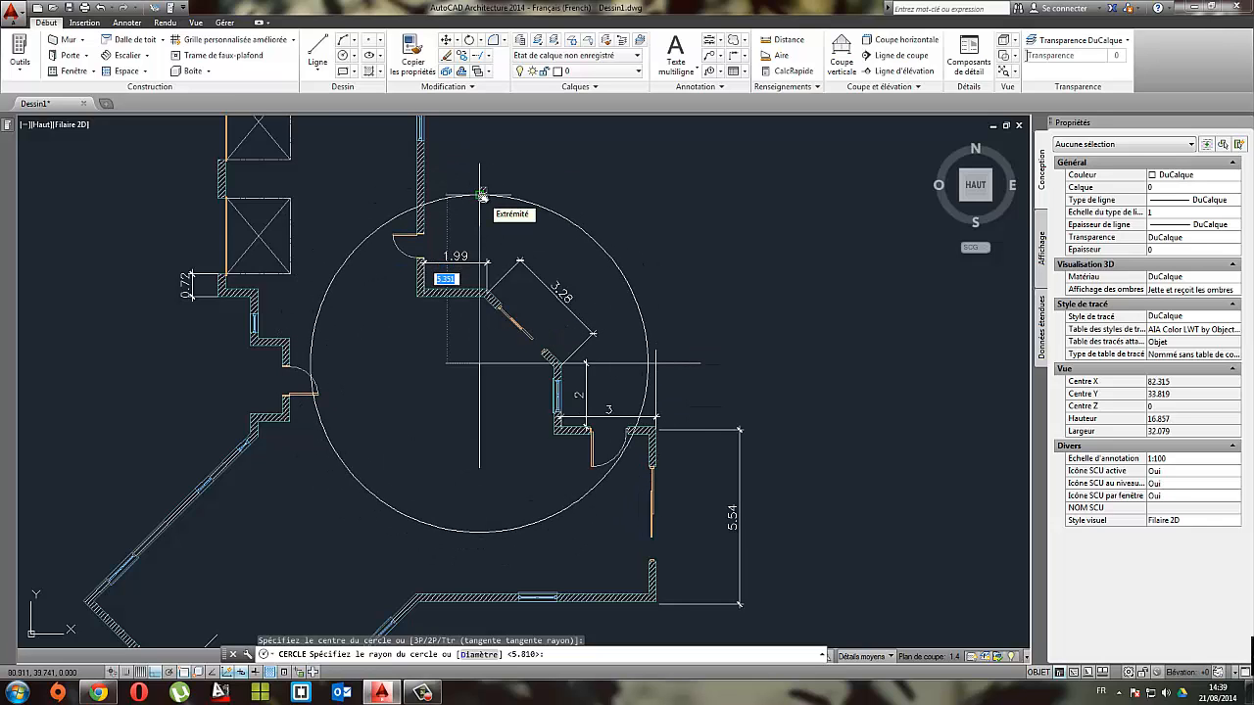
left_click(481, 196)
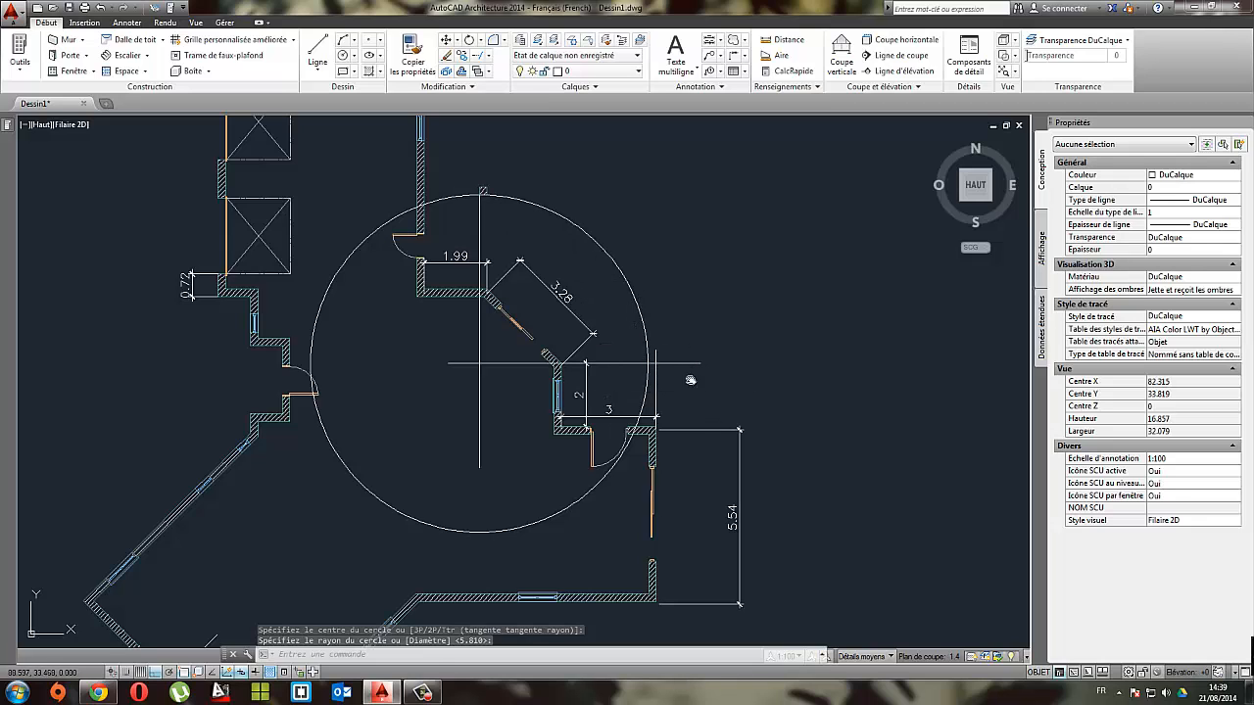
left_click(691, 380)
left_click(410, 278)
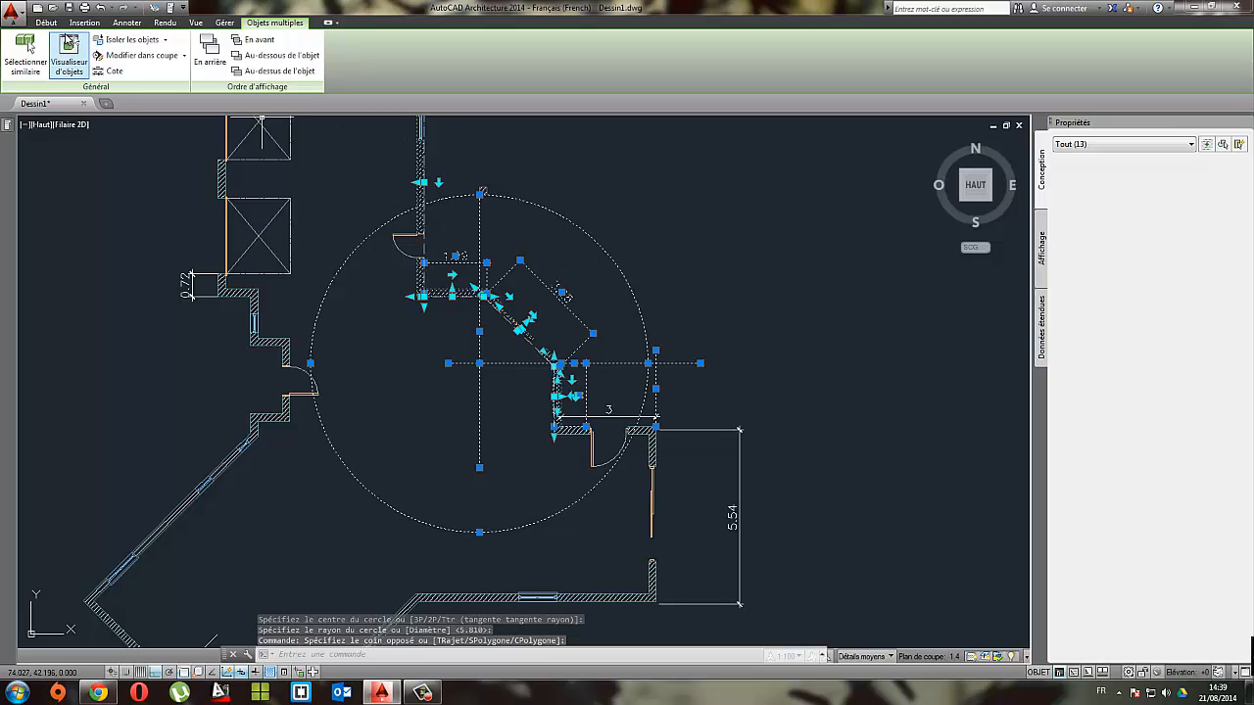
left_click(46, 21)
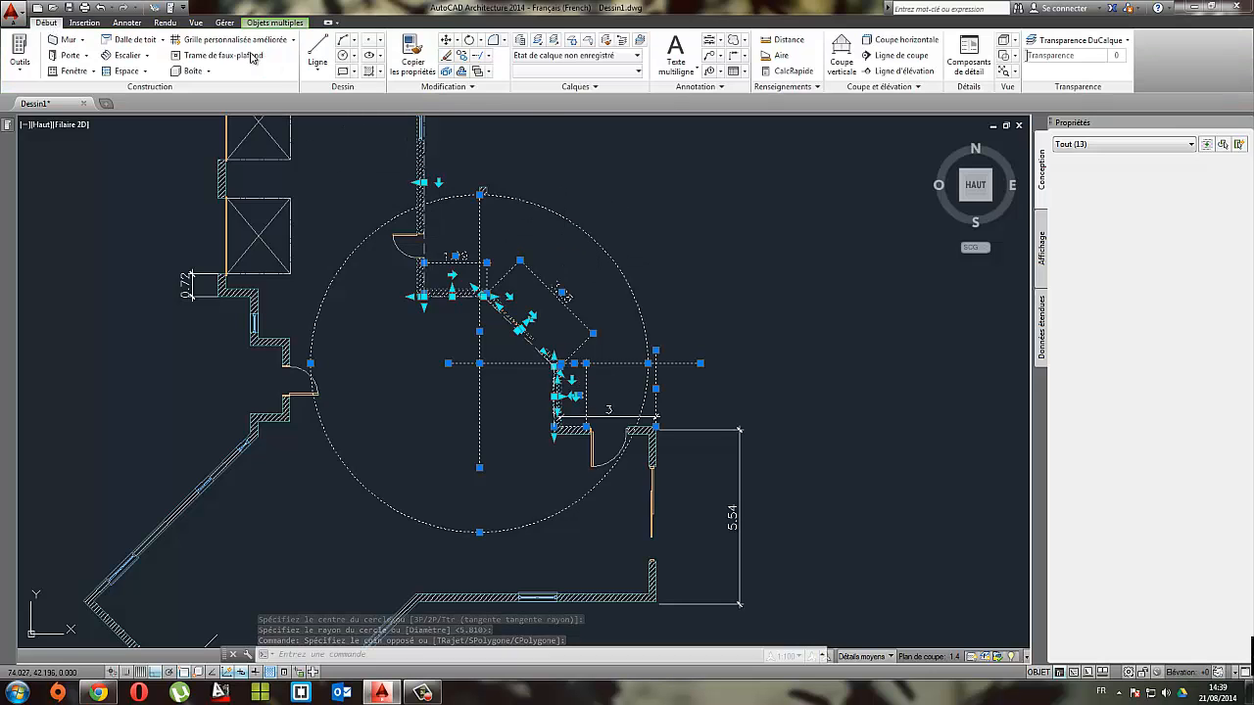
left_click(489, 55)
left_click(497, 74)
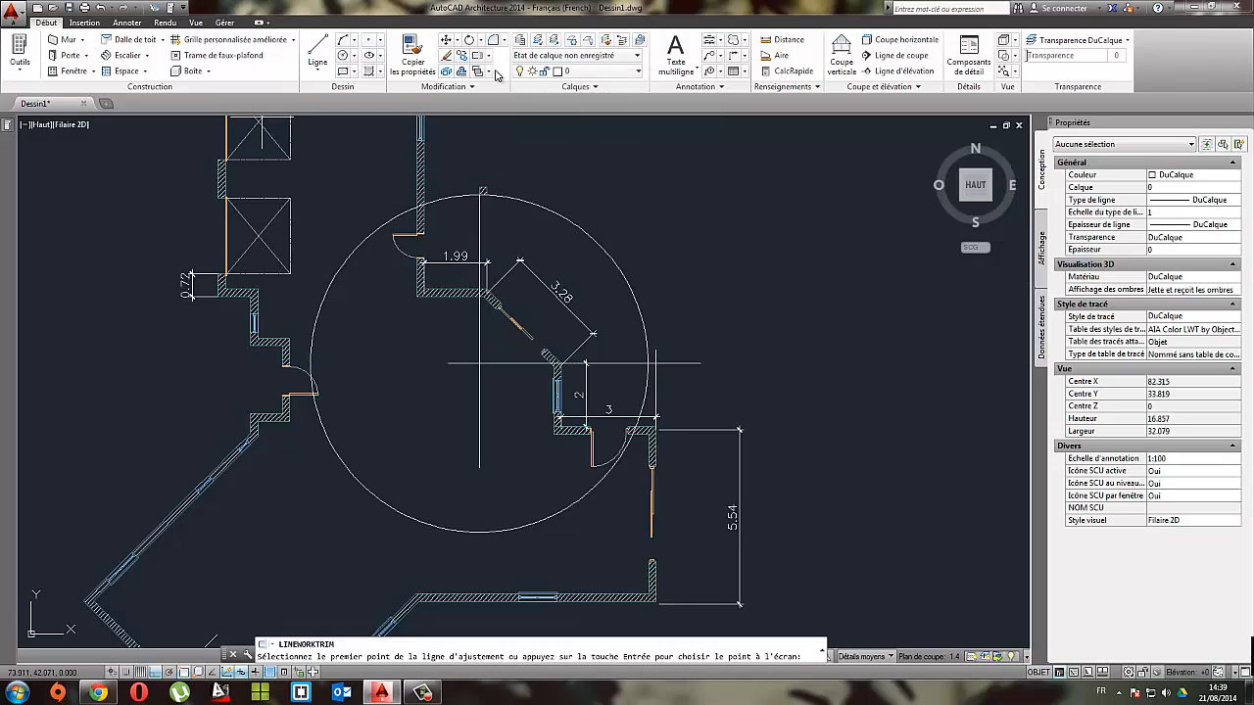
Step: Trim the circle against the guide lines, keeping only the upper-right quarter arc from the lower post to the horizontal guide
left_click(489, 57)
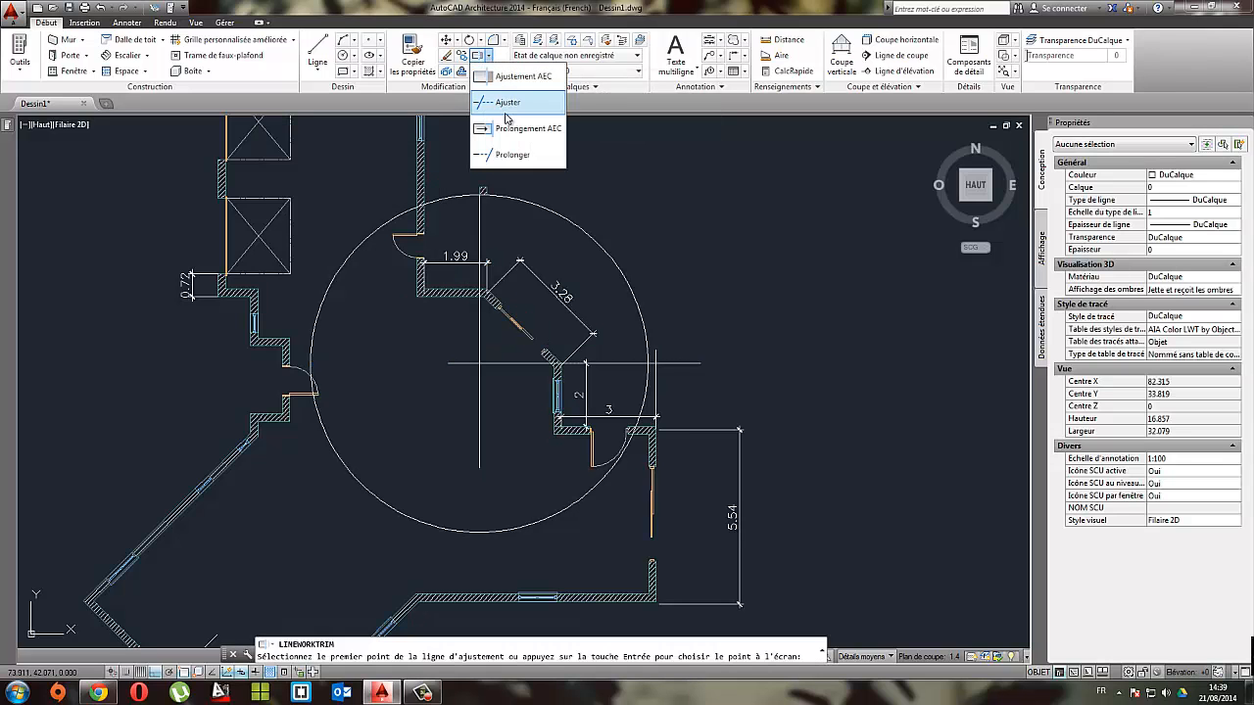
left_click(507, 104)
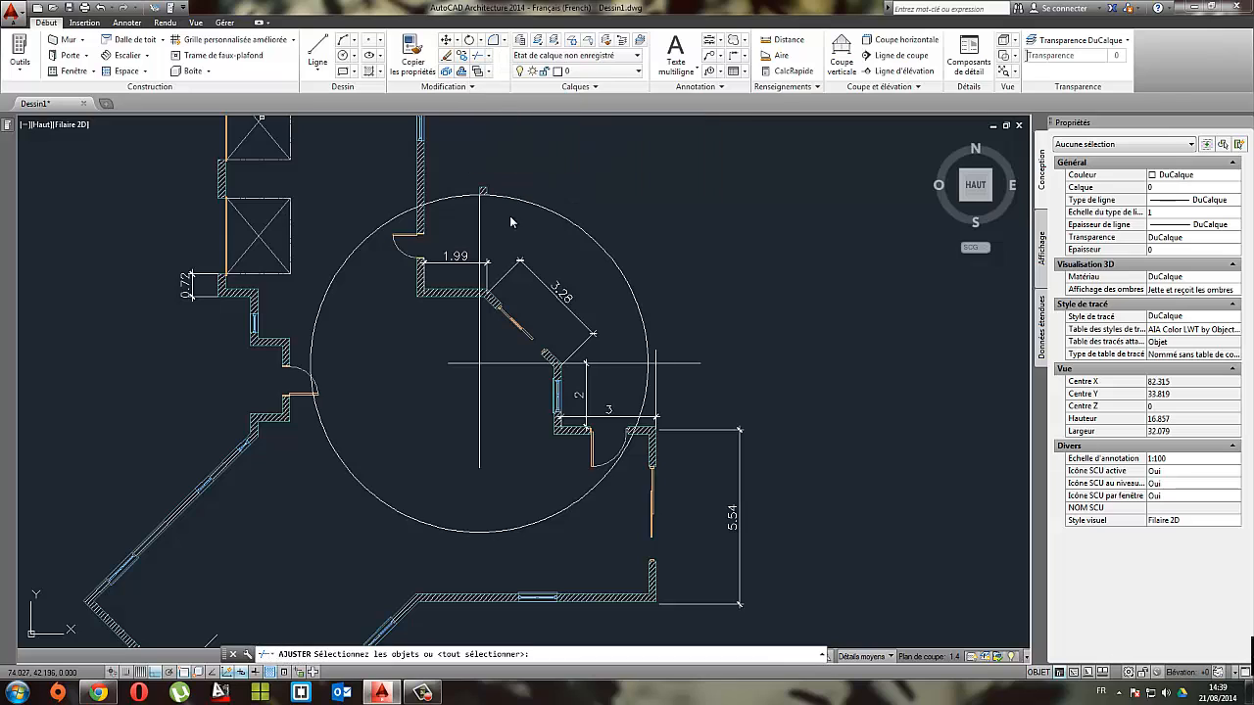
left_click(726, 413)
left_click(358, 174)
key("Return")
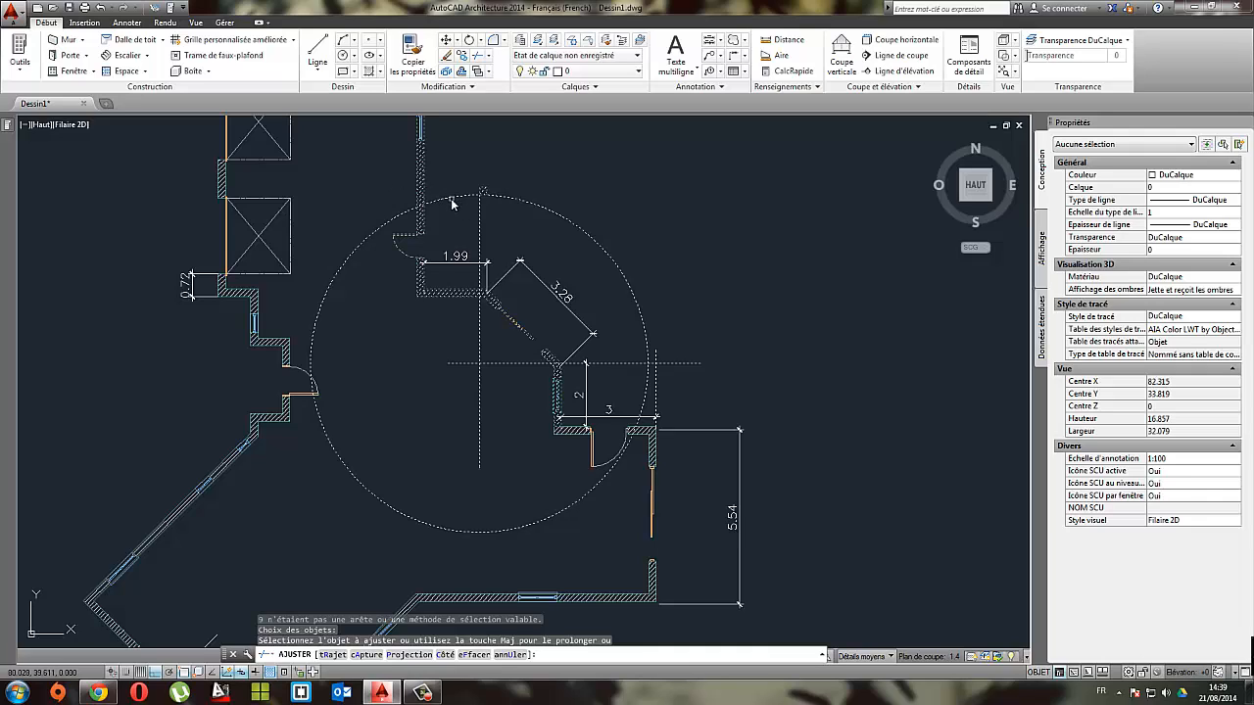
left_click(650, 380)
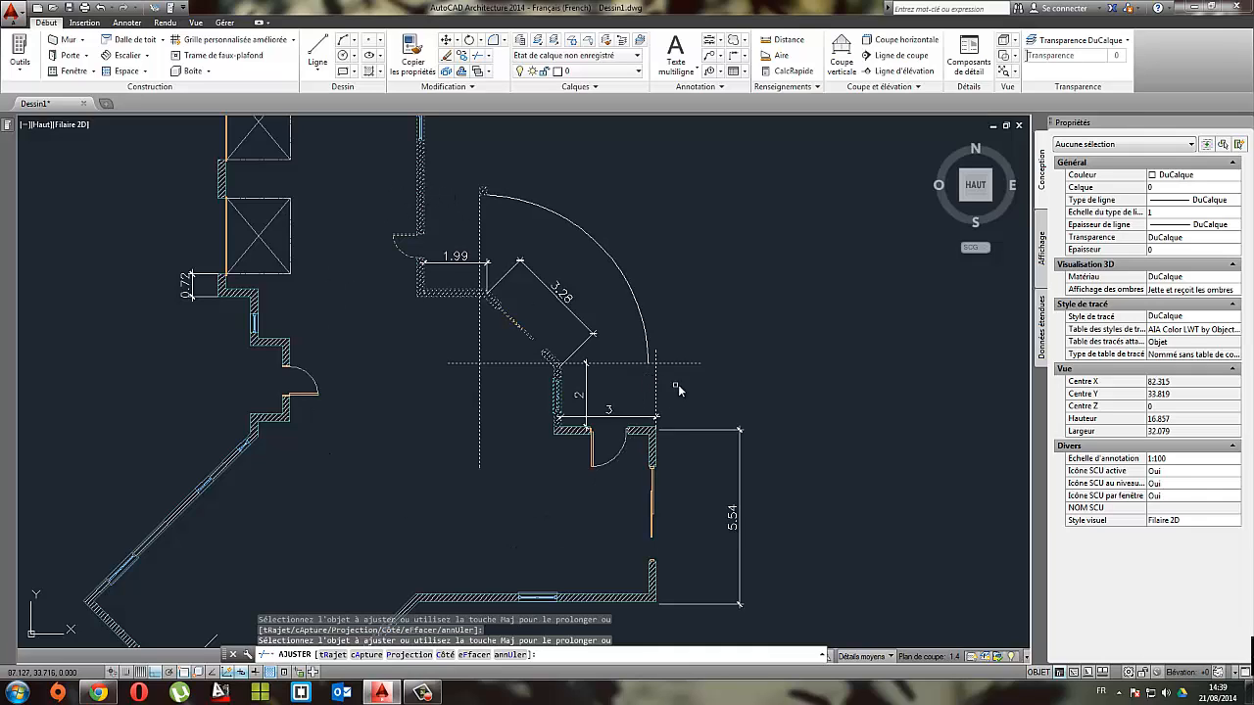
Step: Trim the guide lines back to the quarter arc's centre and endpoints, and erase the leftover guide segments beyond the arc's right end
left_click(654, 349)
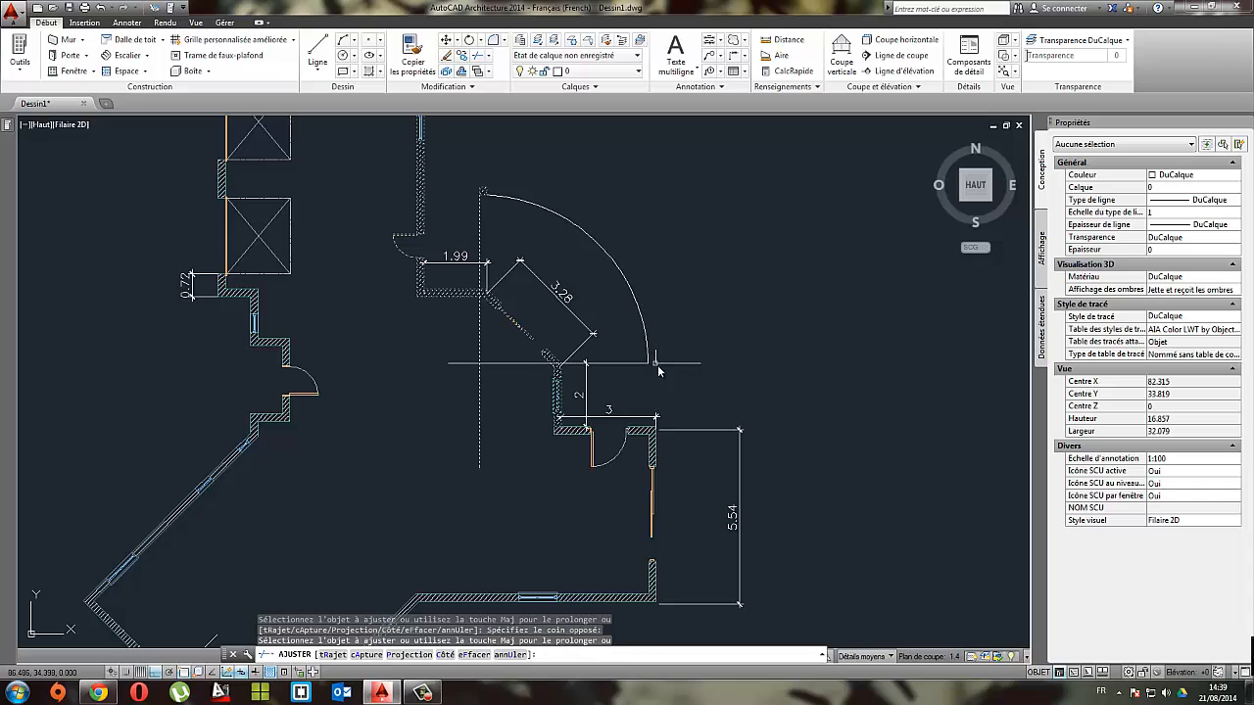
left_click(478, 391)
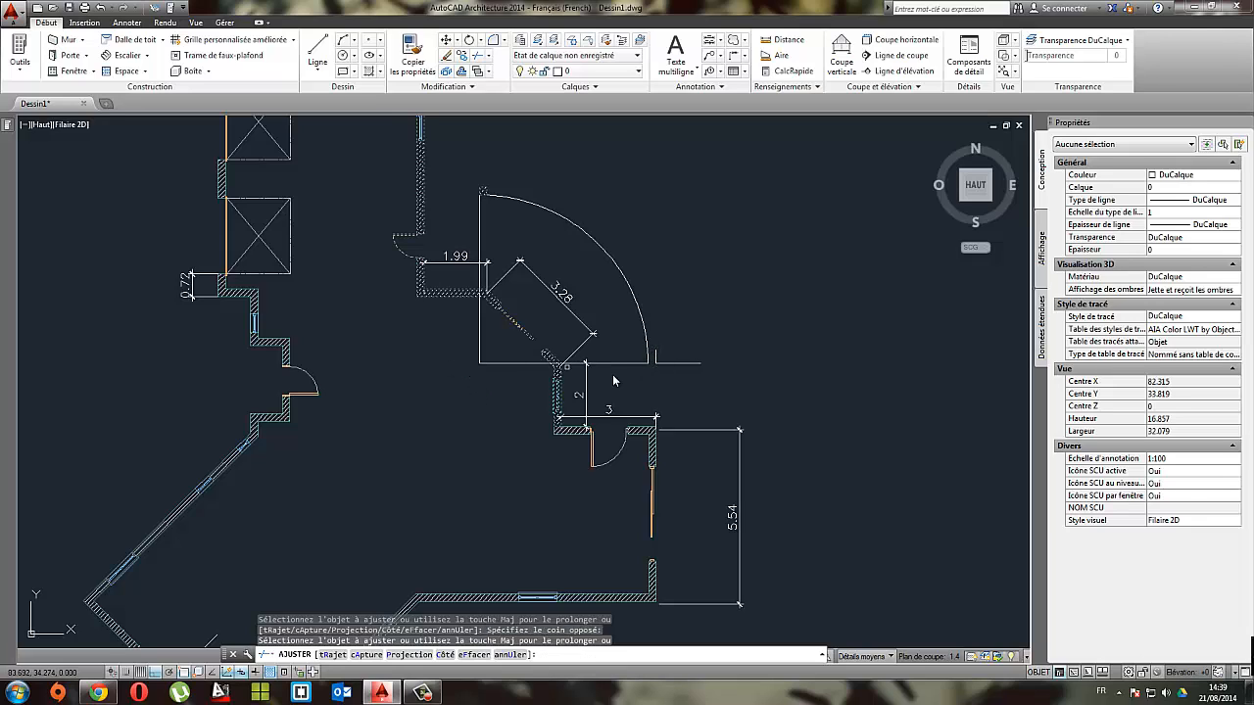
key("Escape")
left_click(676, 343)
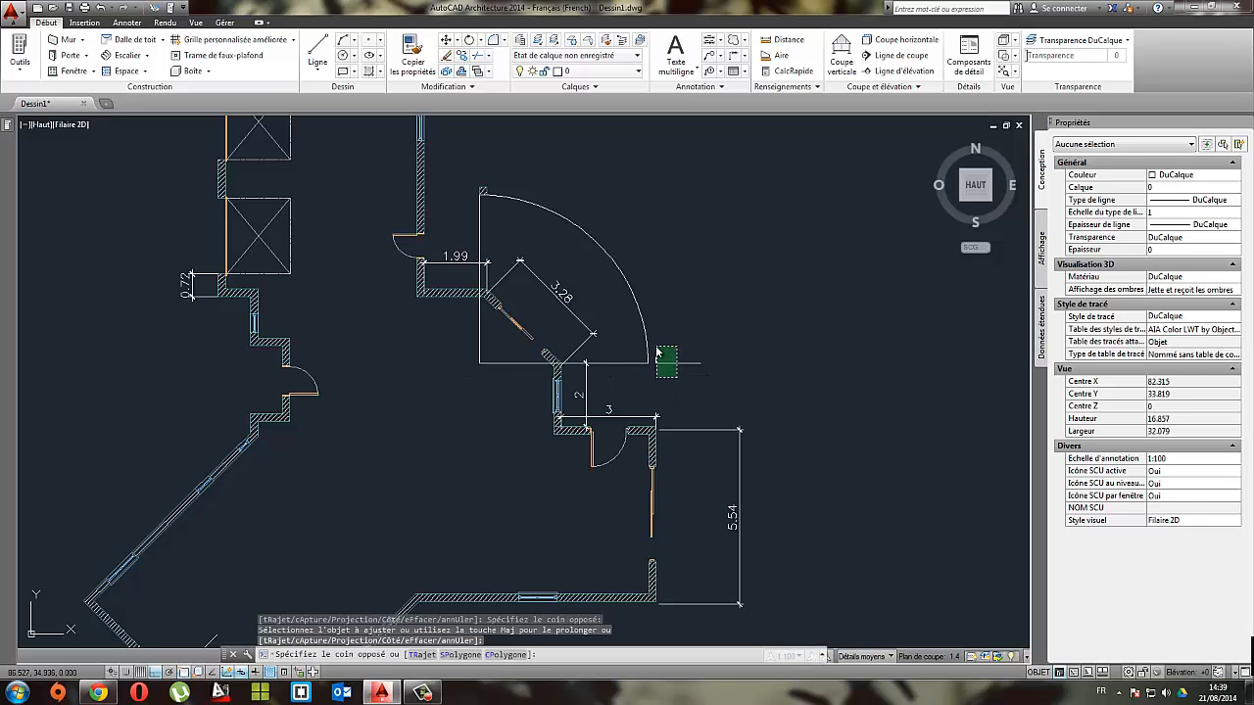
left_click(651, 380)
key("Delete")
scroll(563, 311, "down", 2)
scroll(522, 294, "up", 2)
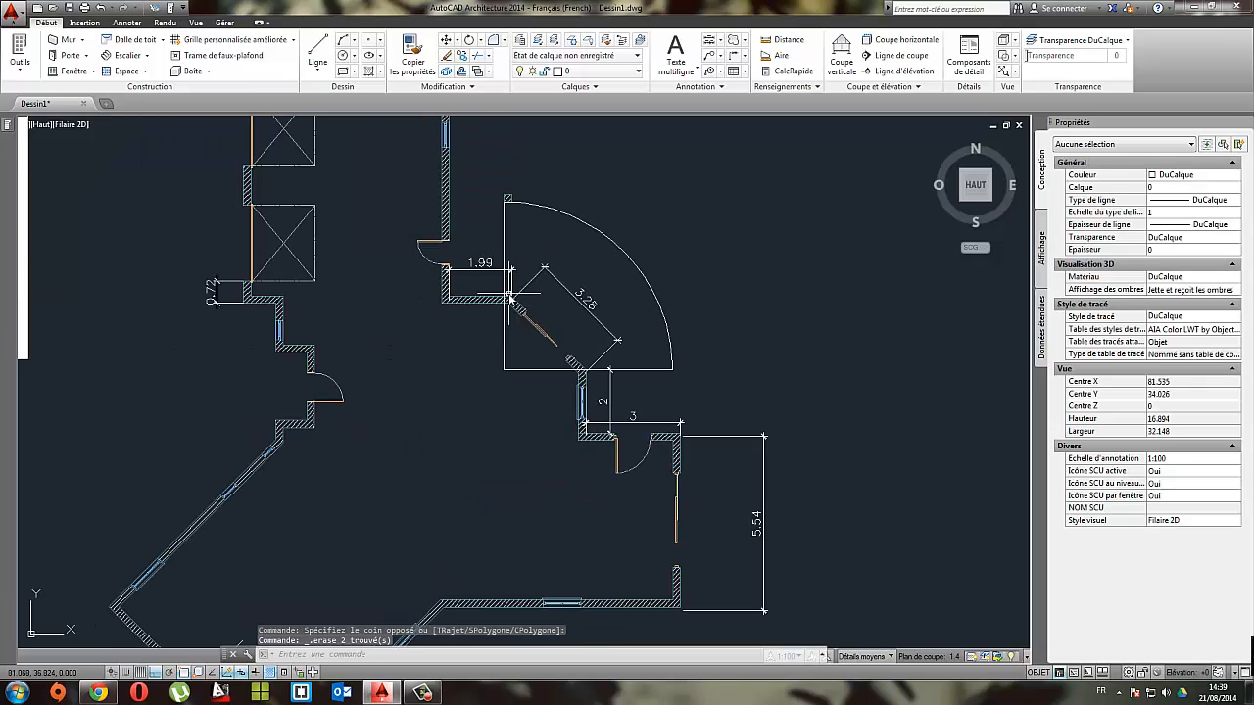
Step: Draw a diagonal line from the quarter arc's centre to the midpoint of the arc
middle_click_drag(525, 319, 582, 351)
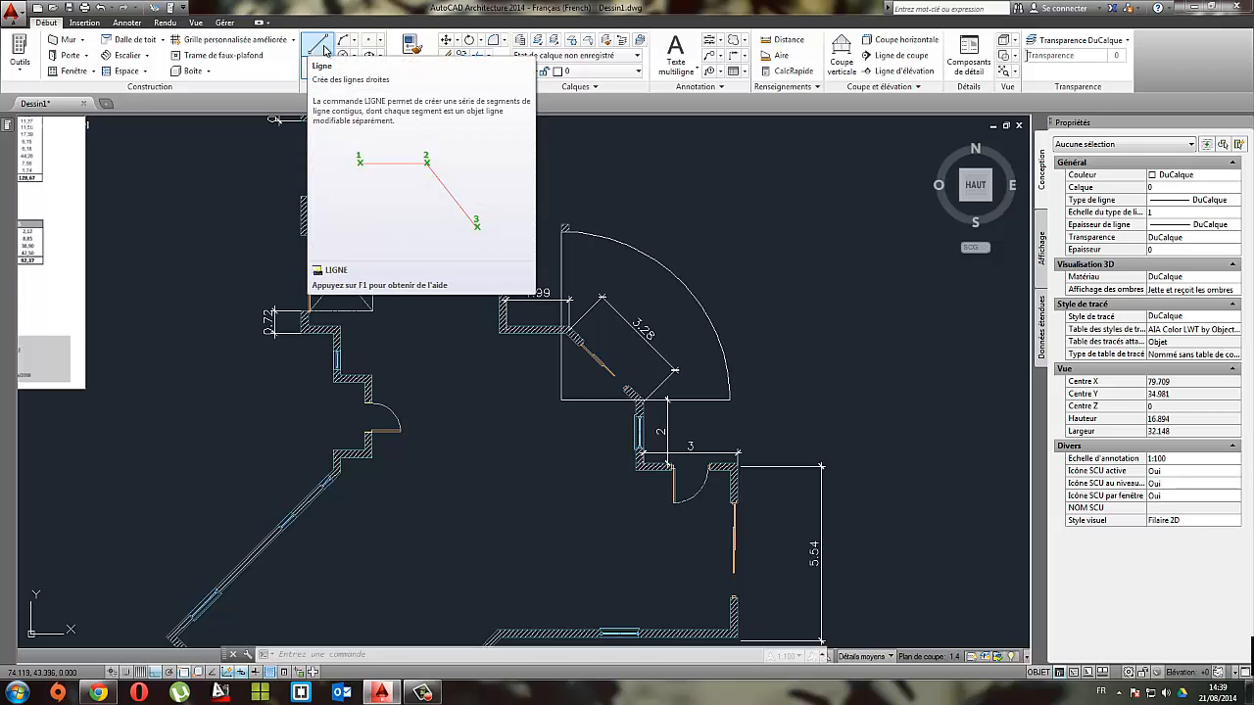
left_click(320, 47)
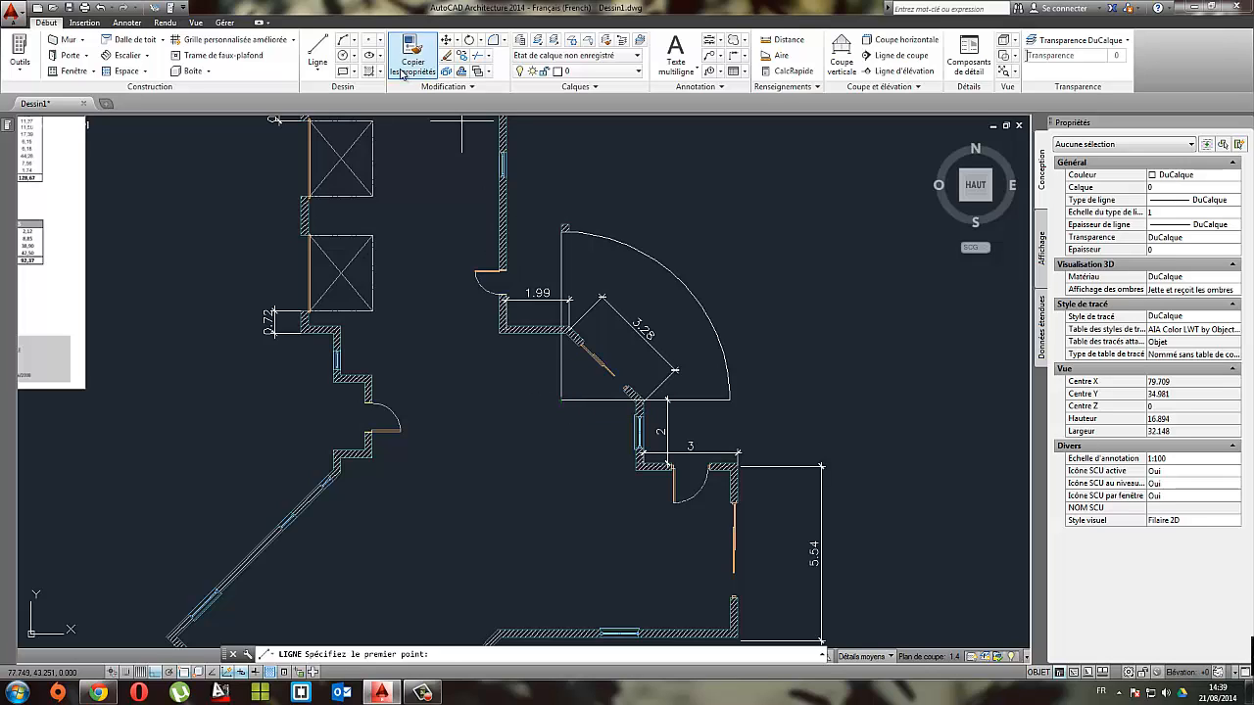
left_click(561, 400)
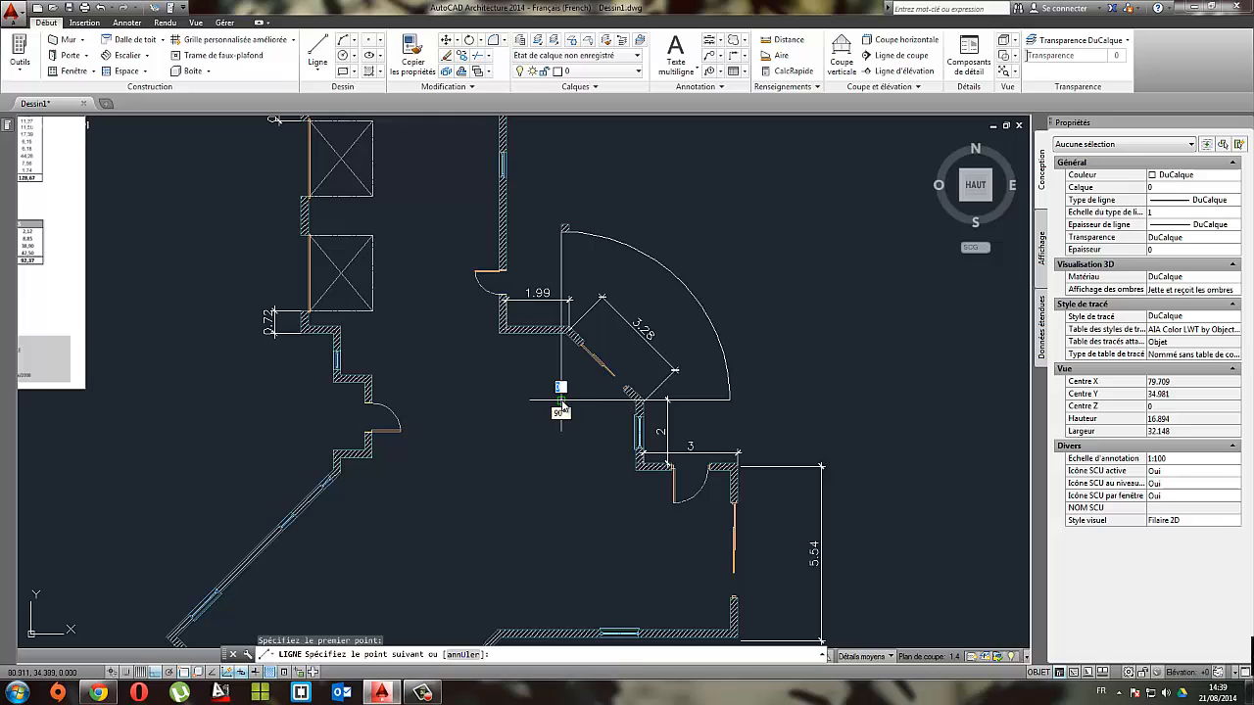
left_click(683, 282)
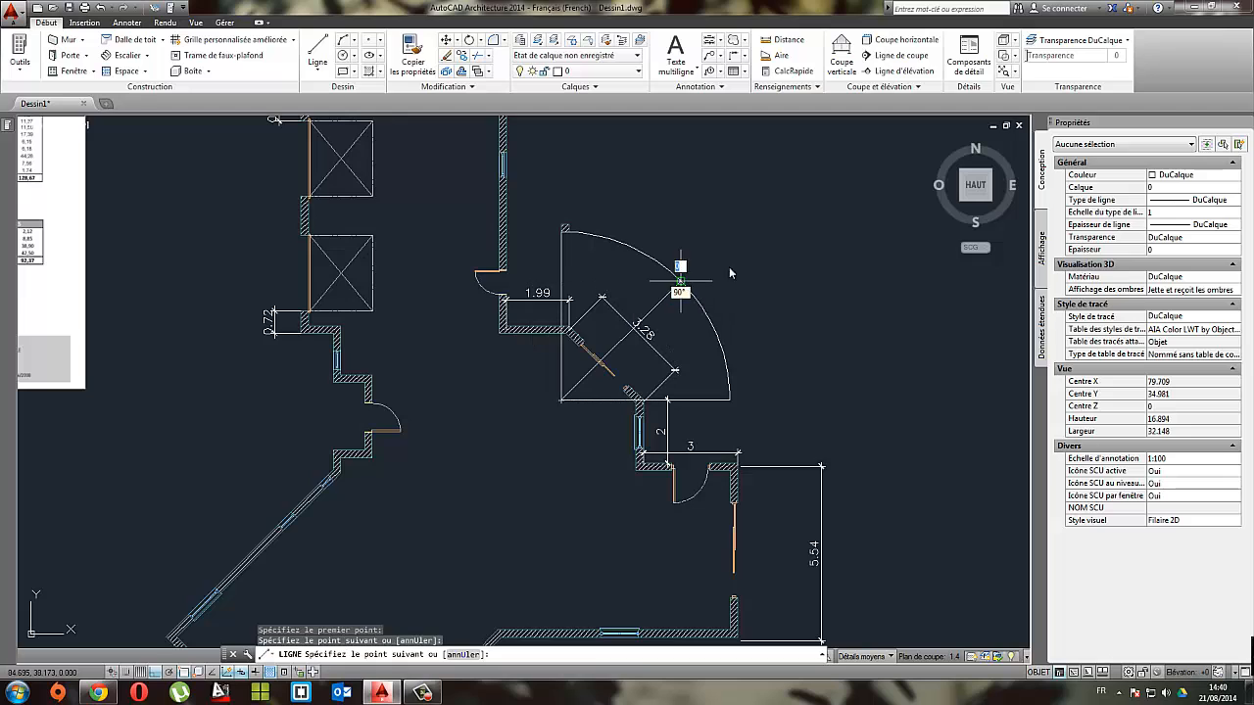
key("Return")
scroll(671, 311, "up", 4)
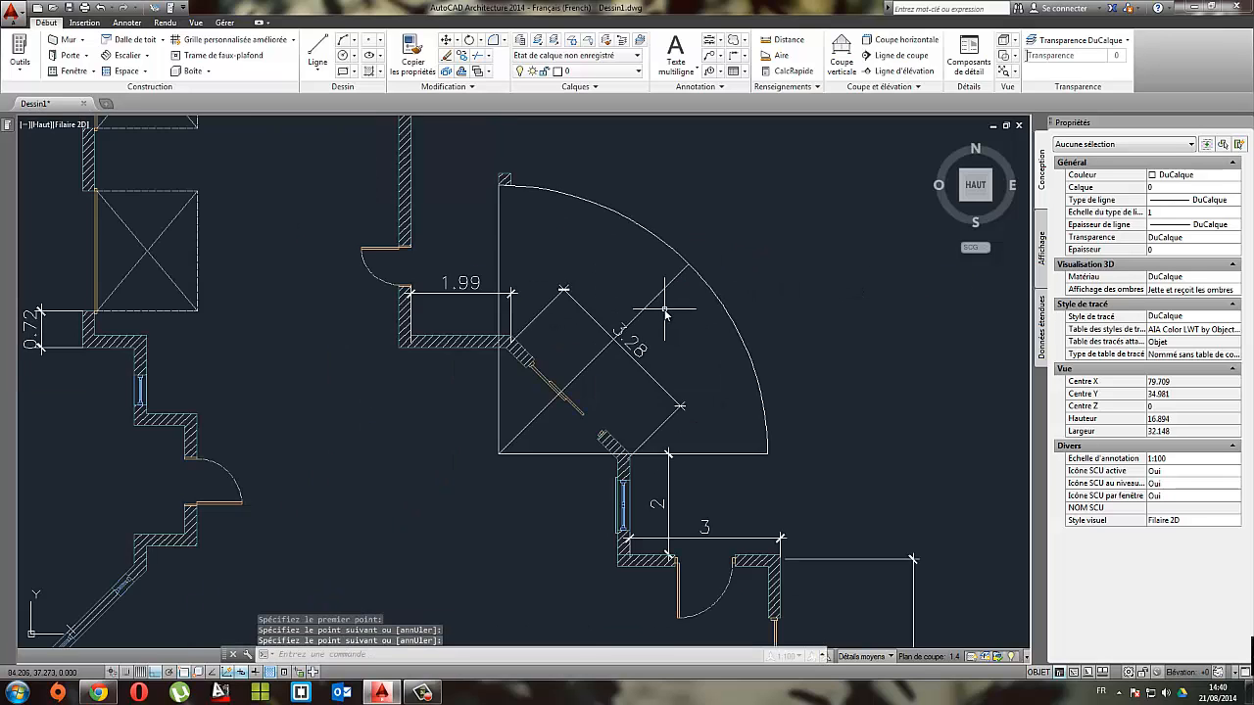
Step: Examine the diagonal line's endpoints and the list of object snap modes, including endpoint and midpoint
left_click(689, 313)
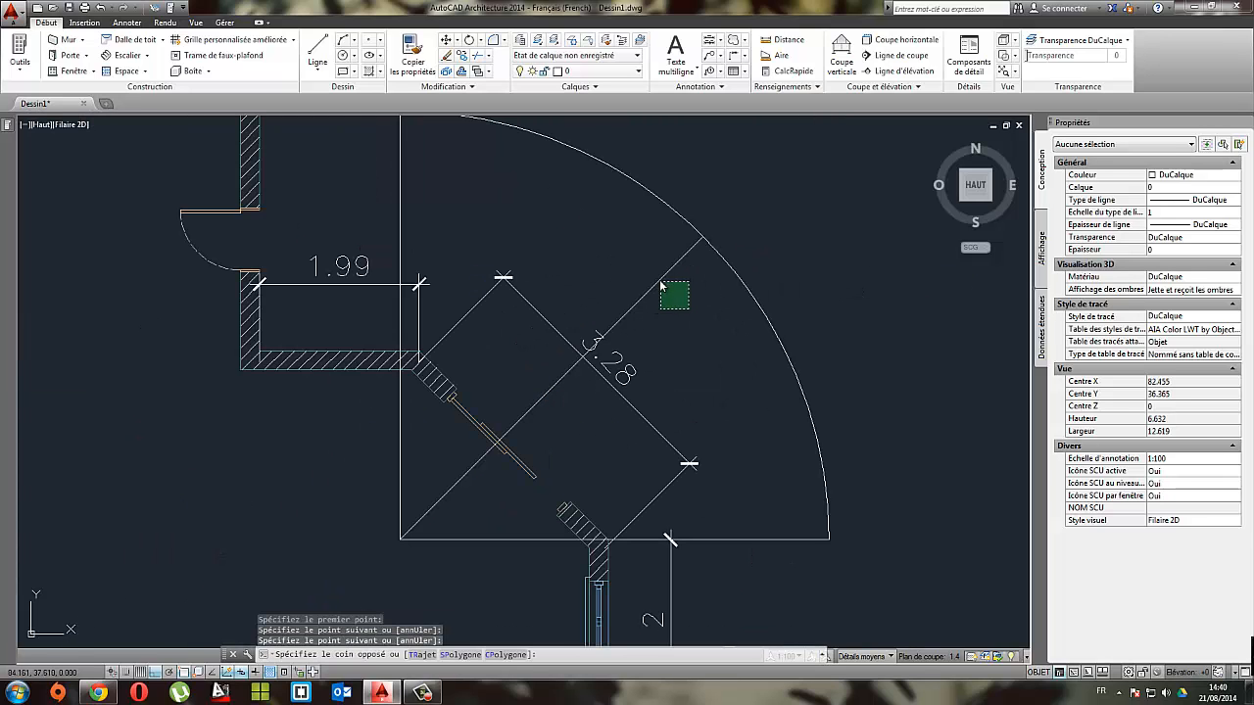
left_click(663, 278)
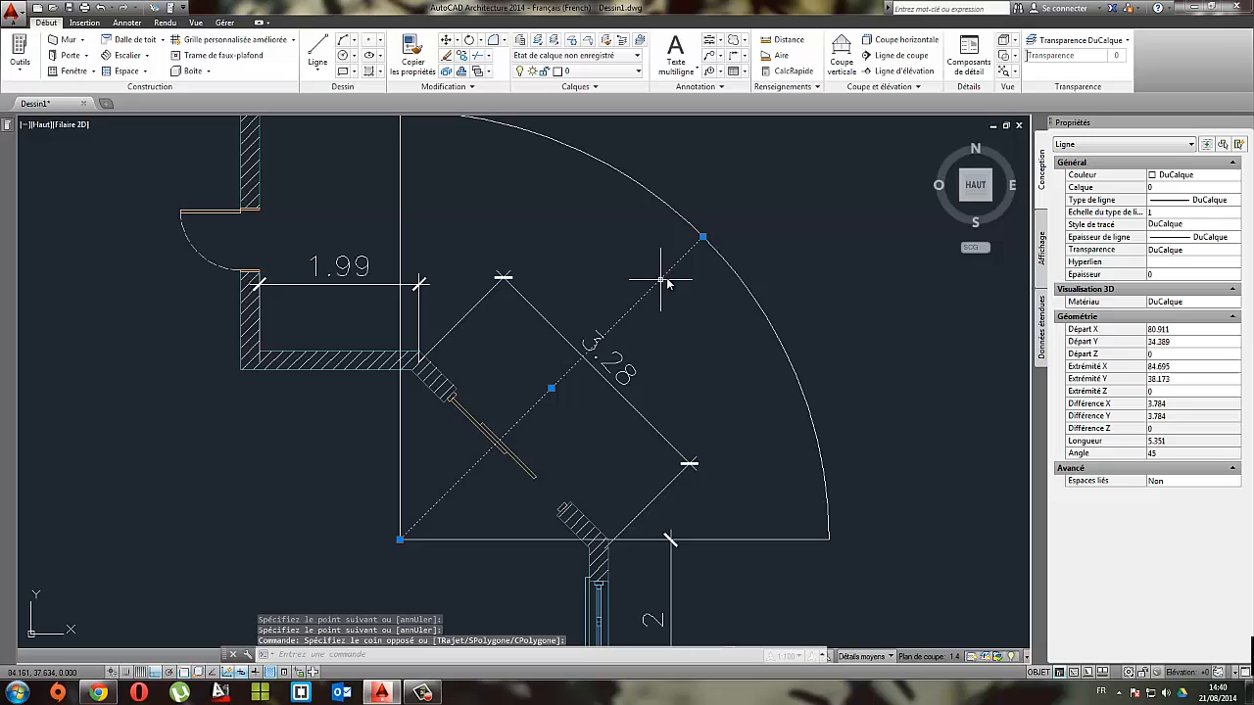
right_click(183, 674)
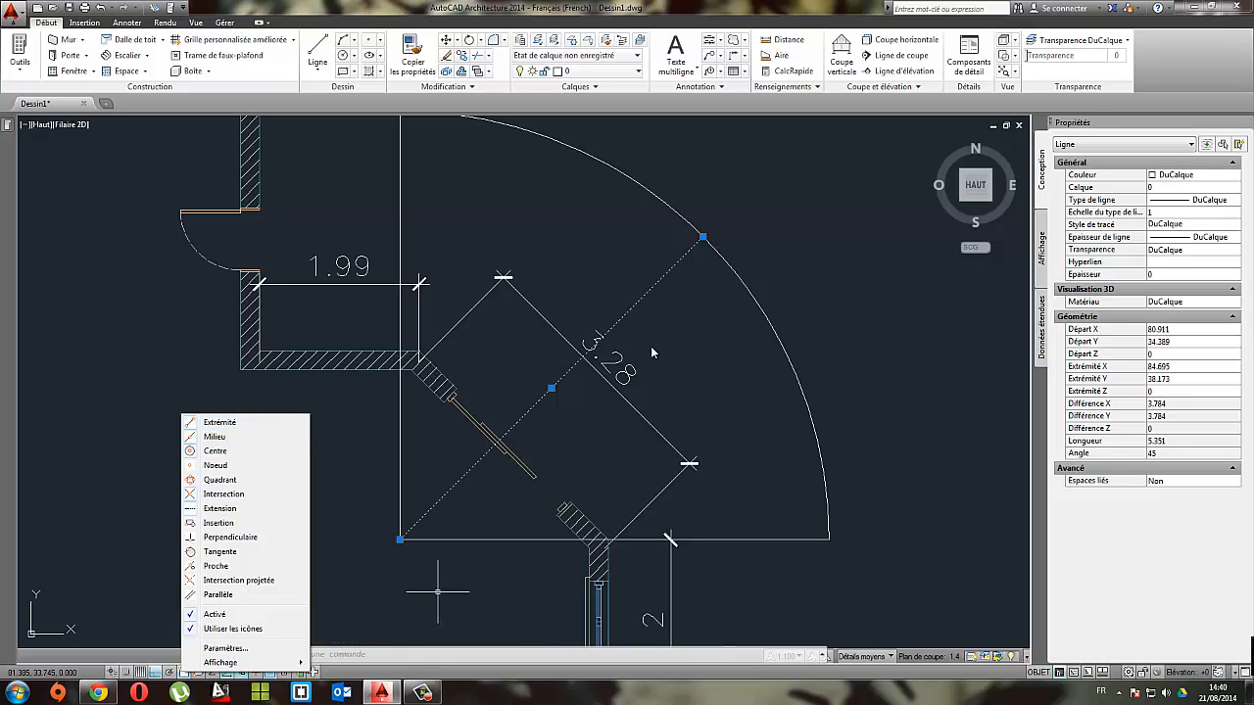
mouse_move(714, 287)
middle_mouse_down()
mouse_move(748, 351)
mouse_move(782, 373)
mouse_move(741, 333)
middle_mouse_up()
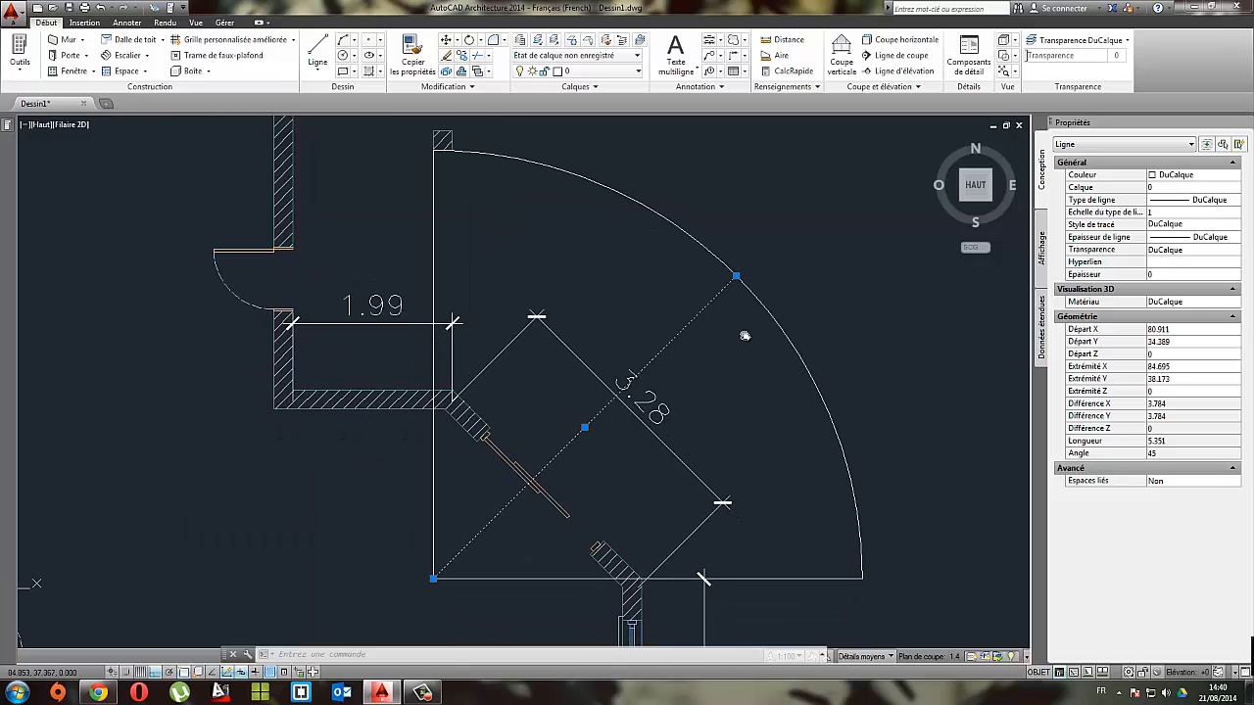
middle_click_drag(731, 418, 649, 364)
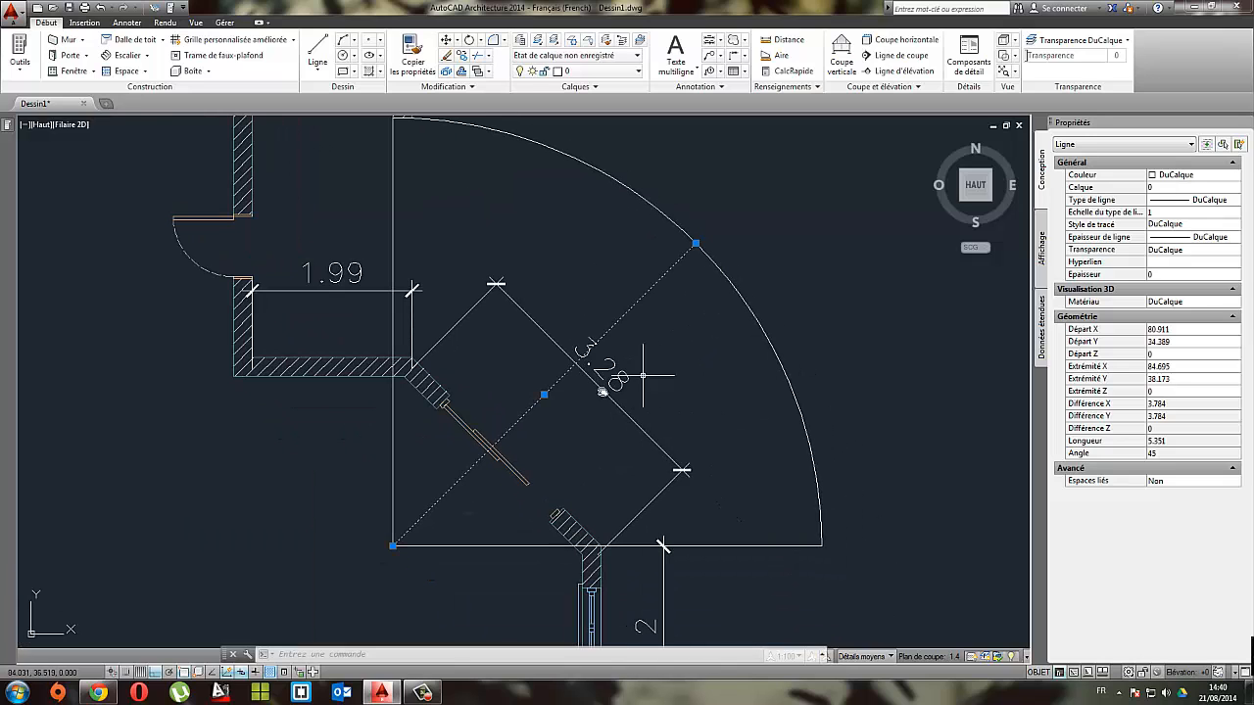
right_click(197, 673)
right_click(178, 675)
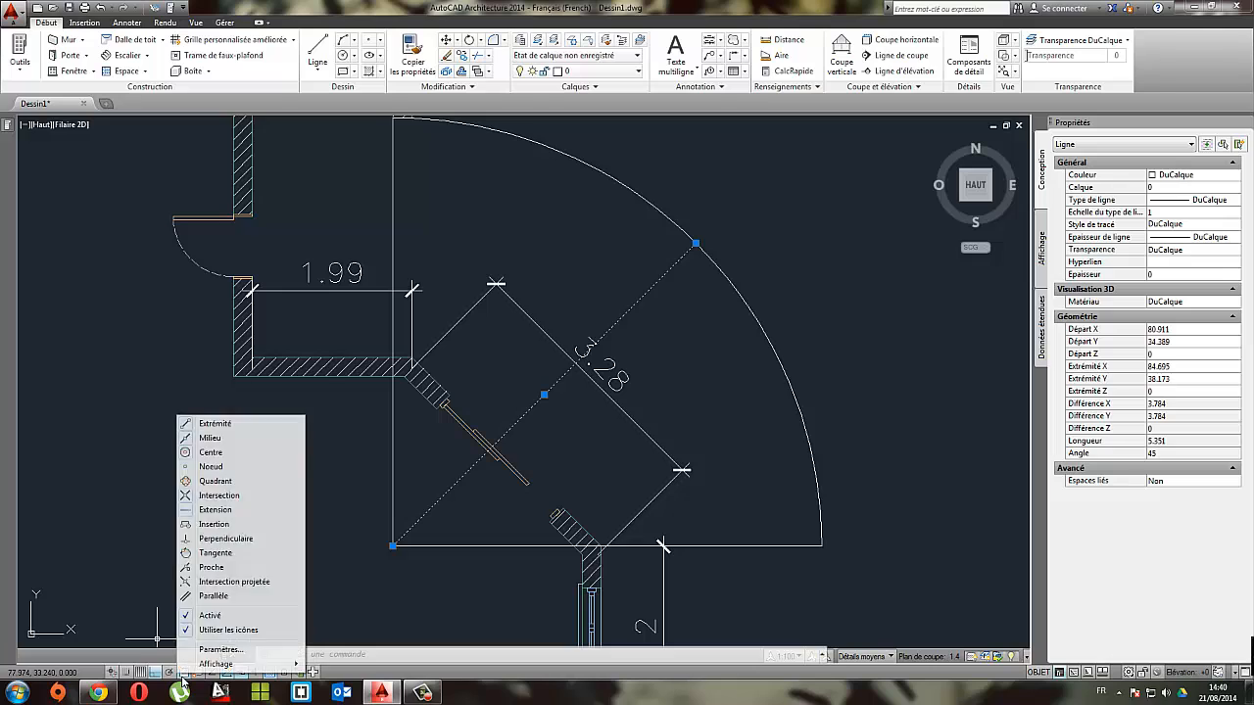
left_click(666, 325)
left_click(666, 325)
middle_click_drag(551, 396, 592, 436)
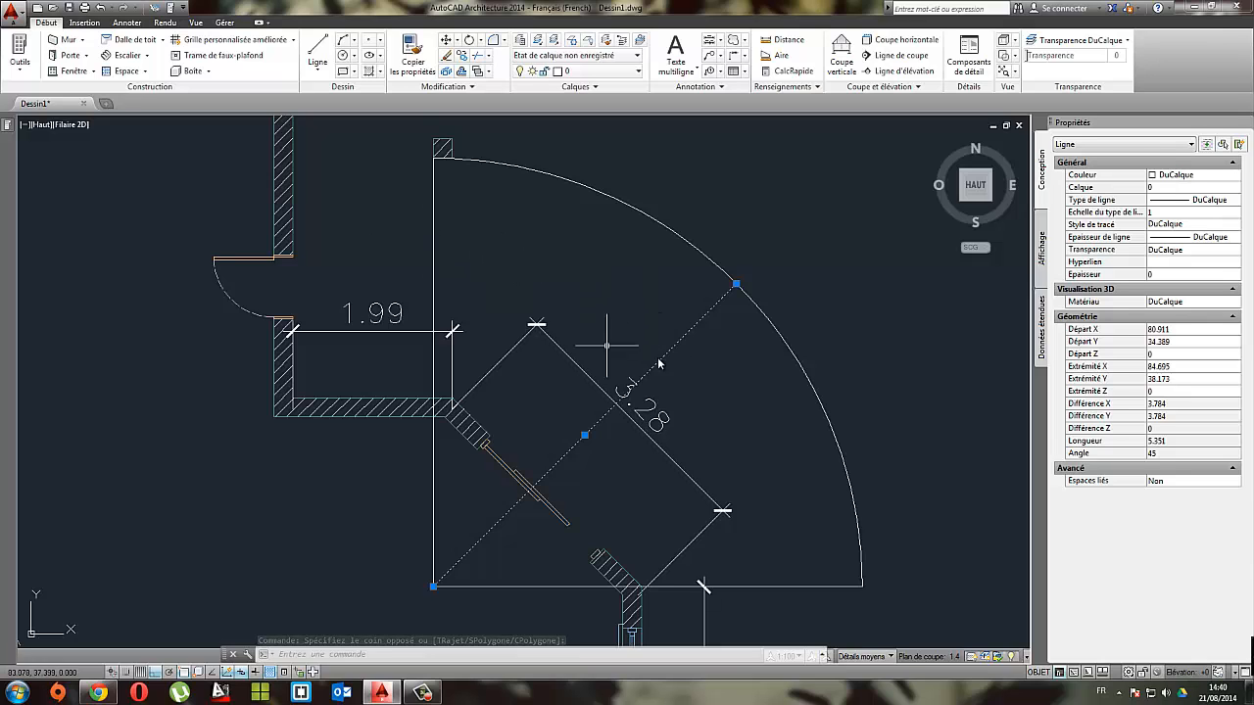
middle_click_drag(658, 363, 584, 316)
left_click(317, 54)
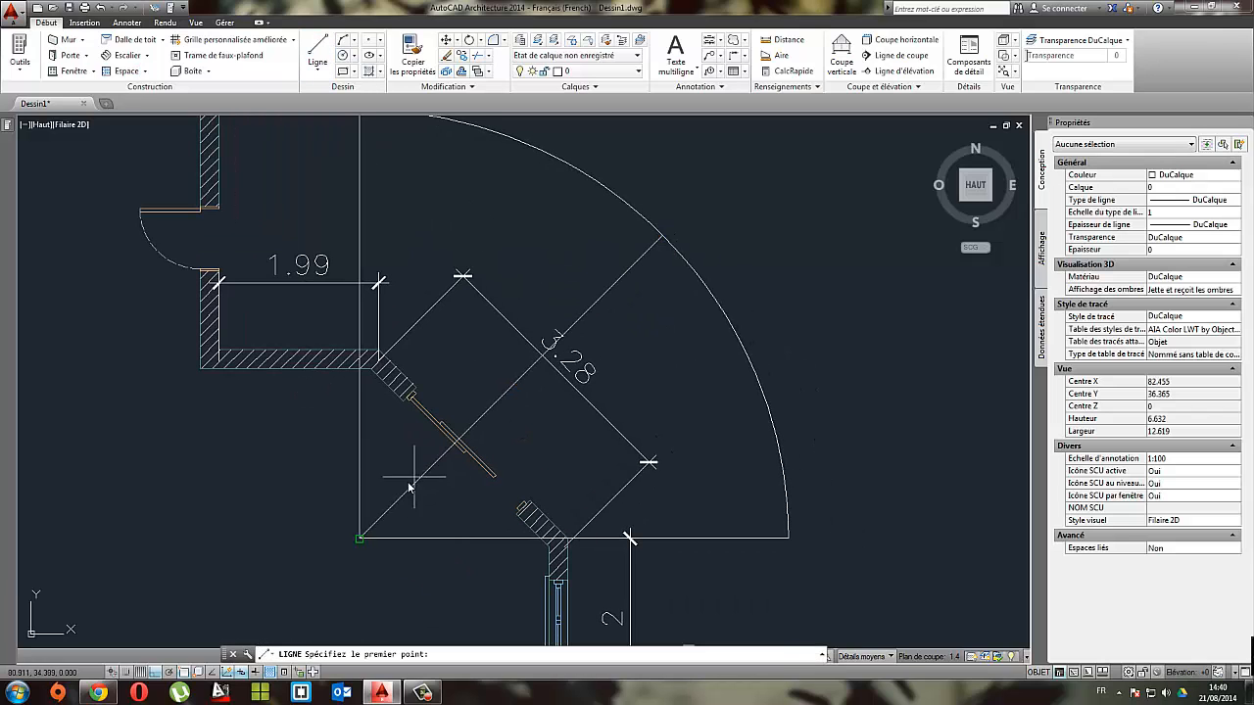
left_click(362, 536)
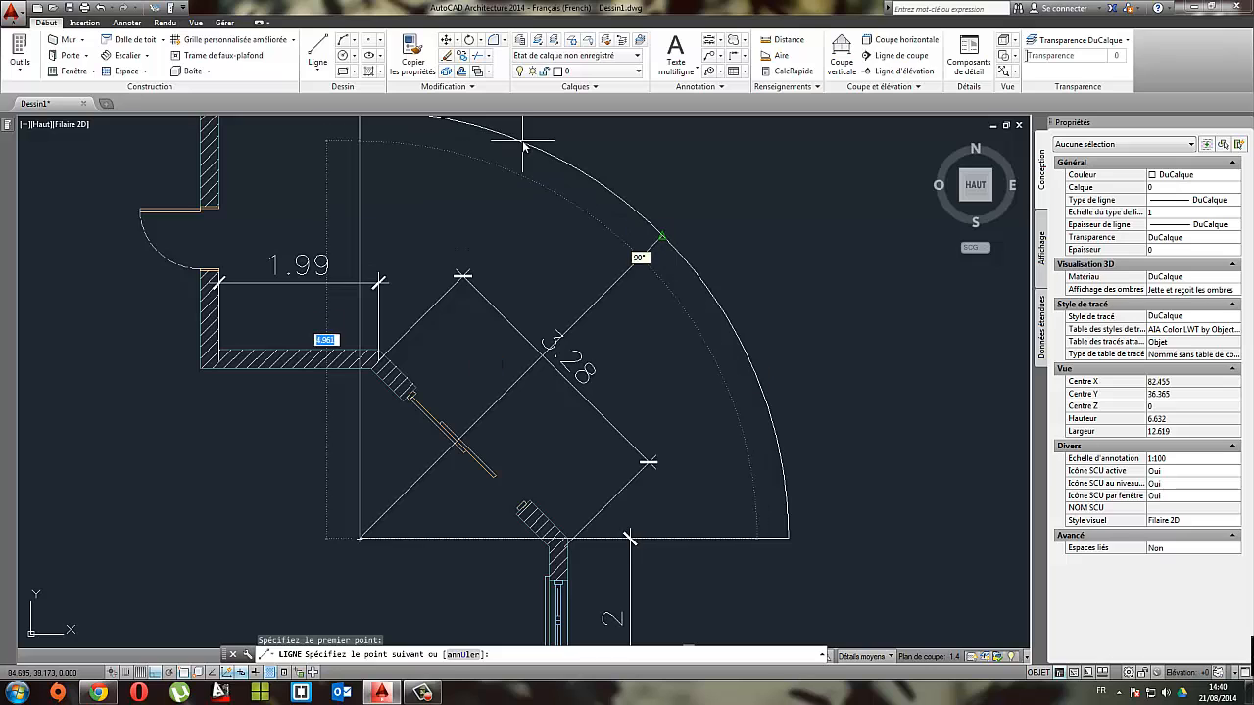
middle_click_drag(497, 159, 575, 245)
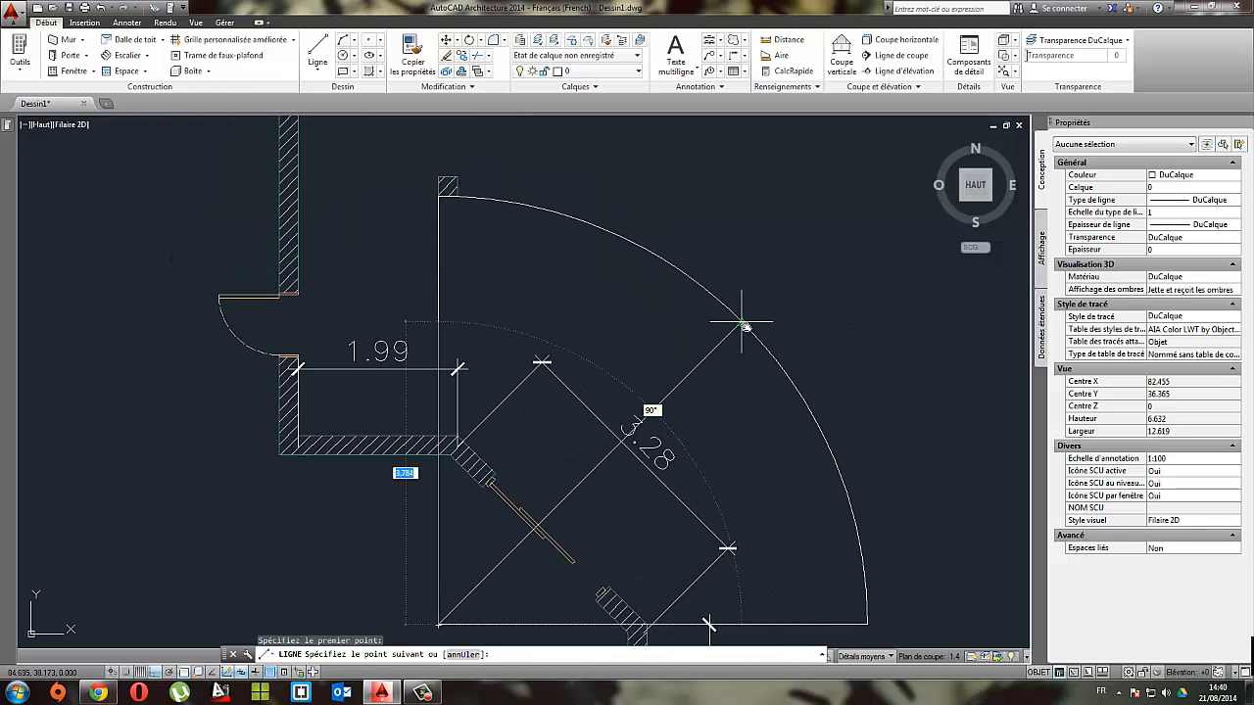
key("Escape")
middle_click_drag(664, 311, 630, 267)
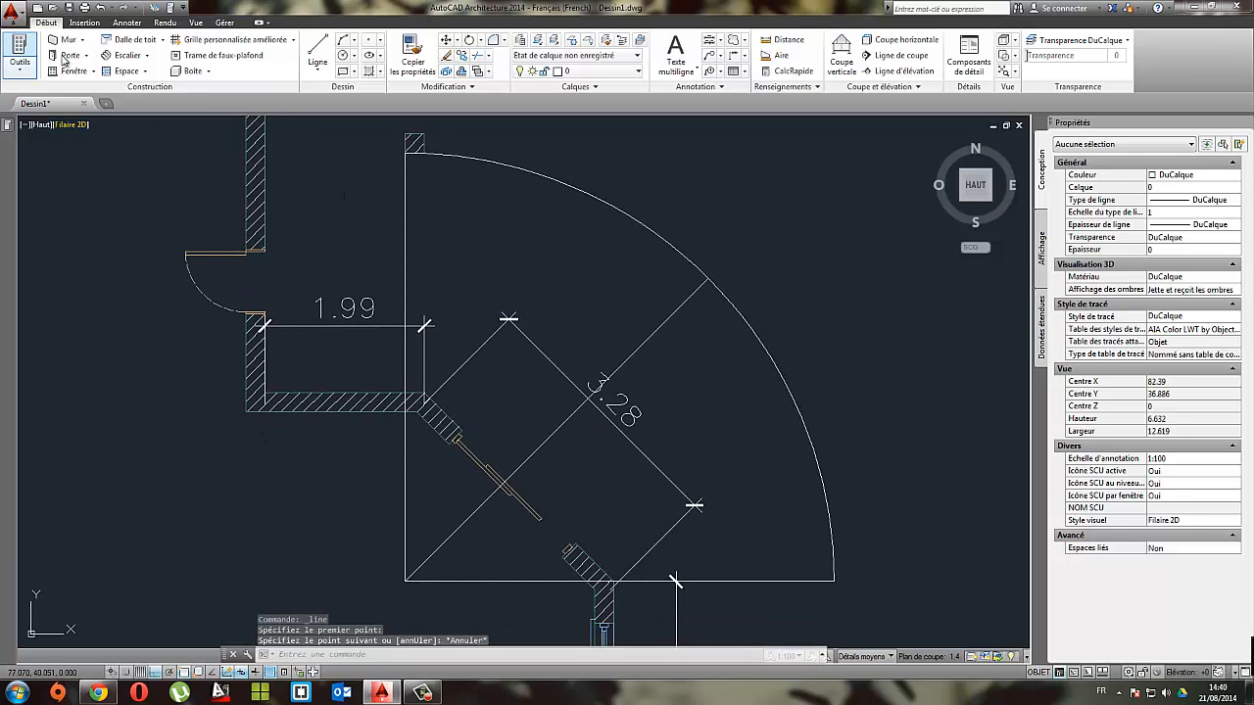
Step: Draw a helper line from the midpoint of the quarter circle's vertical edge to the midpoint of the diagonal line
left_click(317, 54)
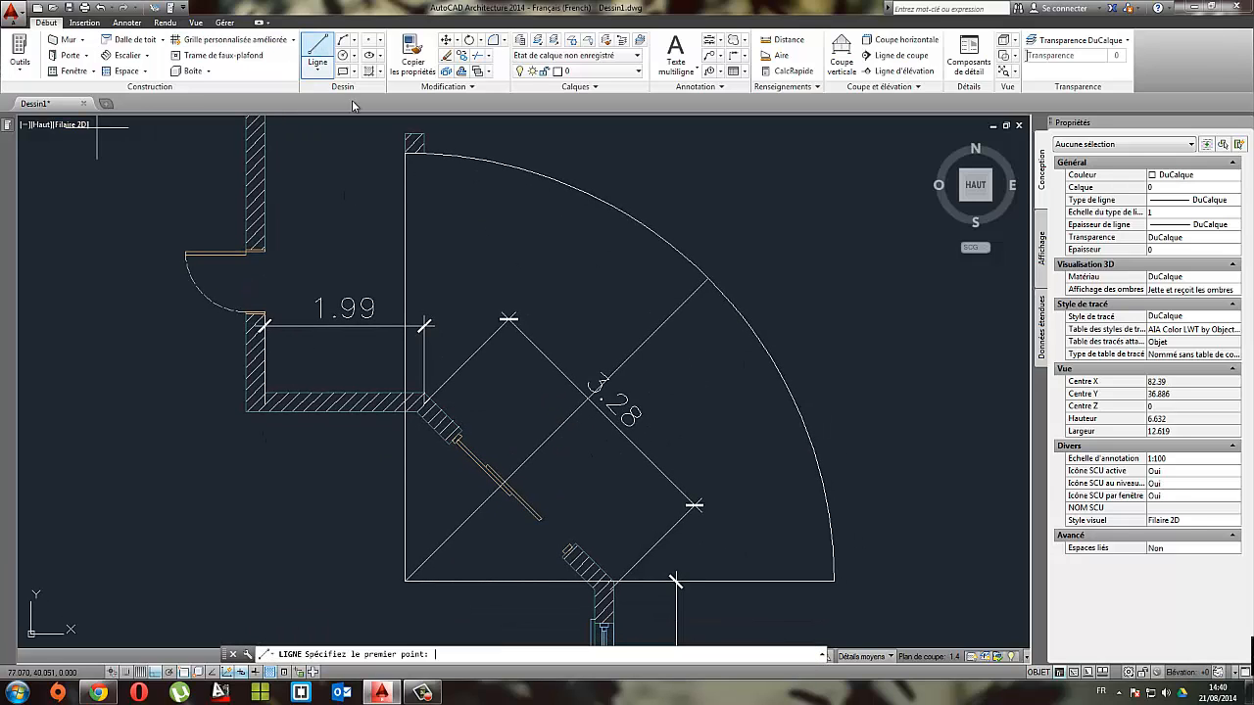
left_click(404, 369)
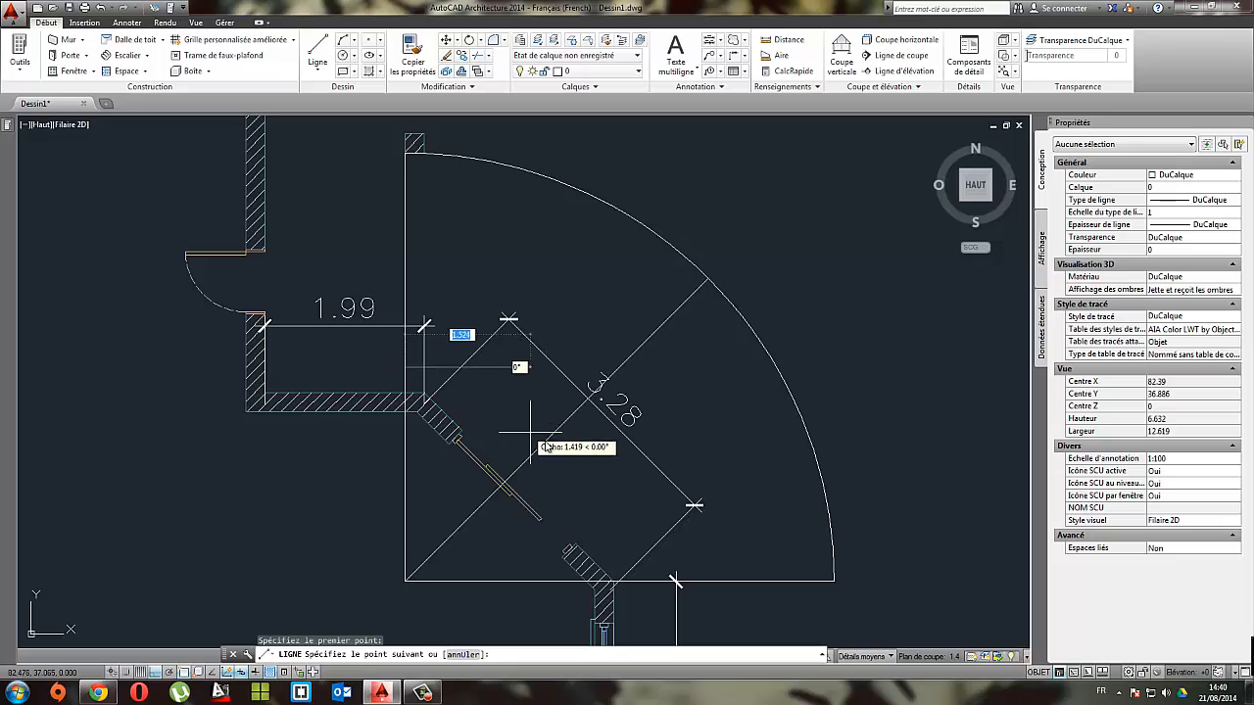
left_click(555, 428)
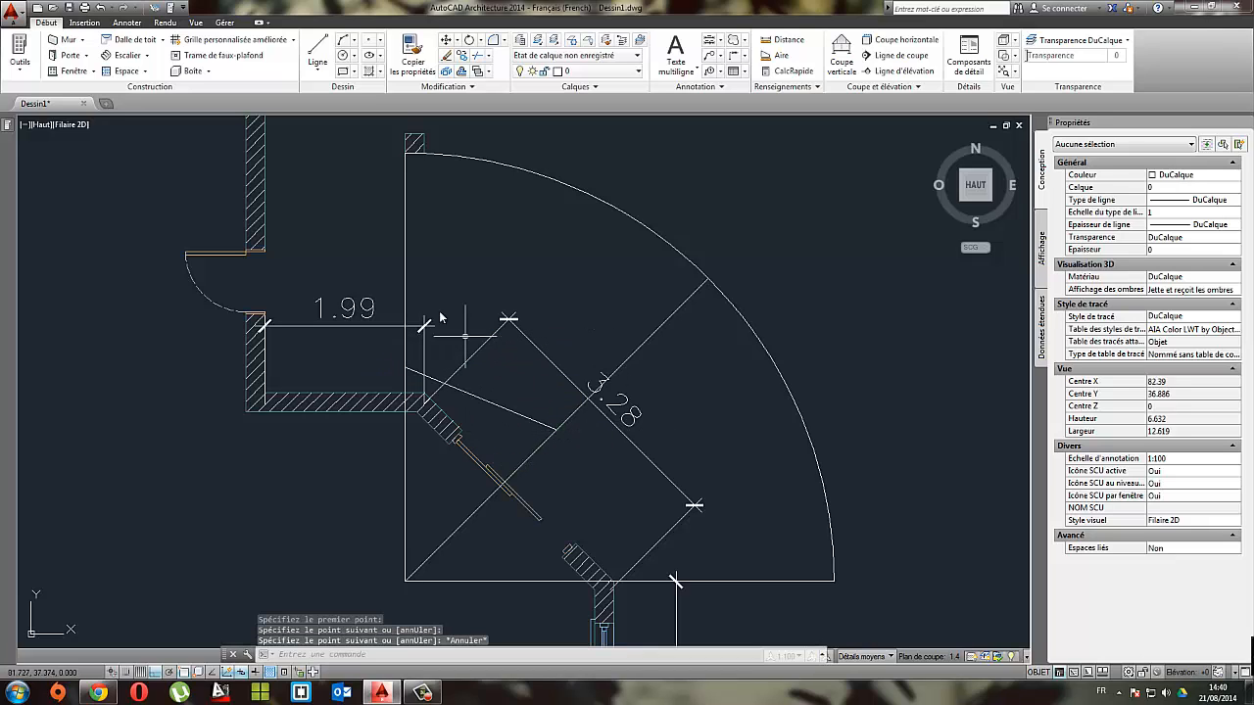
Step: Draw a line from the arc's centre to the midpoint of the helper line, bisecting the upper sector
left_click(317, 54)
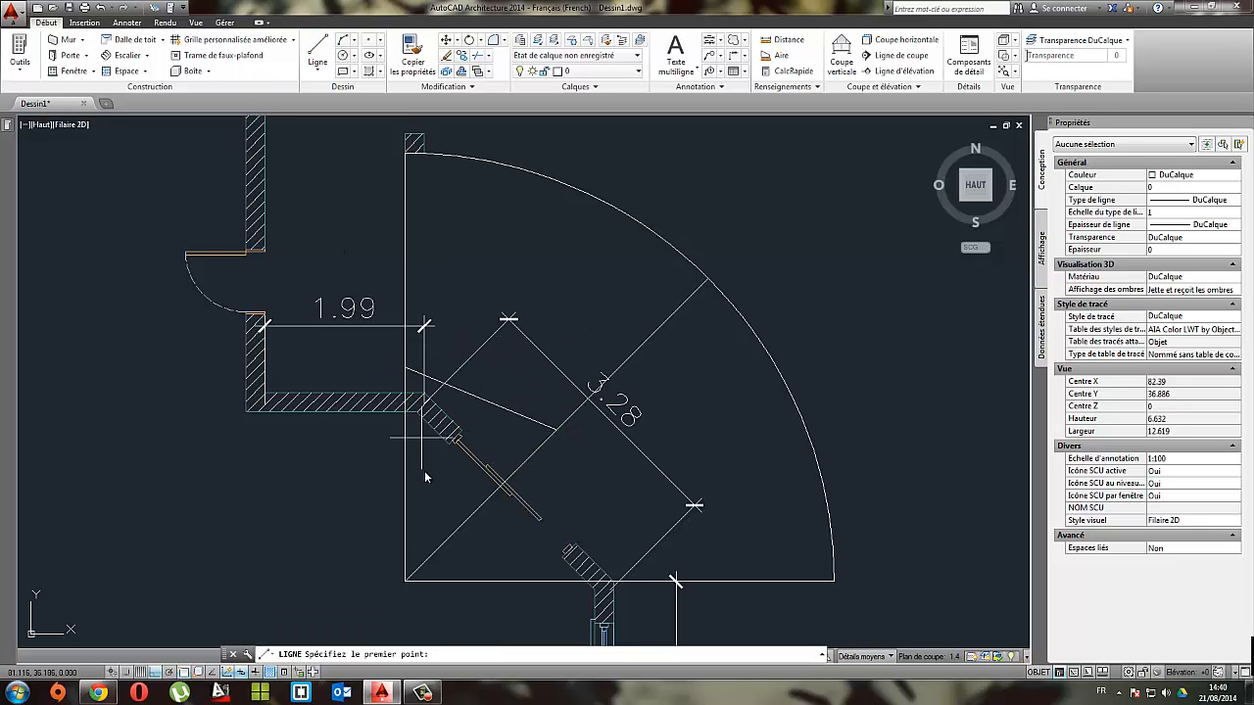
left_click(406, 579)
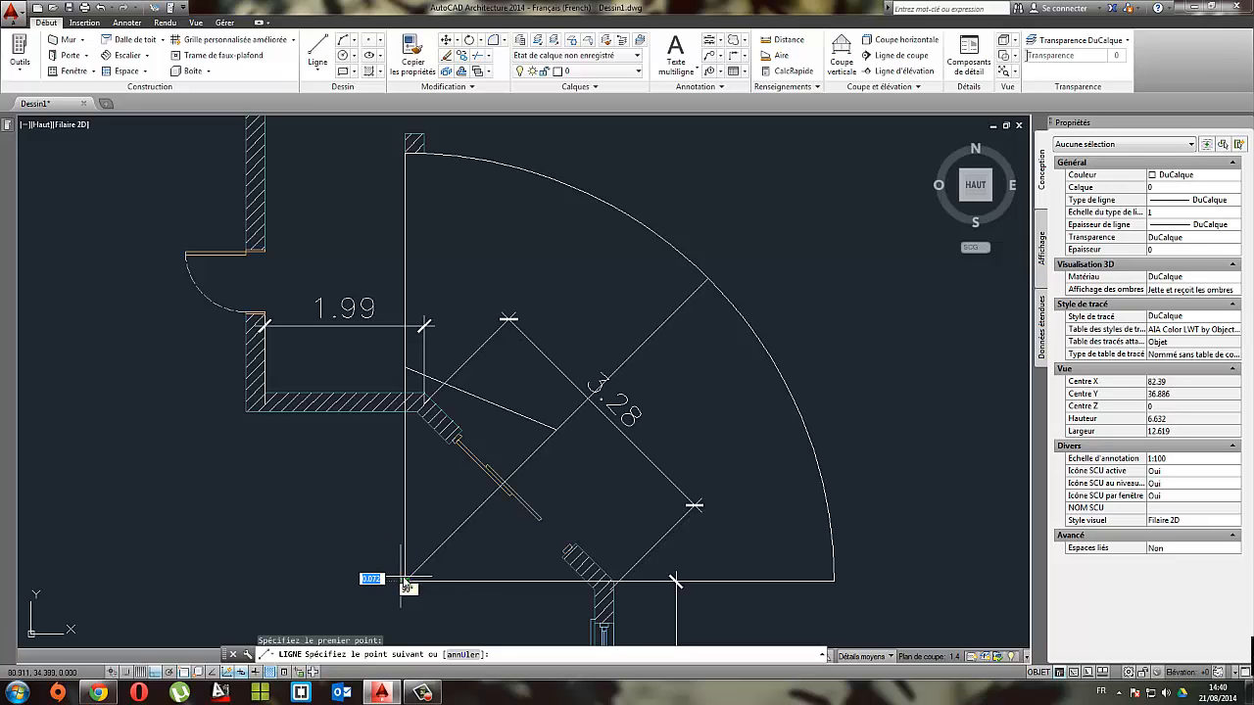
left_click(480, 400)
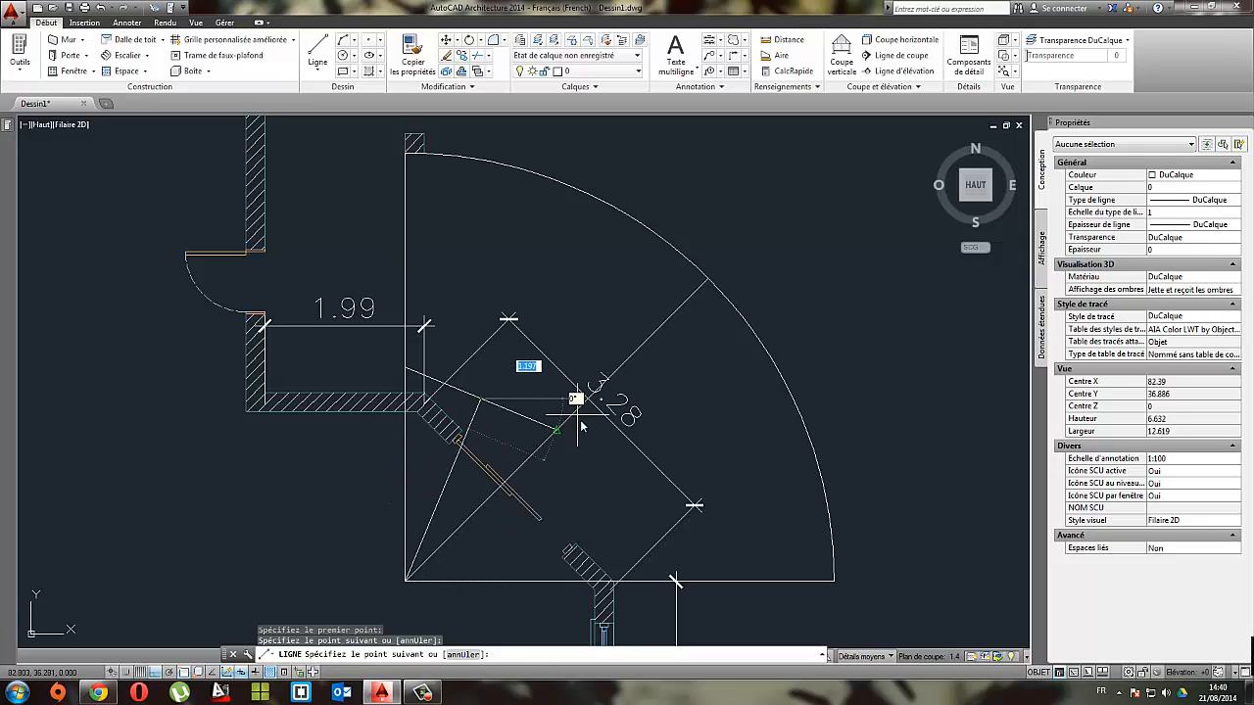
key("Escape")
Step: Extend the upper sector's bisecting line to the terrace arc and erase the short helper line
left_click(492, 440)
left_click(471, 414)
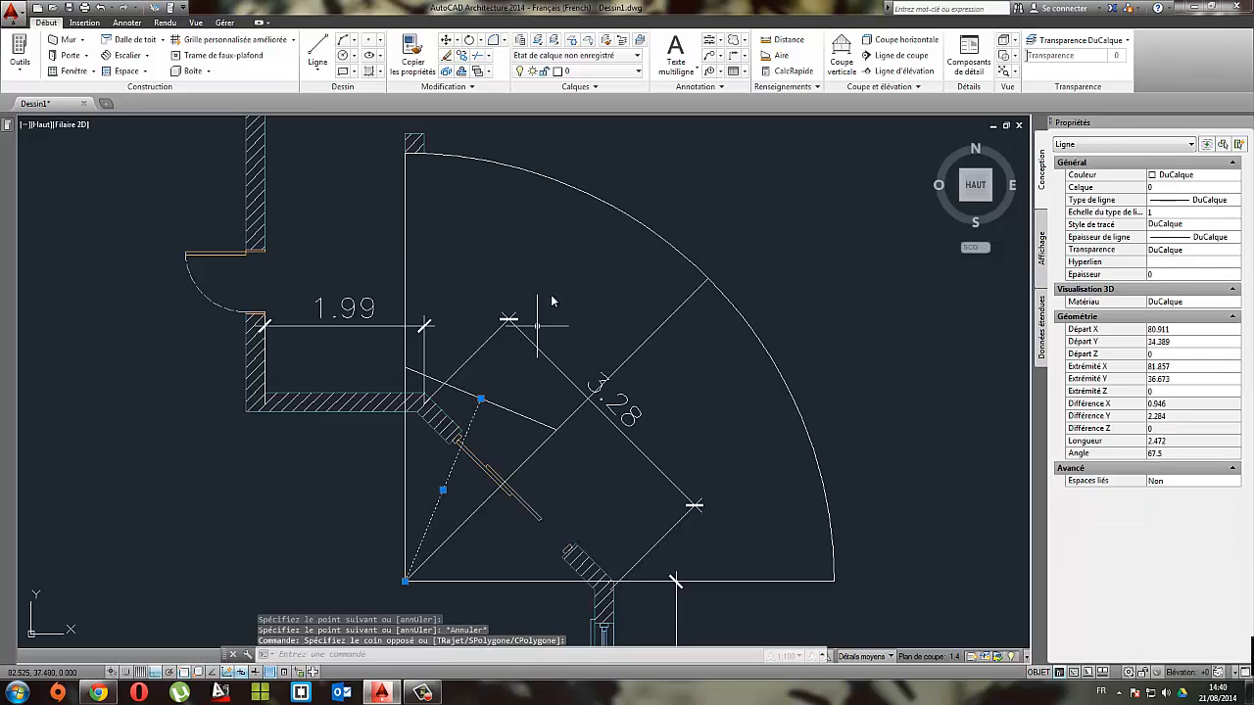
left_click(600, 206)
left_click(556, 177)
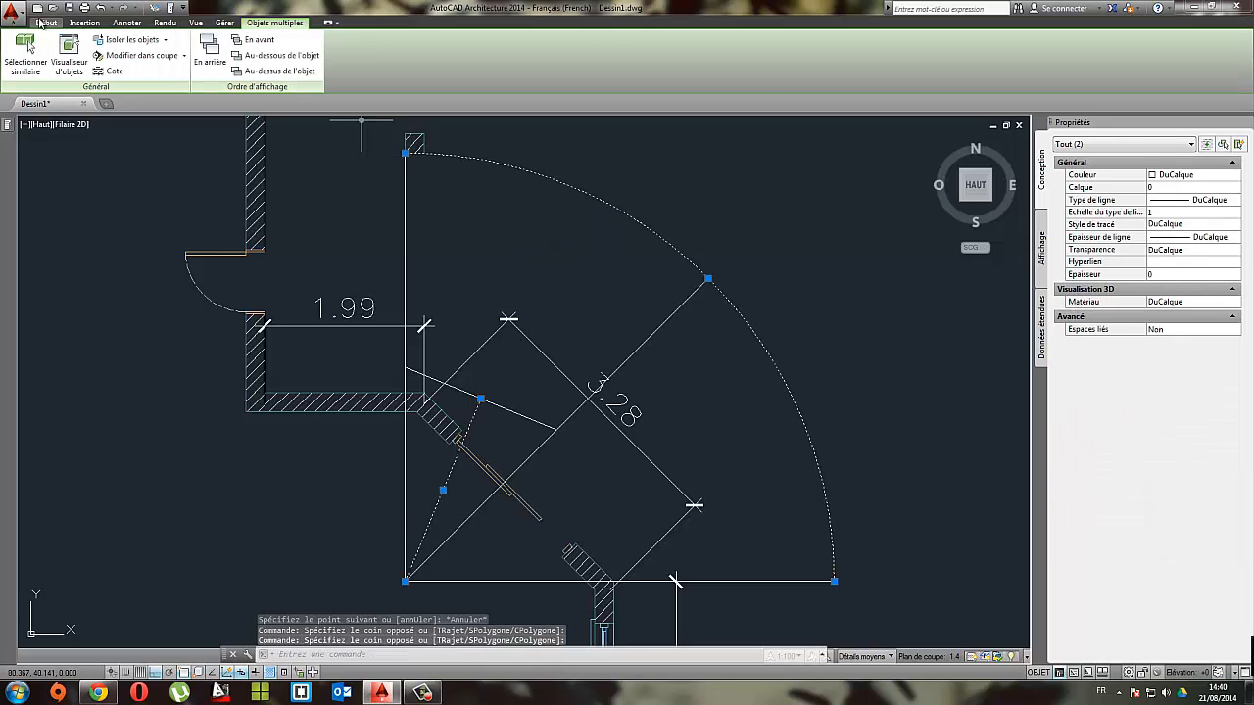
left_click(46, 22)
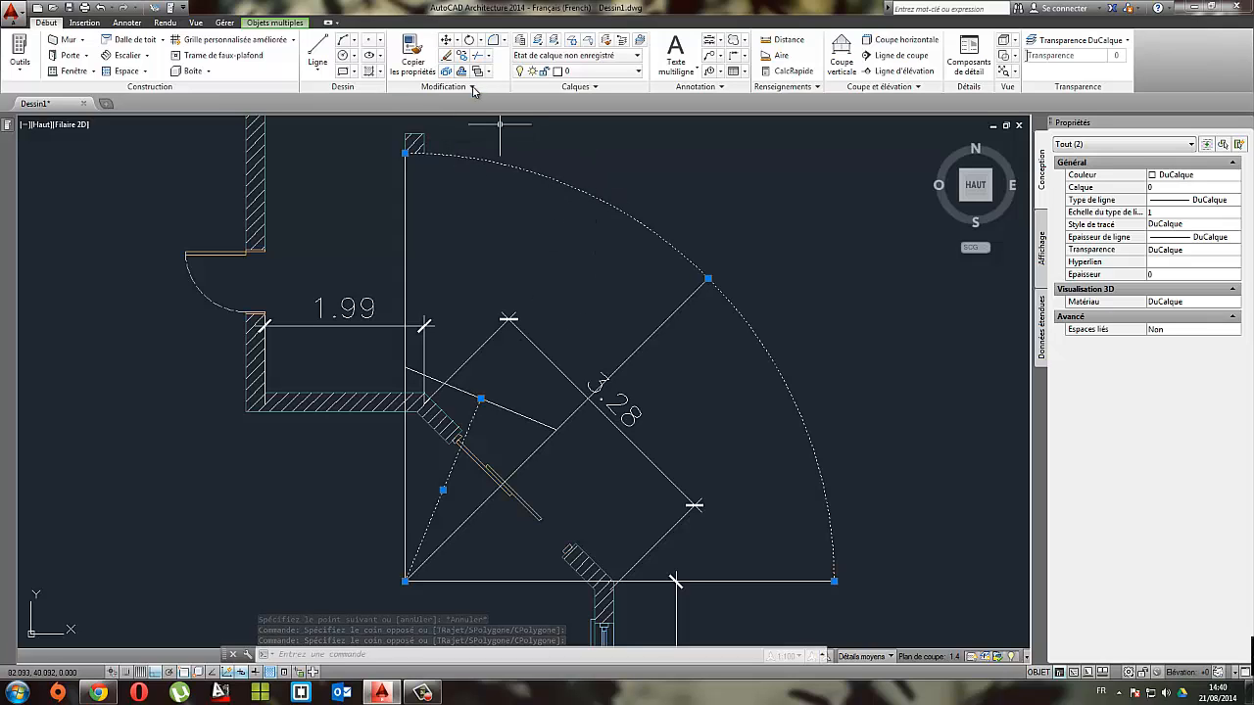
left_click(491, 57)
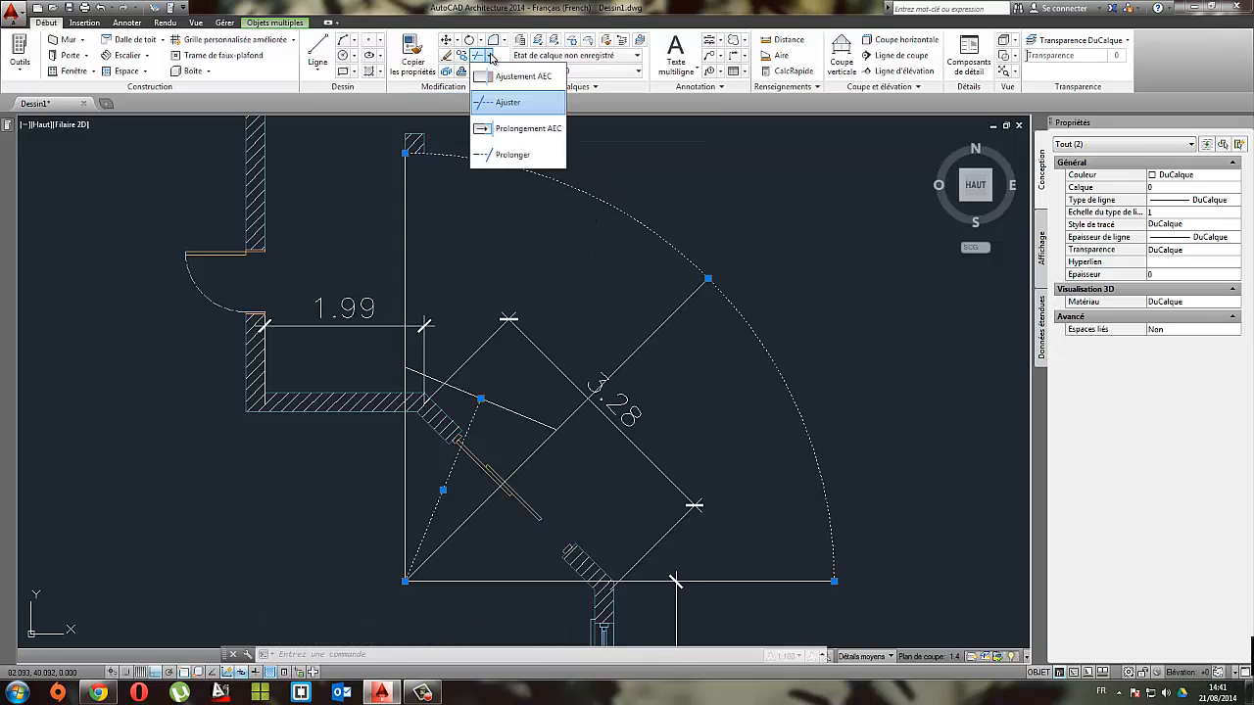
left_click(512, 155)
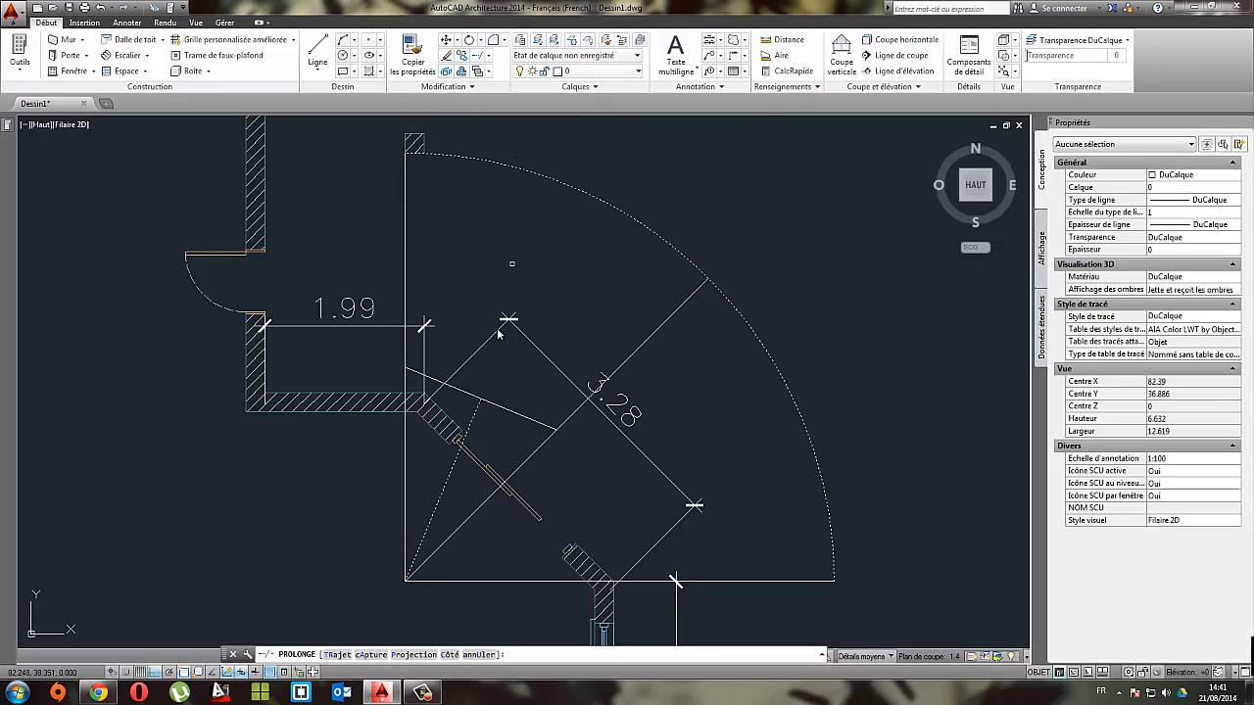
left_click(476, 422)
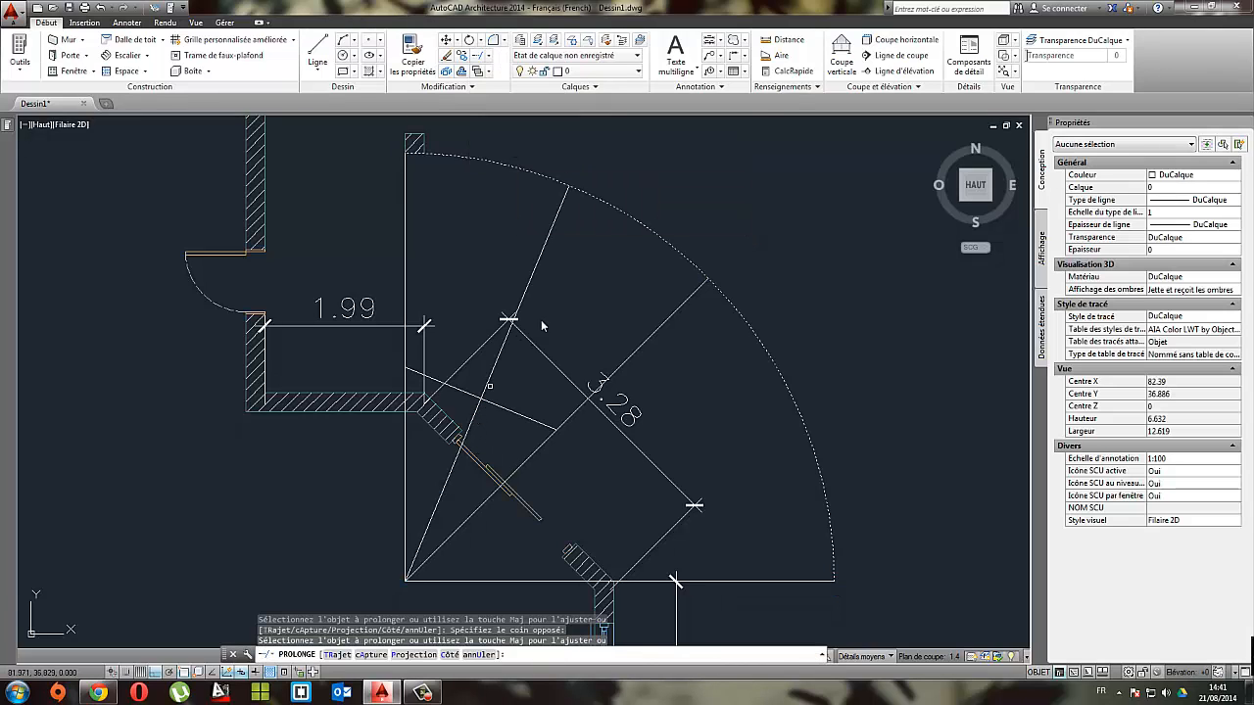
key("Escape")
left_click(519, 413)
key("Delete")
Step: Mirror the upper sector's bisecting line about the 45° diagonal from the arc to its centre, keeping the source line
left_click(586, 267)
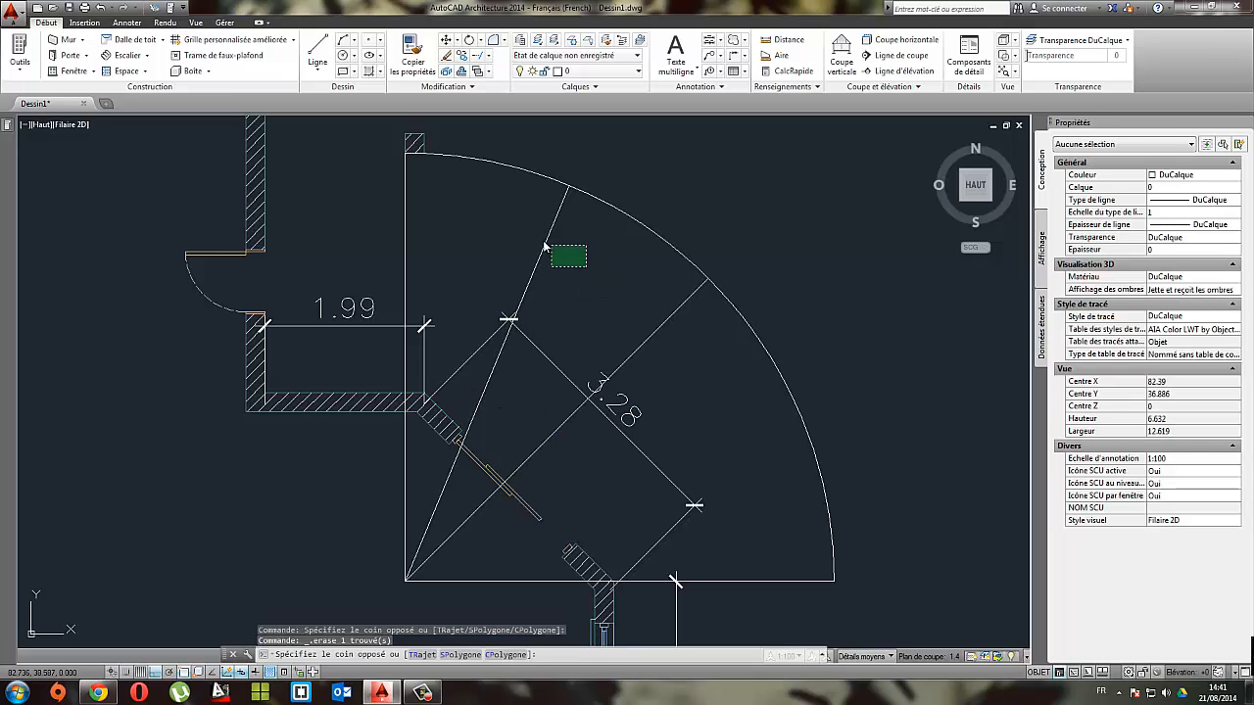
left_click(544, 246)
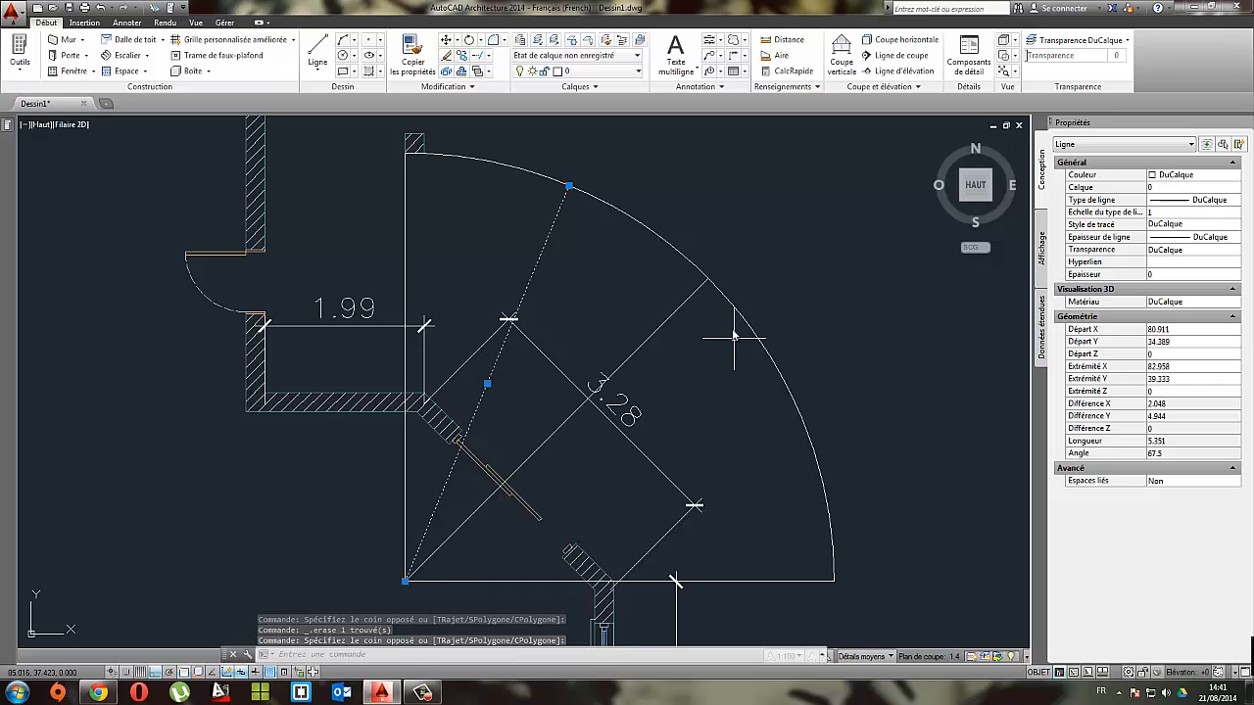
left_click(460, 88)
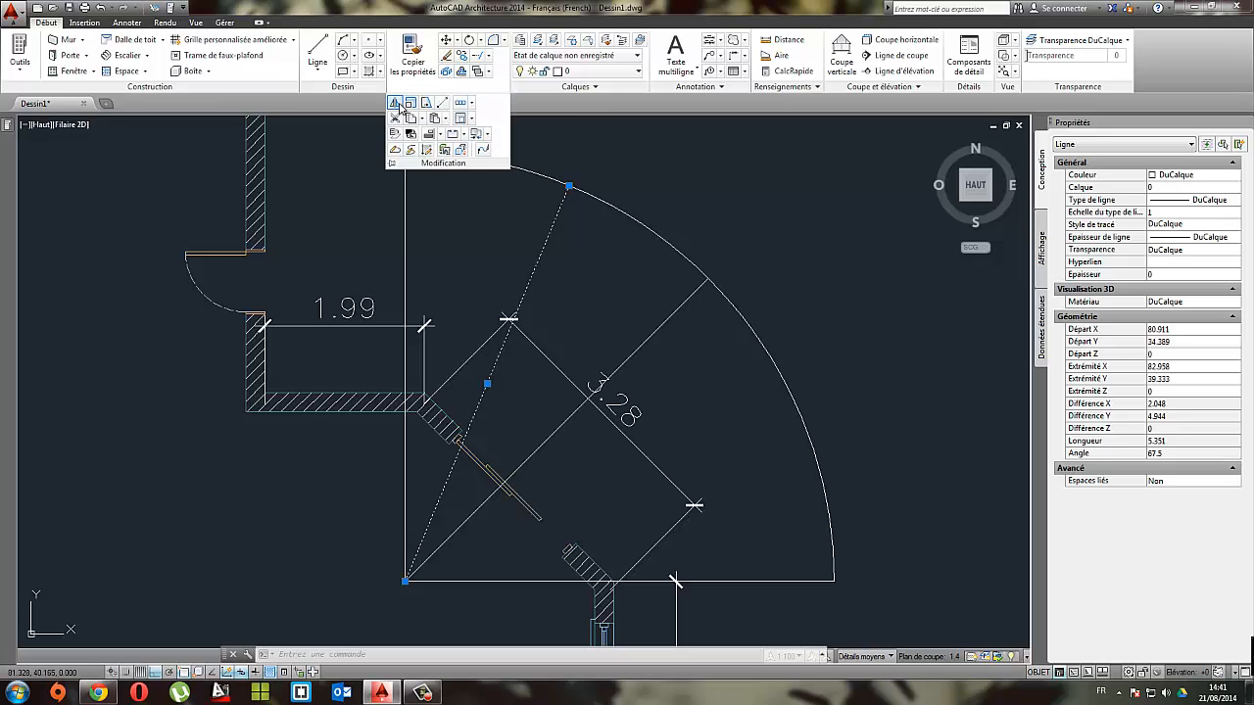
left_click(395, 105)
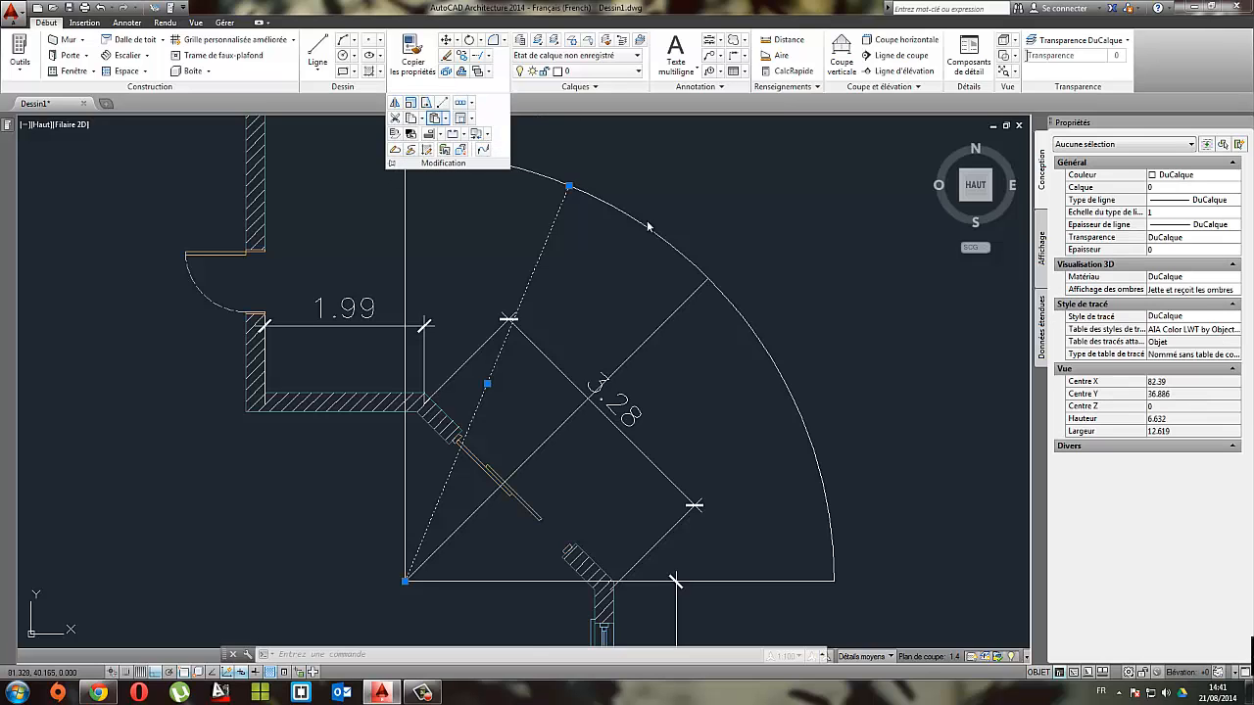
left_click(709, 282)
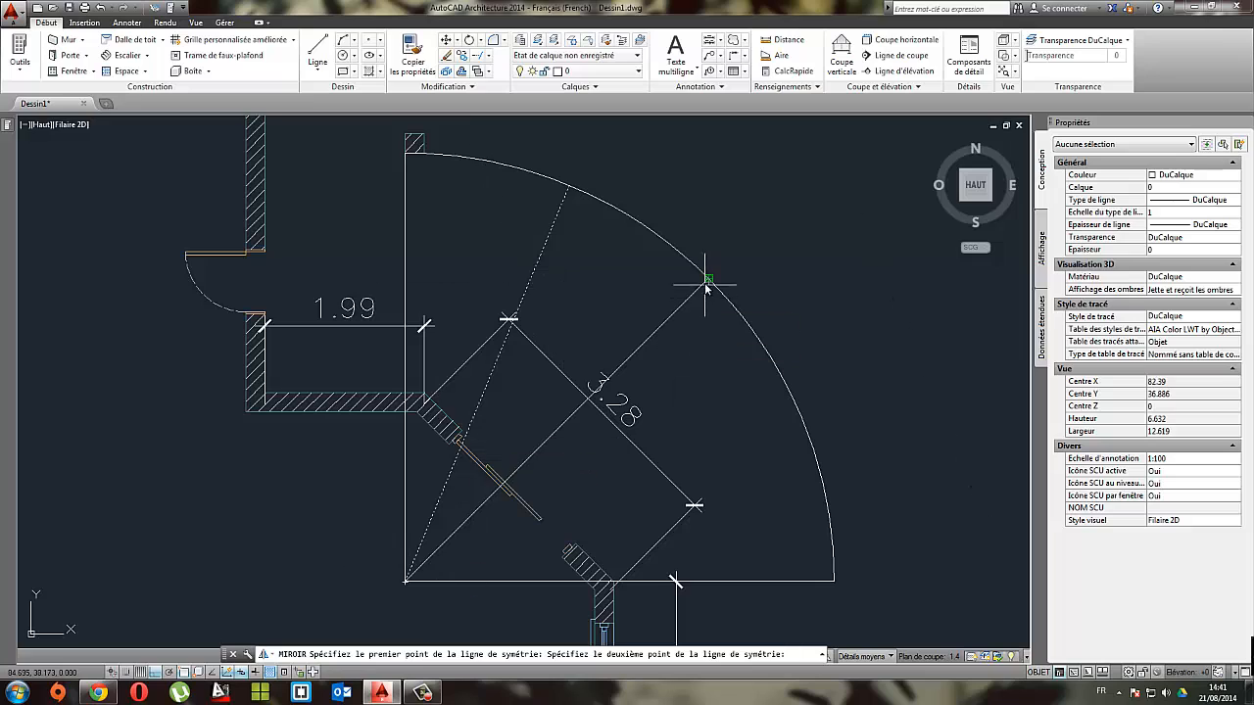
left_click(411, 582)
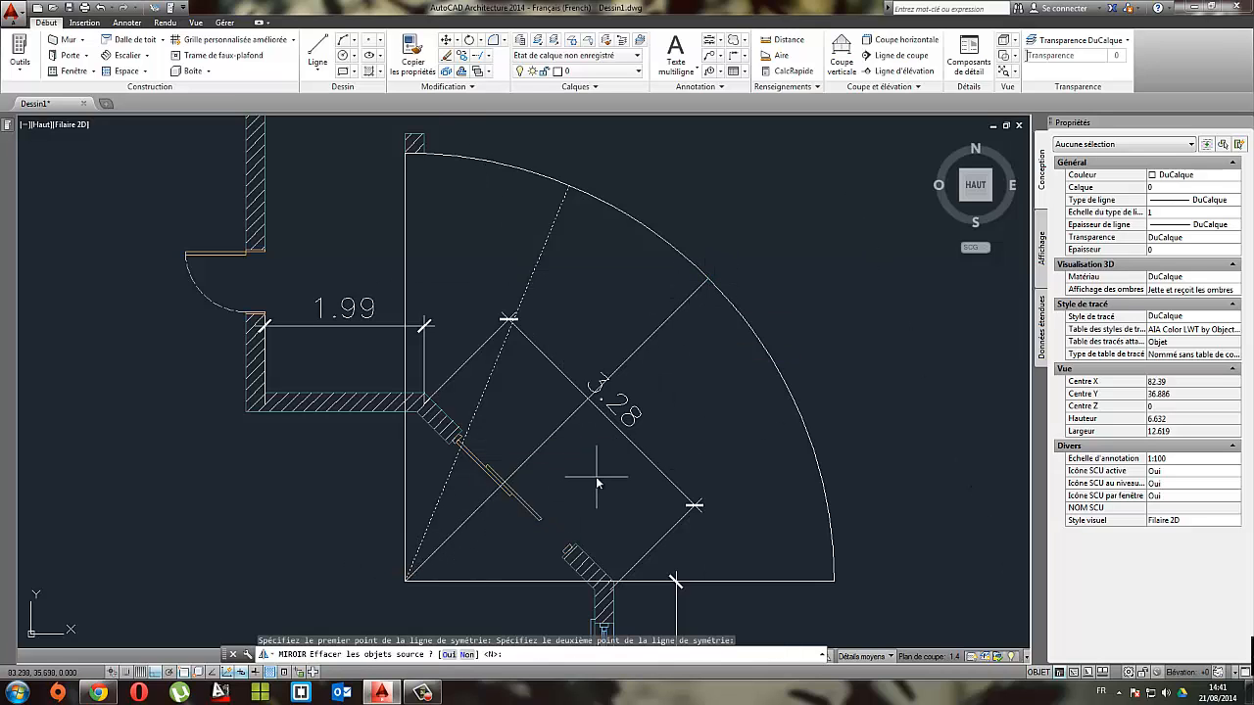
key("Return")
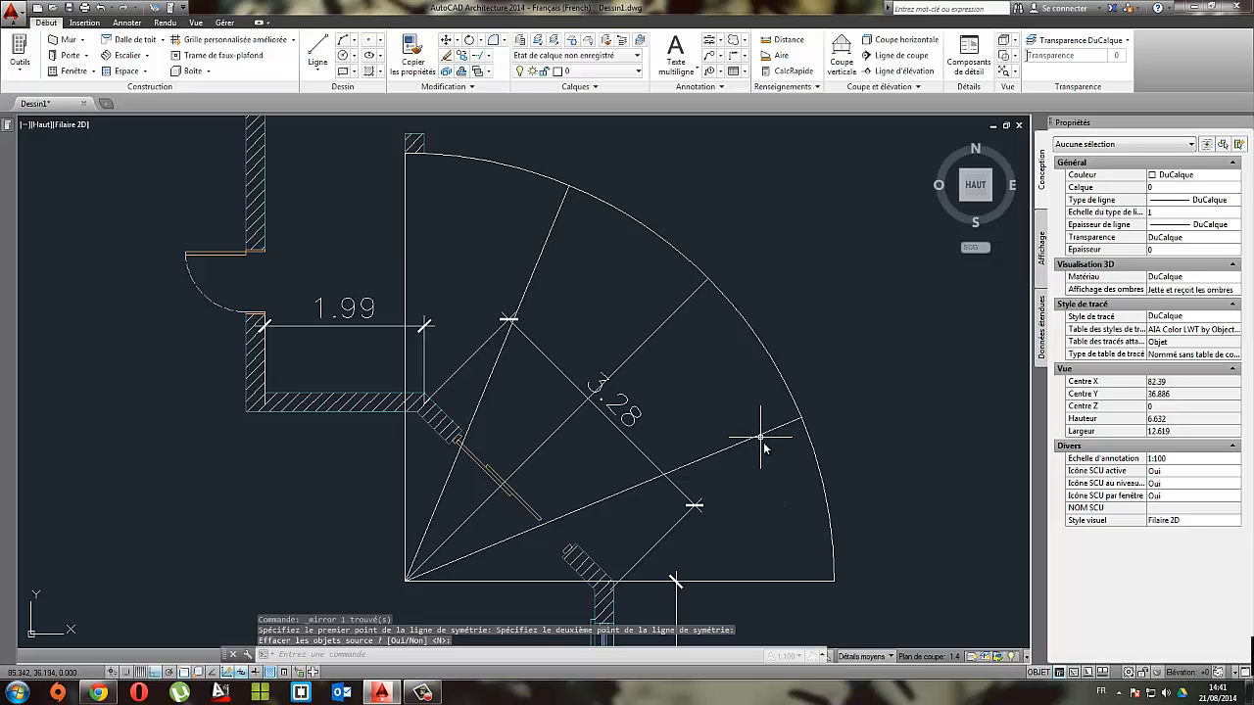
Step: Copy the post at the arc's upper end by its base midpoint to each radial line's arc intersection and the arc's lower end
middle_click_drag(544, 228, 606, 277)
left_click(474, 188)
left_click(514, 199)
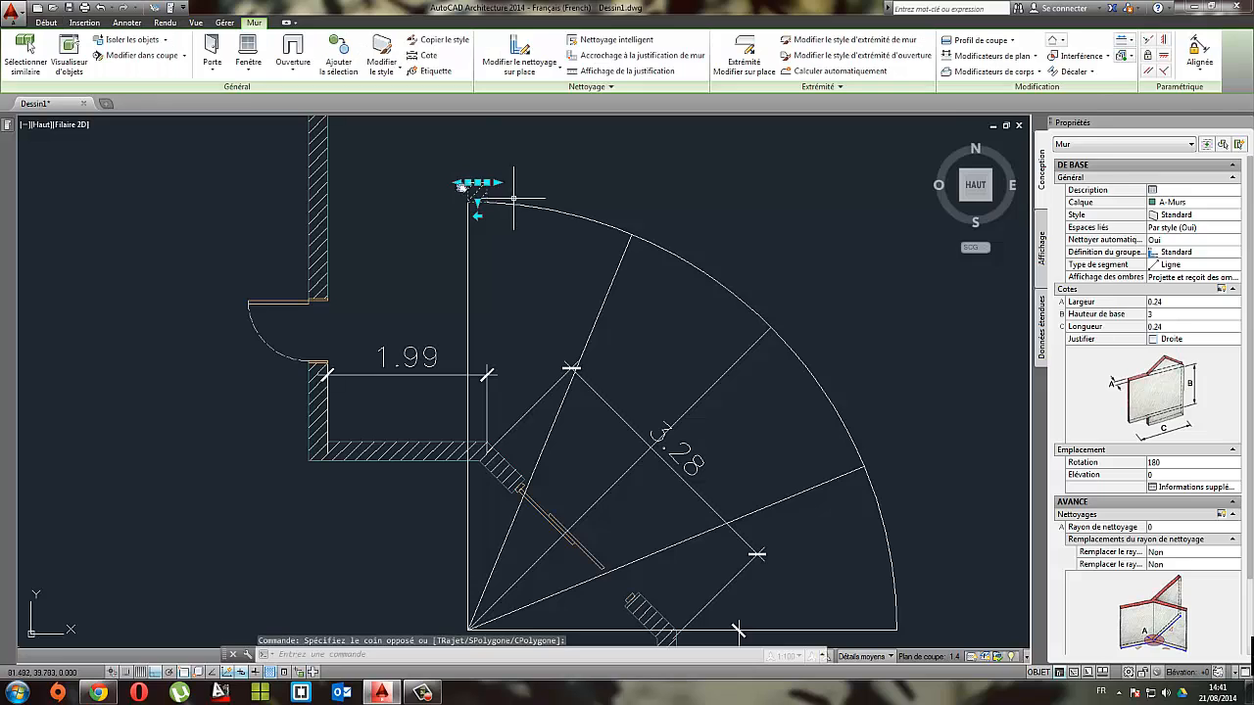
left_click(44, 23)
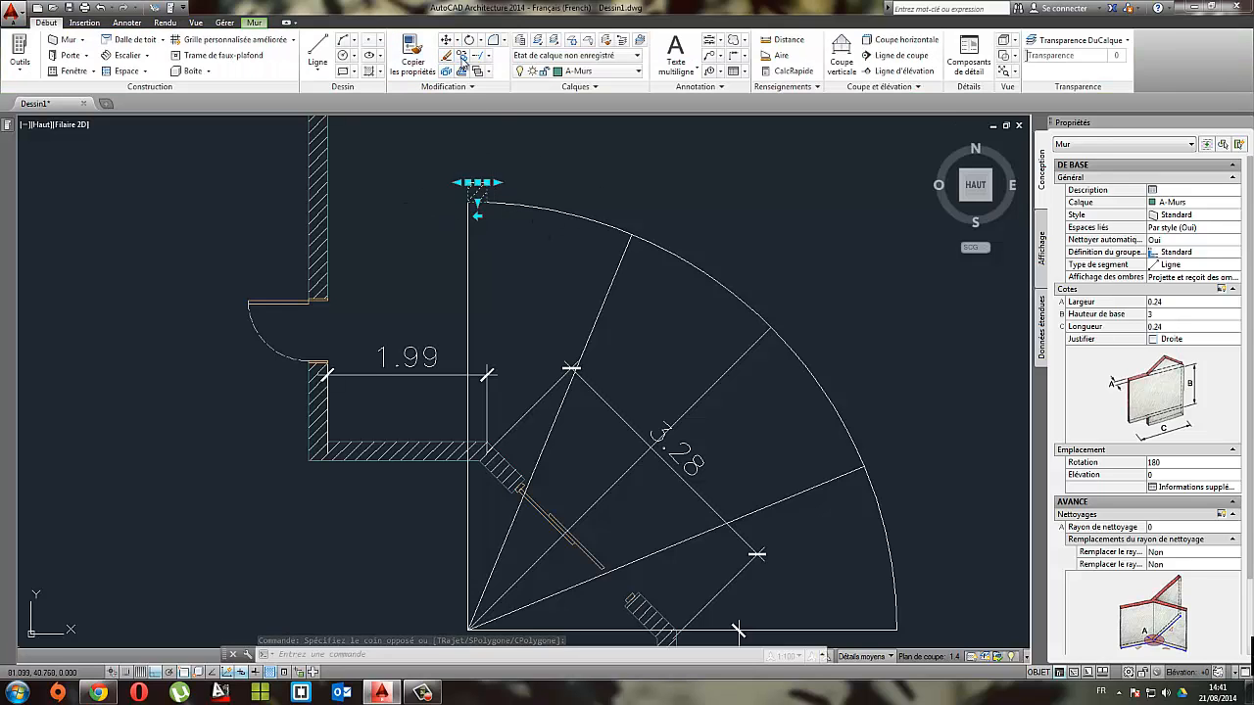
left_click(463, 57)
left_click(477, 203)
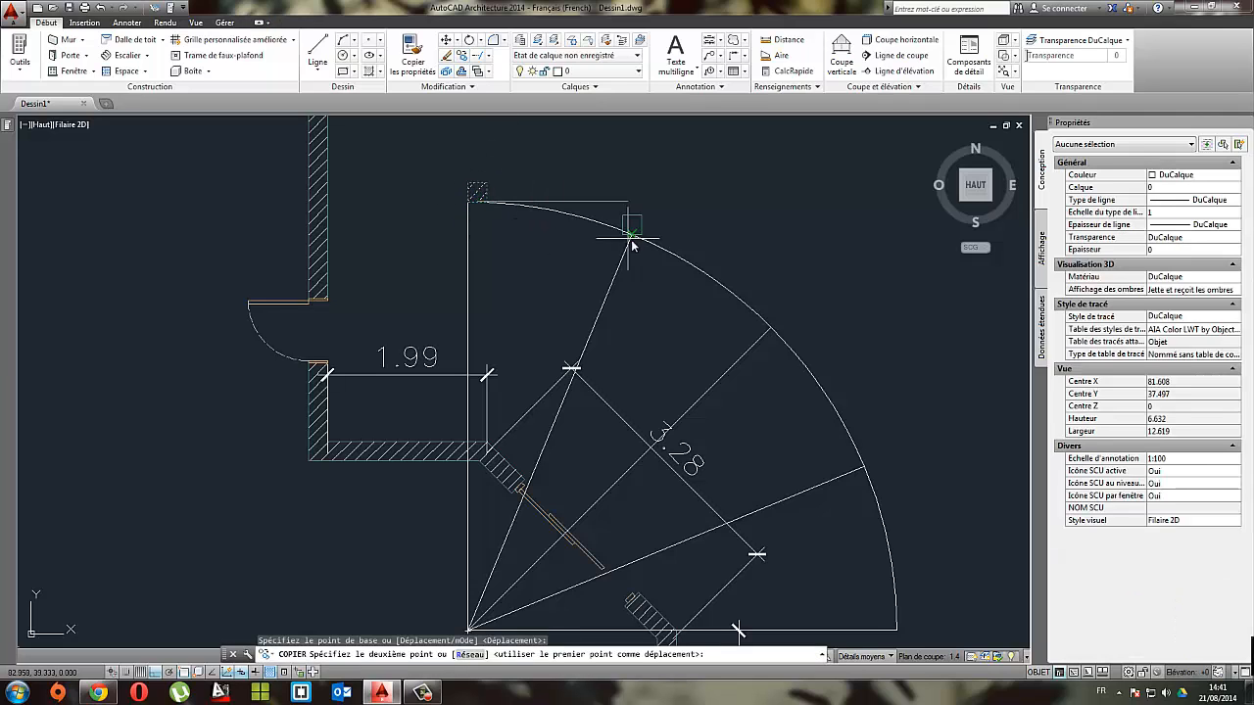
left_click(771, 332)
mouse_move(771, 332)
middle_mouse_down()
mouse_move(607, 255)
mouse_move(566, 214)
middle_mouse_up()
left_click(661, 341)
left_click(693, 511)
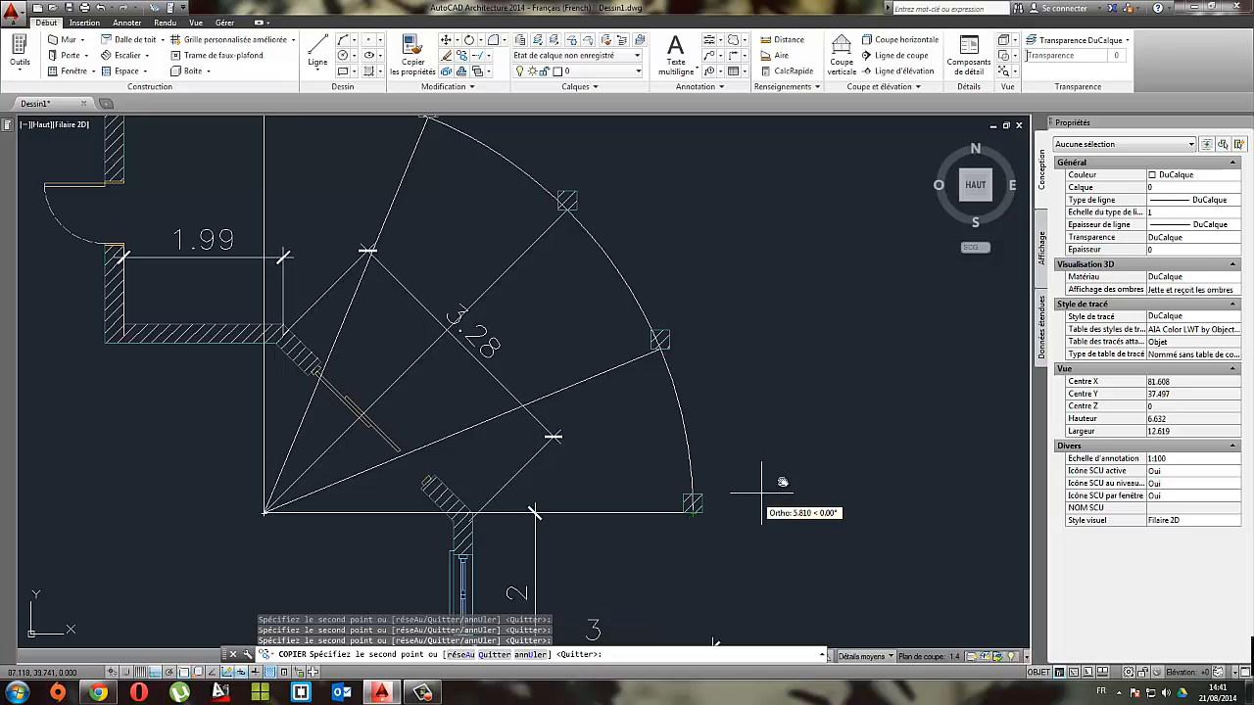
middle_click_drag(756, 512, 650, 353)
key("Escape")
Step: Move the post at the arc's lower end so its upper-left corner sits on the arc's endpoint
scroll(605, 392, "up", 3)
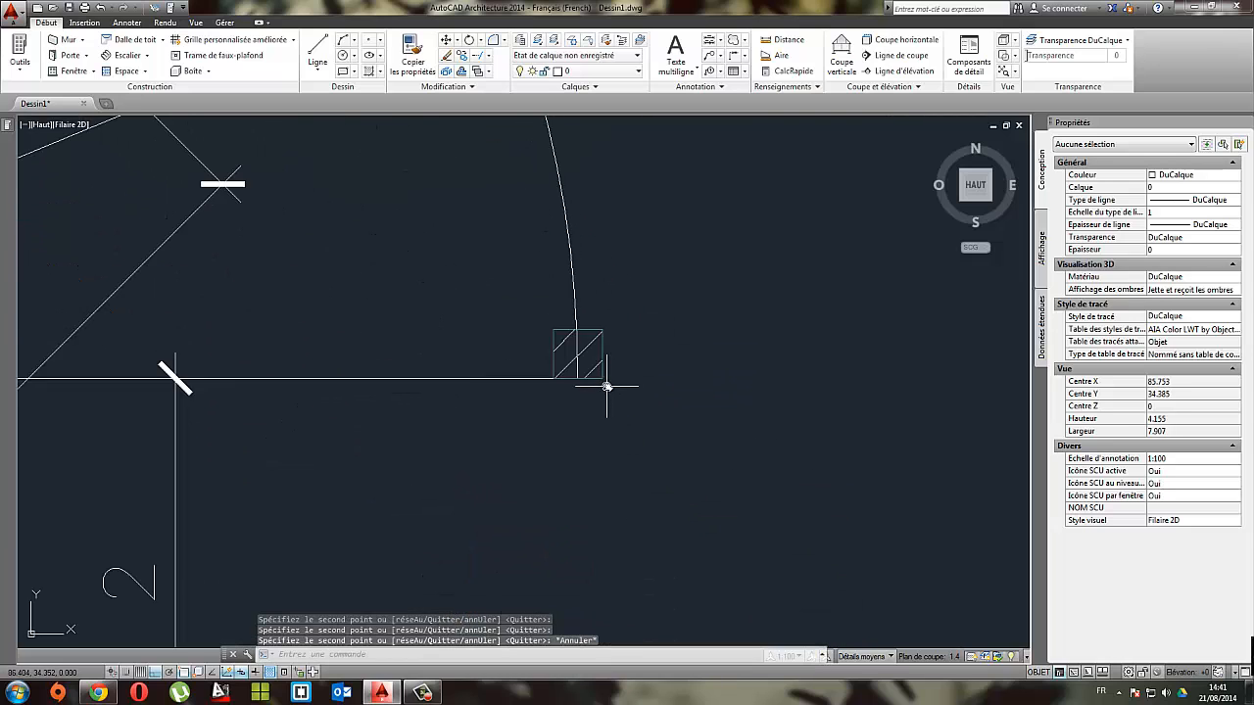
scroll(603, 386, "down", 3)
scroll(604, 378, "up", 2)
left_click(604, 362)
left_click(605, 359)
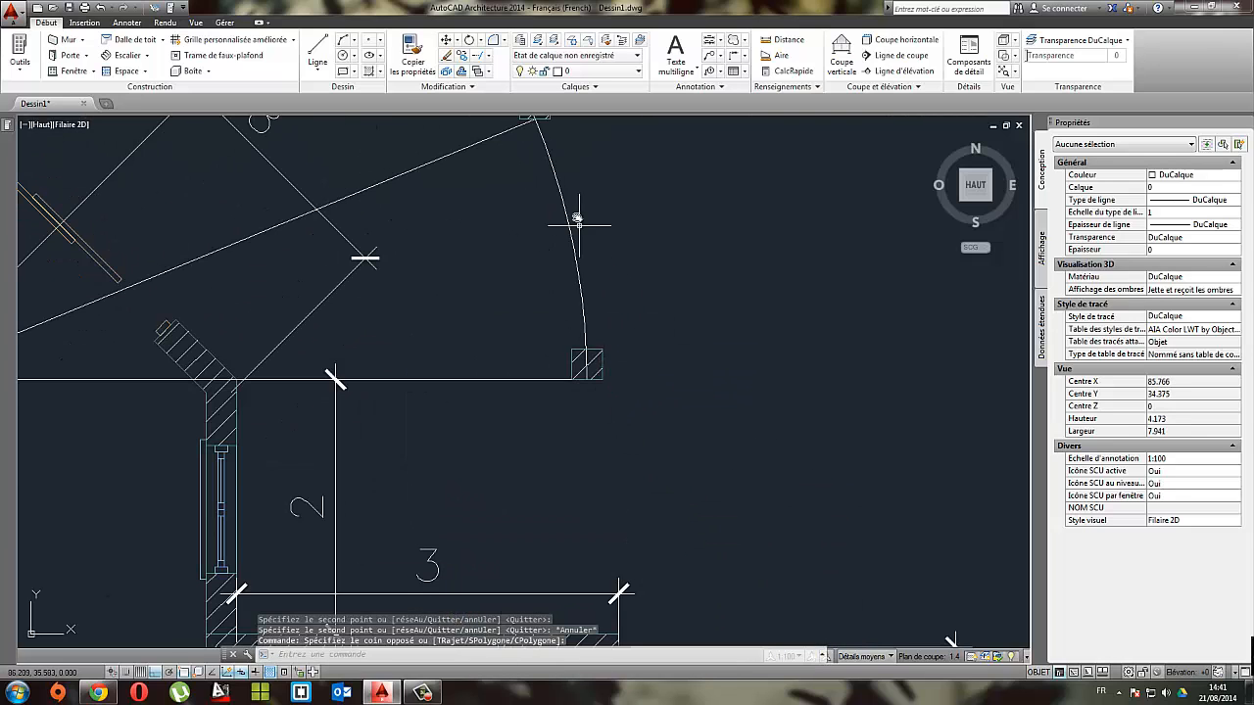
mouse_move(579, 225)
middle_mouse_down()
mouse_move(597, 333)
mouse_move(594, 231)
middle_mouse_up()
left_click(612, 371)
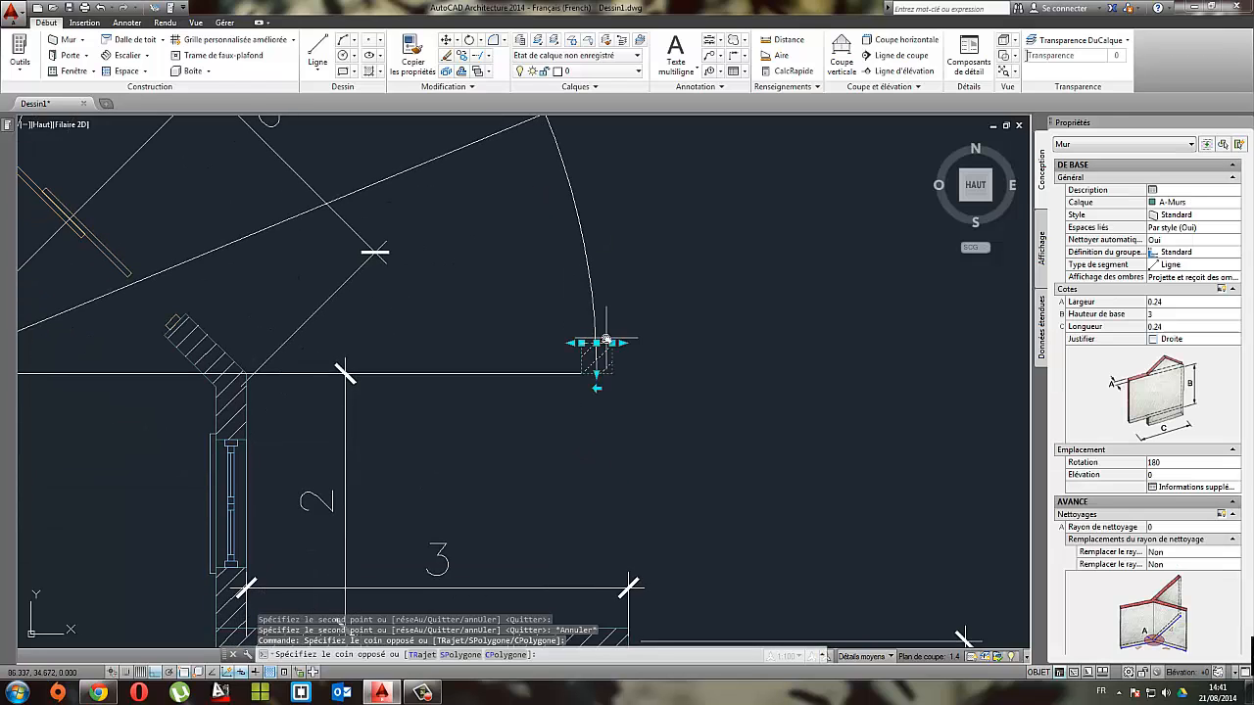
left_click(46, 22)
left_click(448, 41)
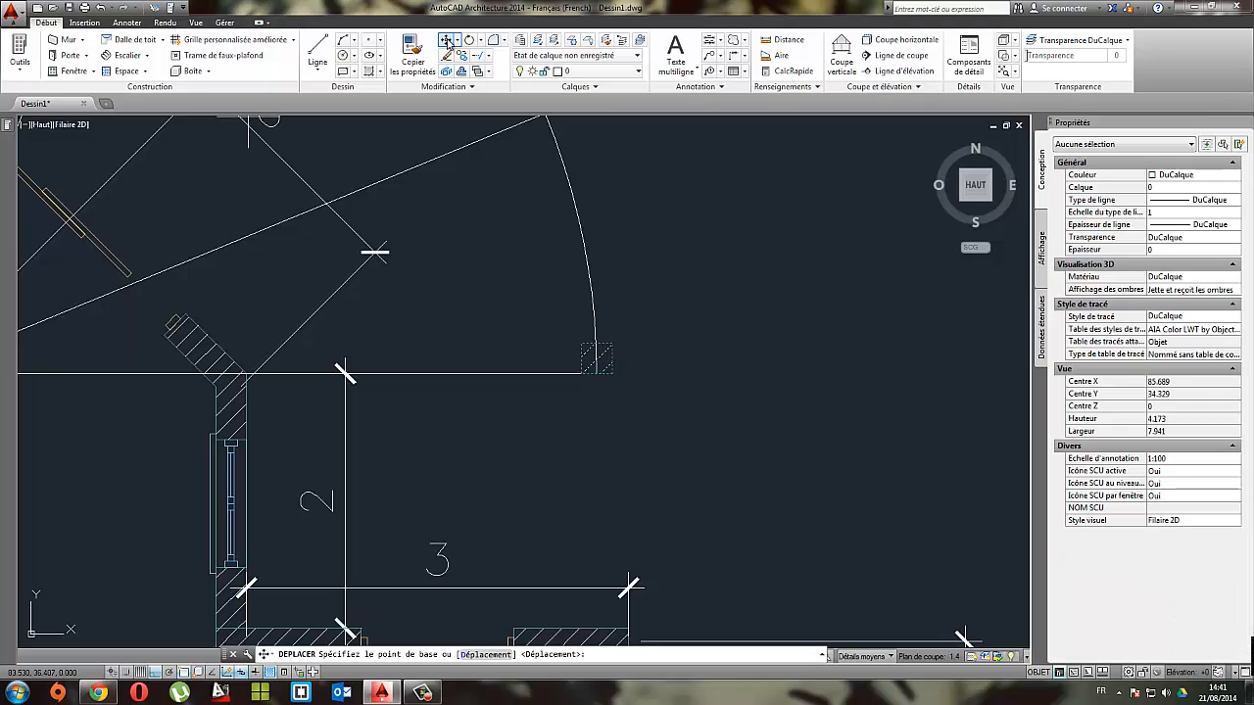
left_click(582, 345)
scroll(691, 443, "down", 2)
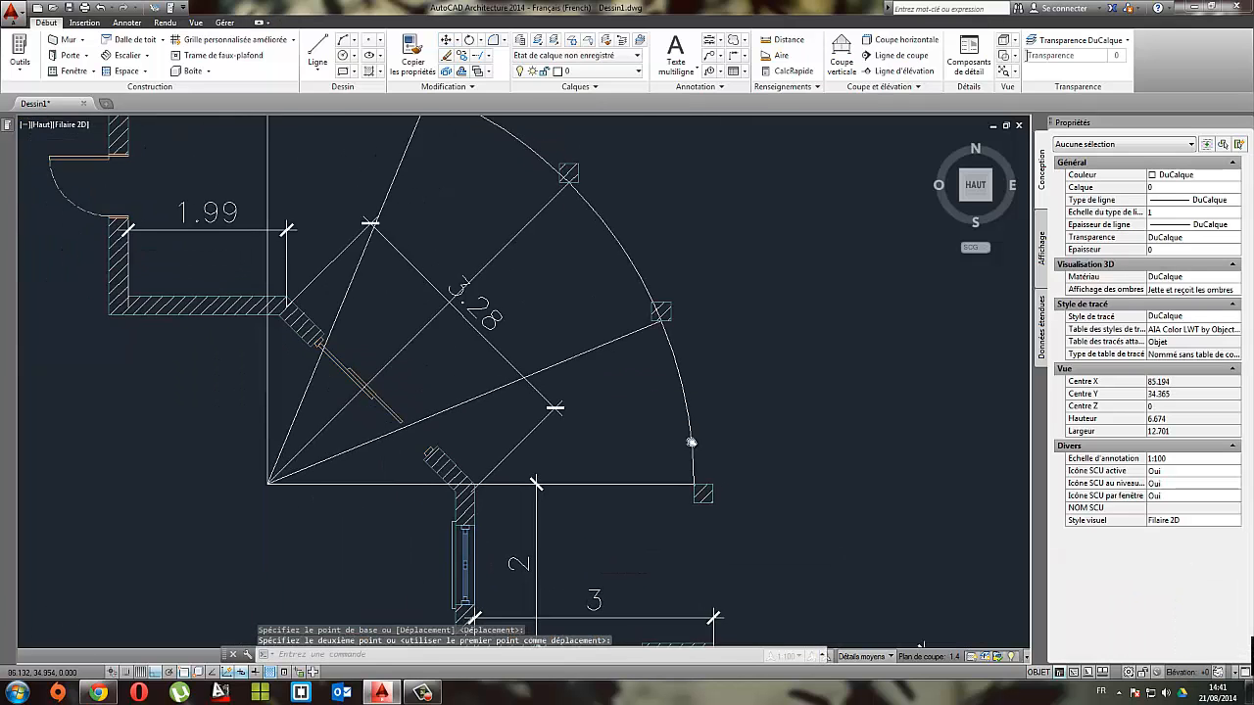
Step: Move the same end post upwards so its lower-left corner sits on the arc's endpoint
middle_click_drag(692, 443, 700, 445)
middle_click_drag(458, 308, 564, 422)
middle_click_drag(705, 437, 525, 267)
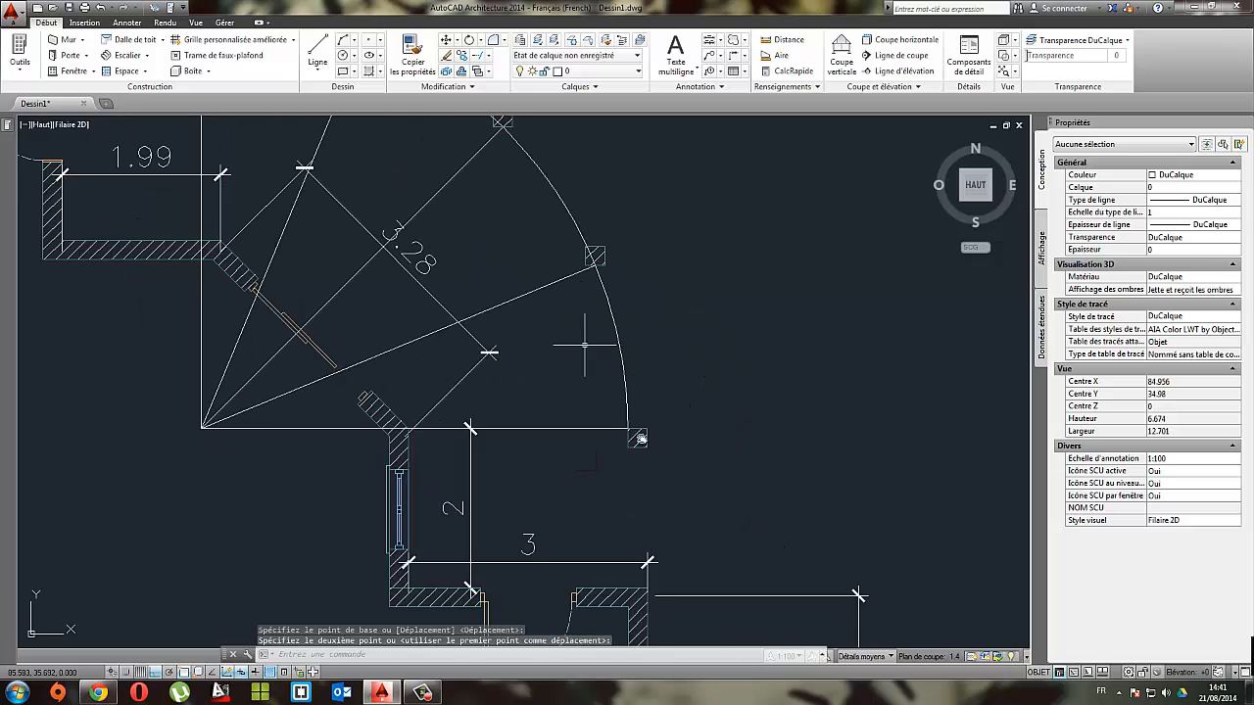
left_click(674, 496)
scroll(646, 517, "down", 2)
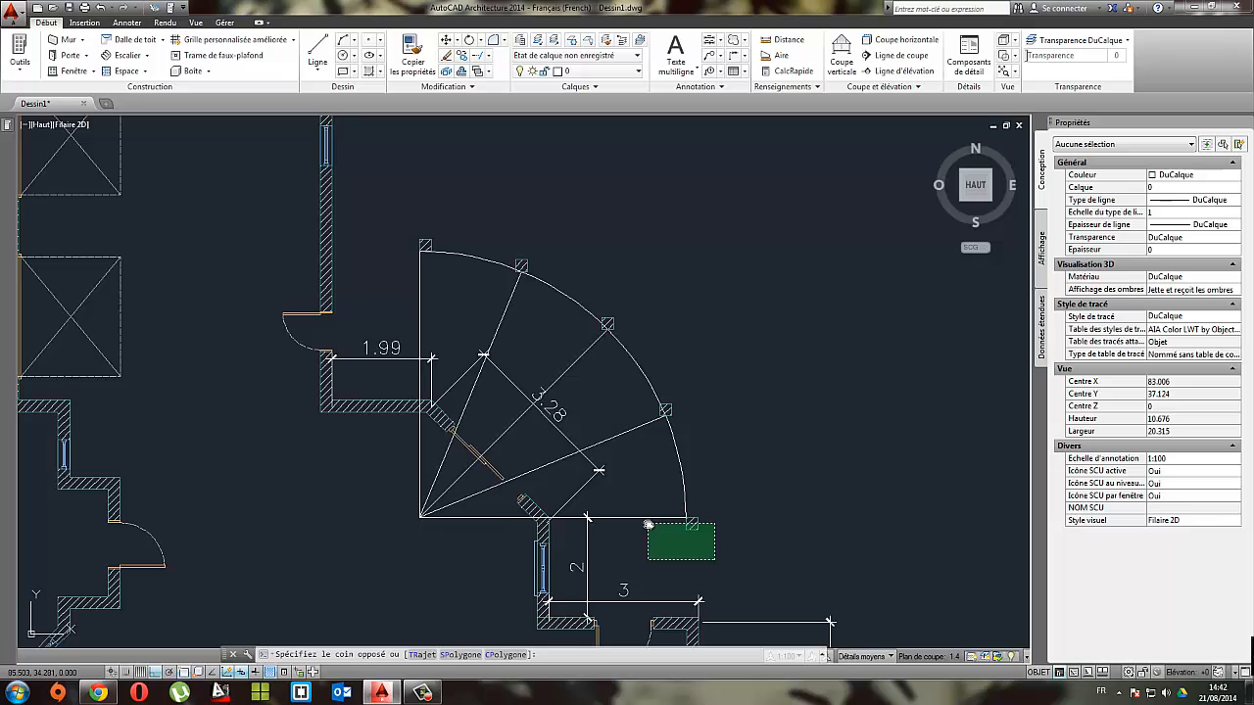
middle_click_drag(675, 521, 608, 441)
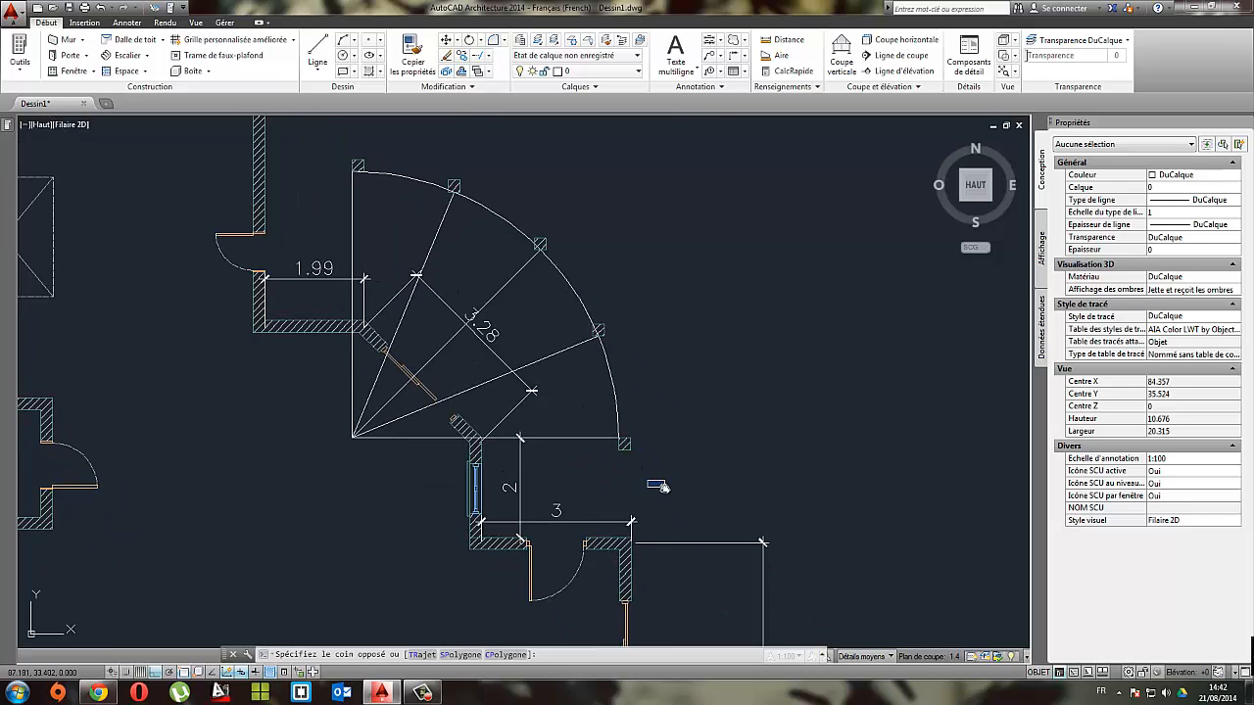
scroll(650, 484, "up", 2)
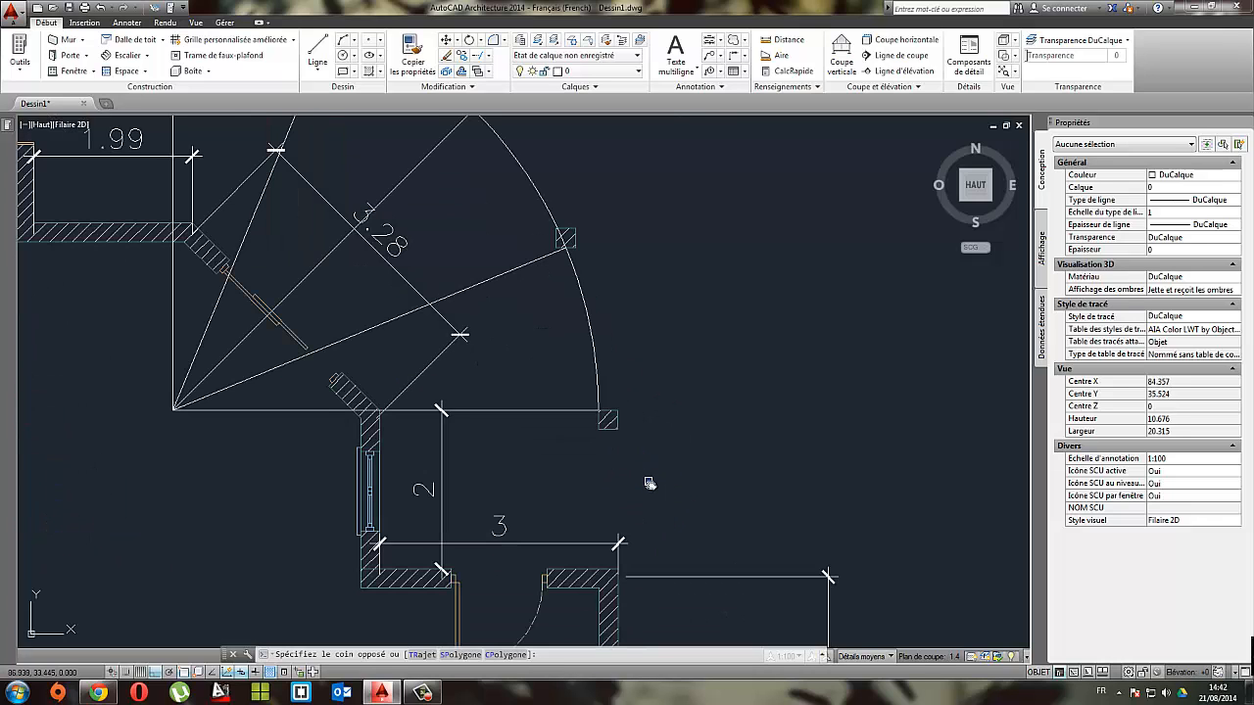
left_click(602, 420)
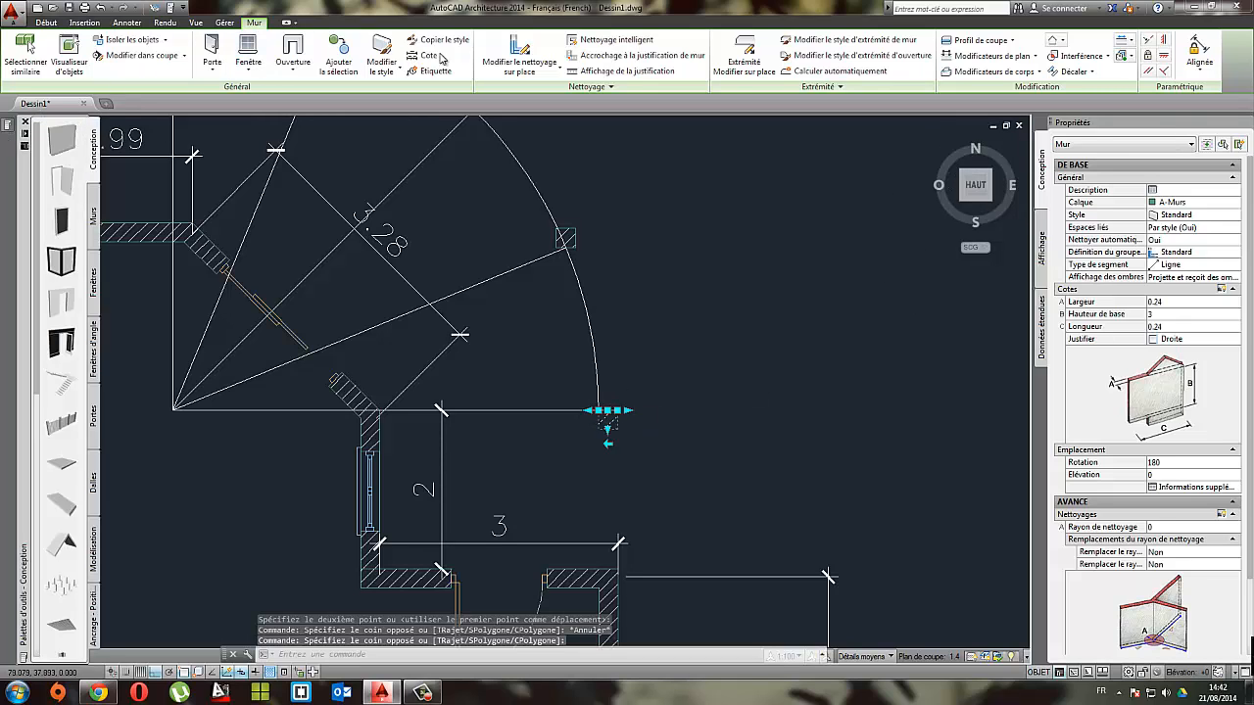
left_click(45, 22)
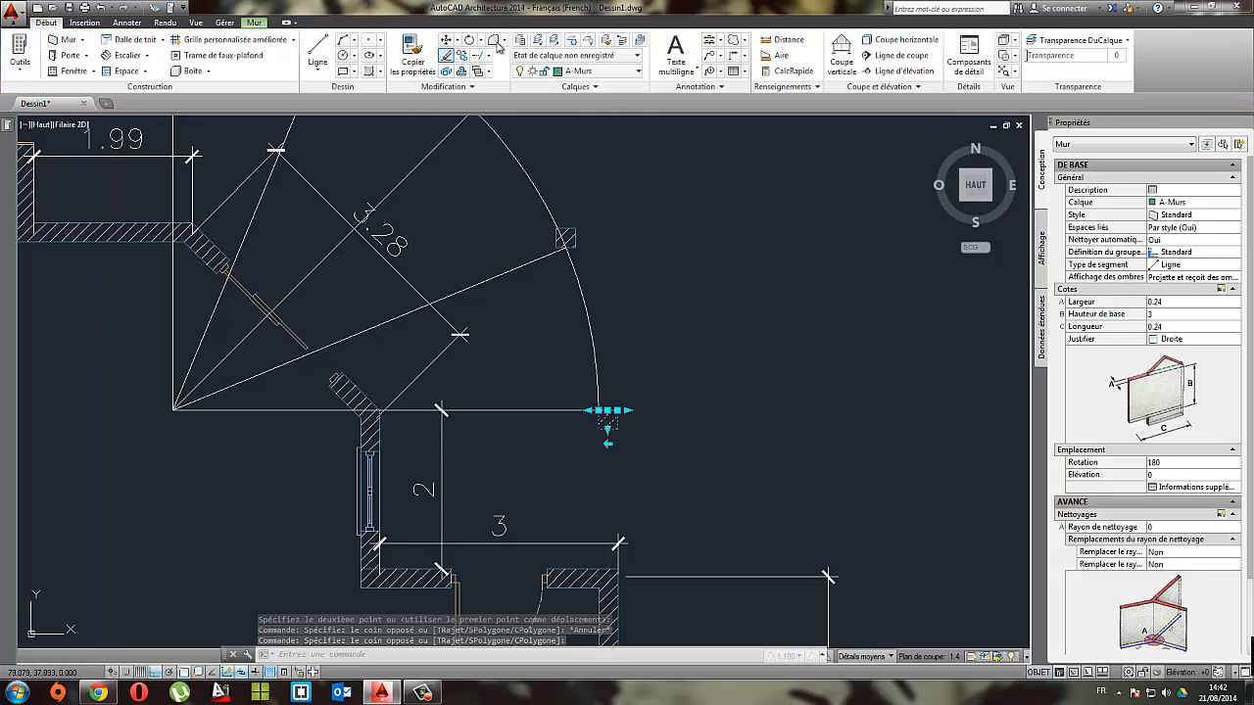
left_click(445, 40)
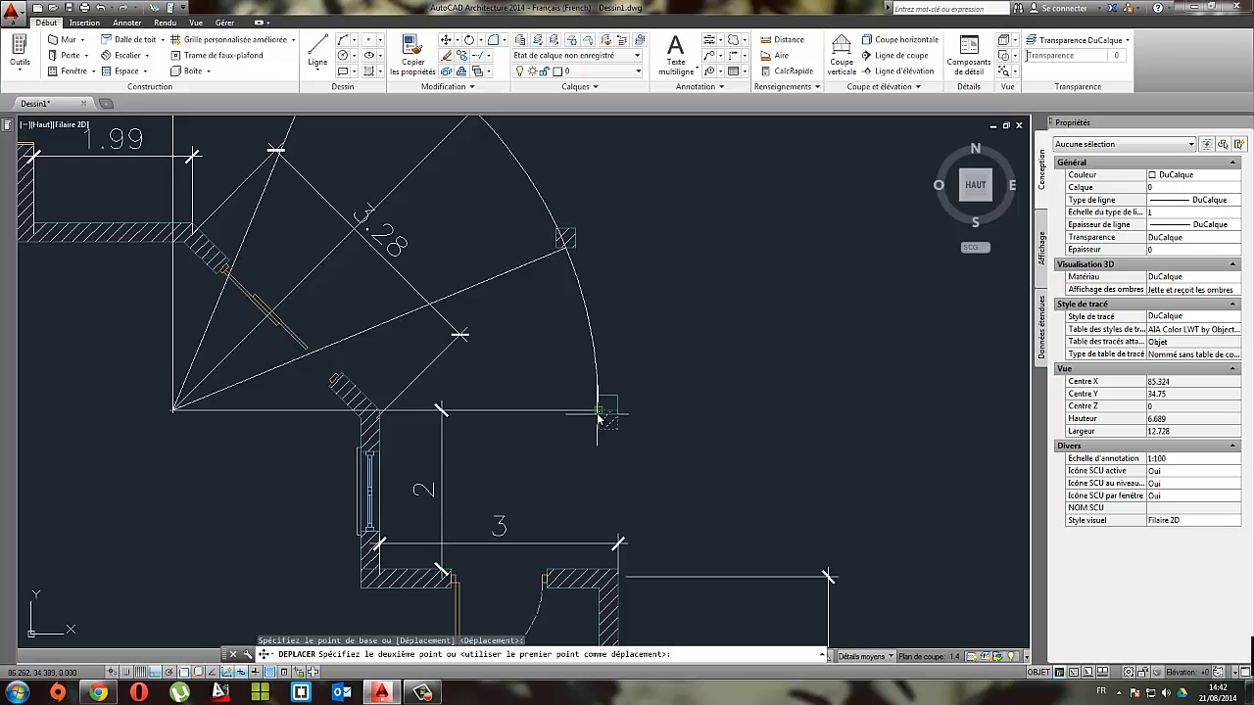
left_click(603, 421)
mouse_move(612, 411)
middle_mouse_down()
mouse_move(714, 490)
mouse_move(675, 493)
mouse_move(716, 556)
middle_mouse_up()
key("Escape")
middle_click_drag(712, 441, 632, 311)
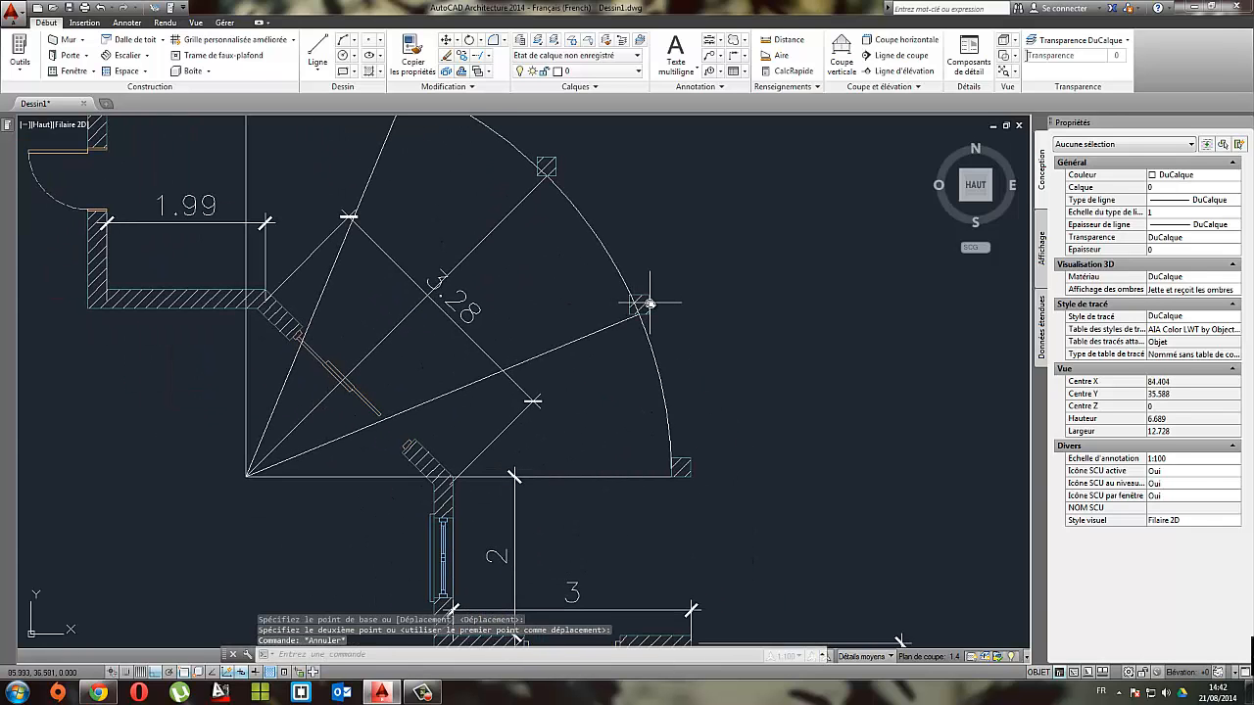
left_click(639, 309)
mouse_move(504, 175)
middle_mouse_down()
mouse_move(560, 330)
mouse_move(518, 208)
middle_mouse_up()
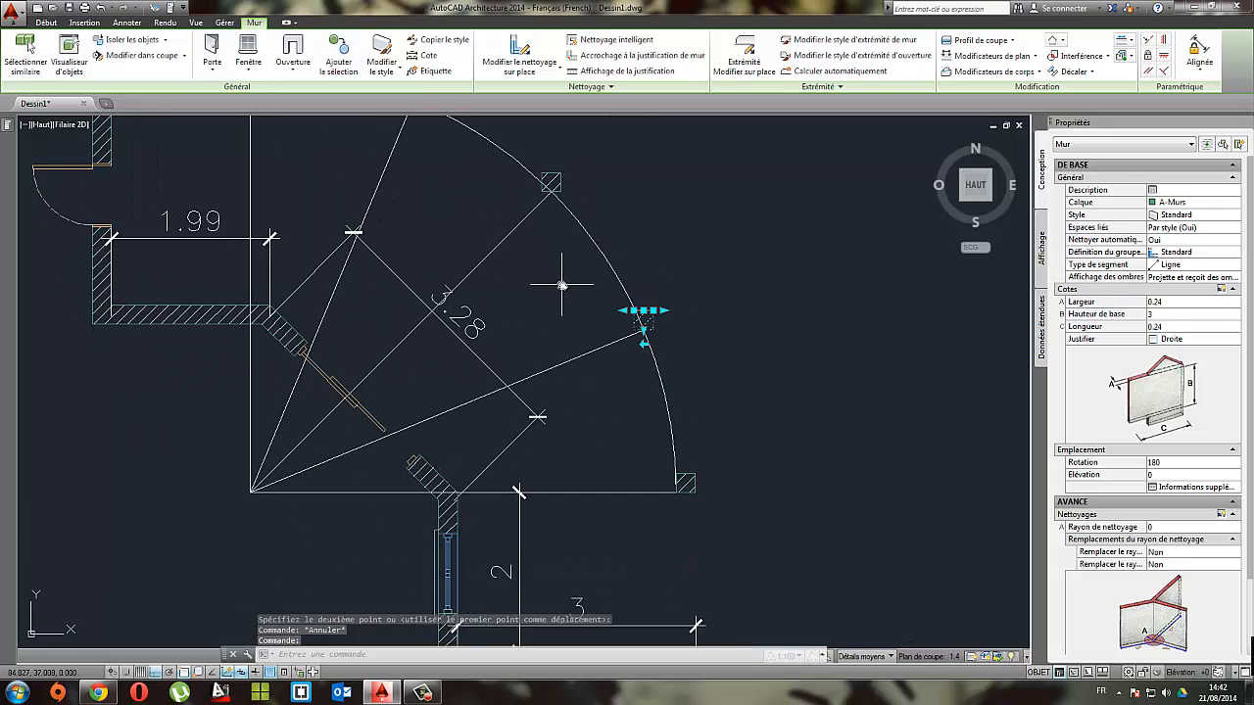
mouse_move(576, 317)
middle_mouse_down()
mouse_move(596, 331)
mouse_move(517, 311)
middle_mouse_up()
scroll(584, 319, "down", 2)
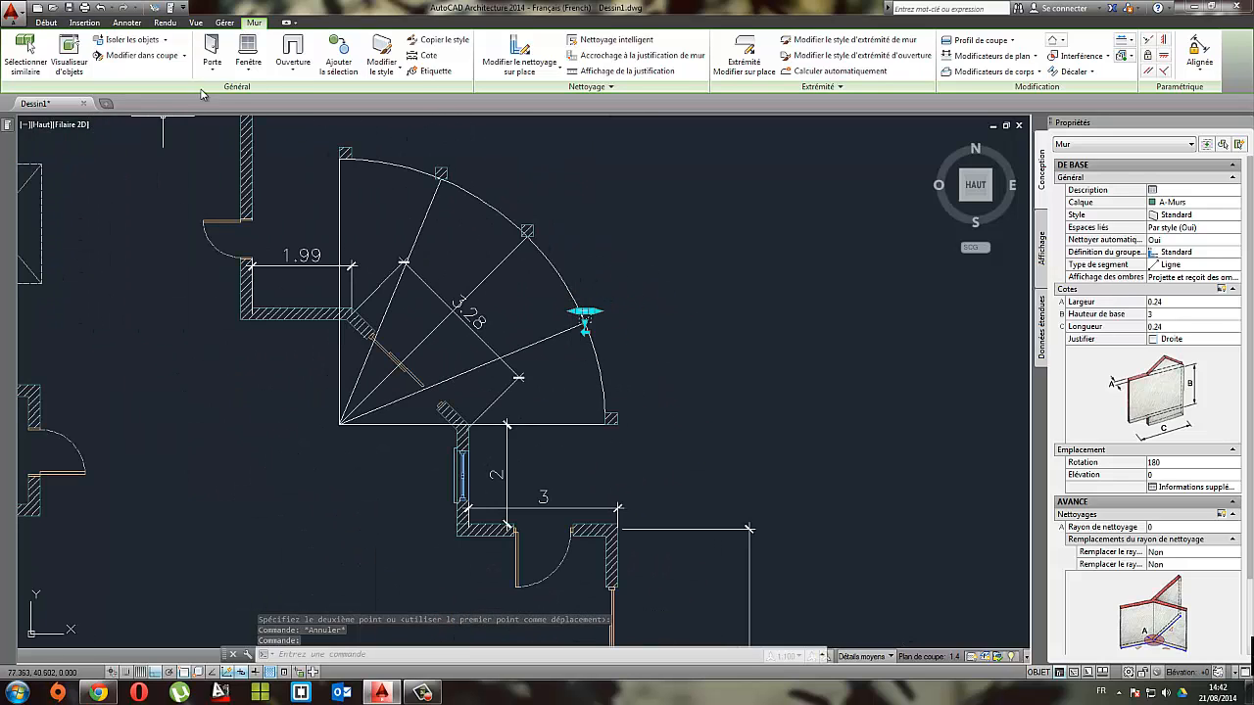
left_click(46, 21)
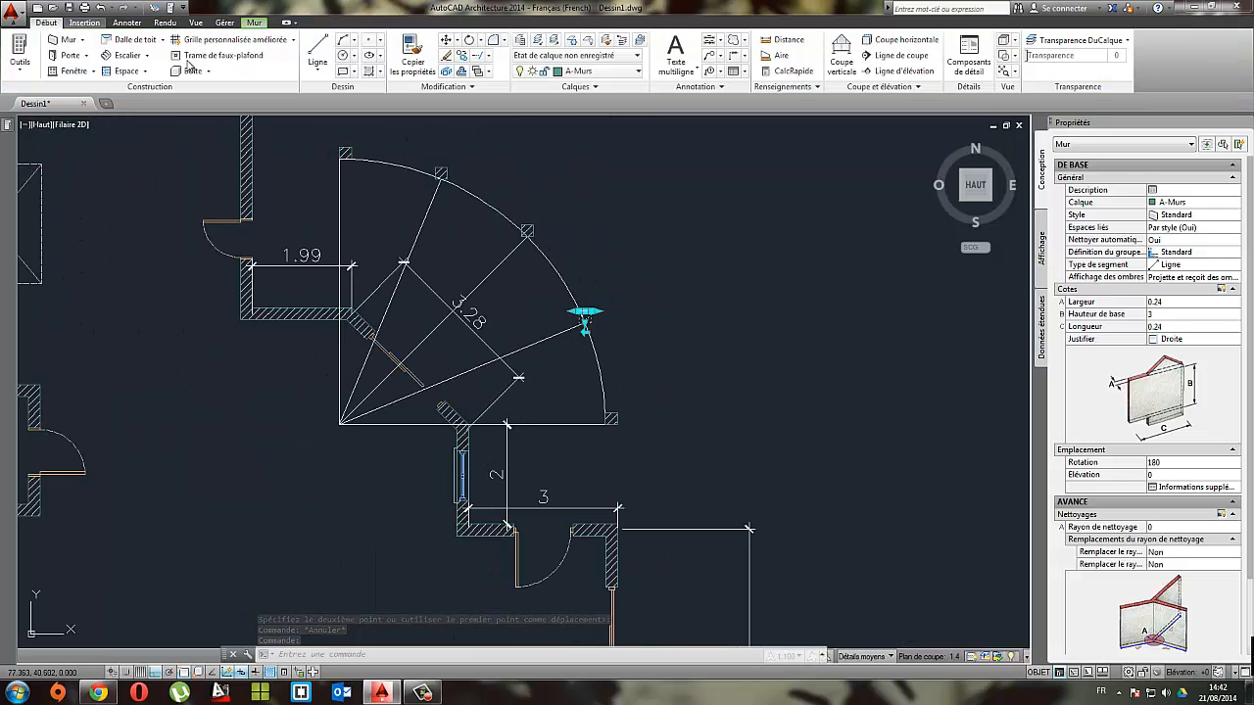
left_click(324, 49)
left_click(582, 323)
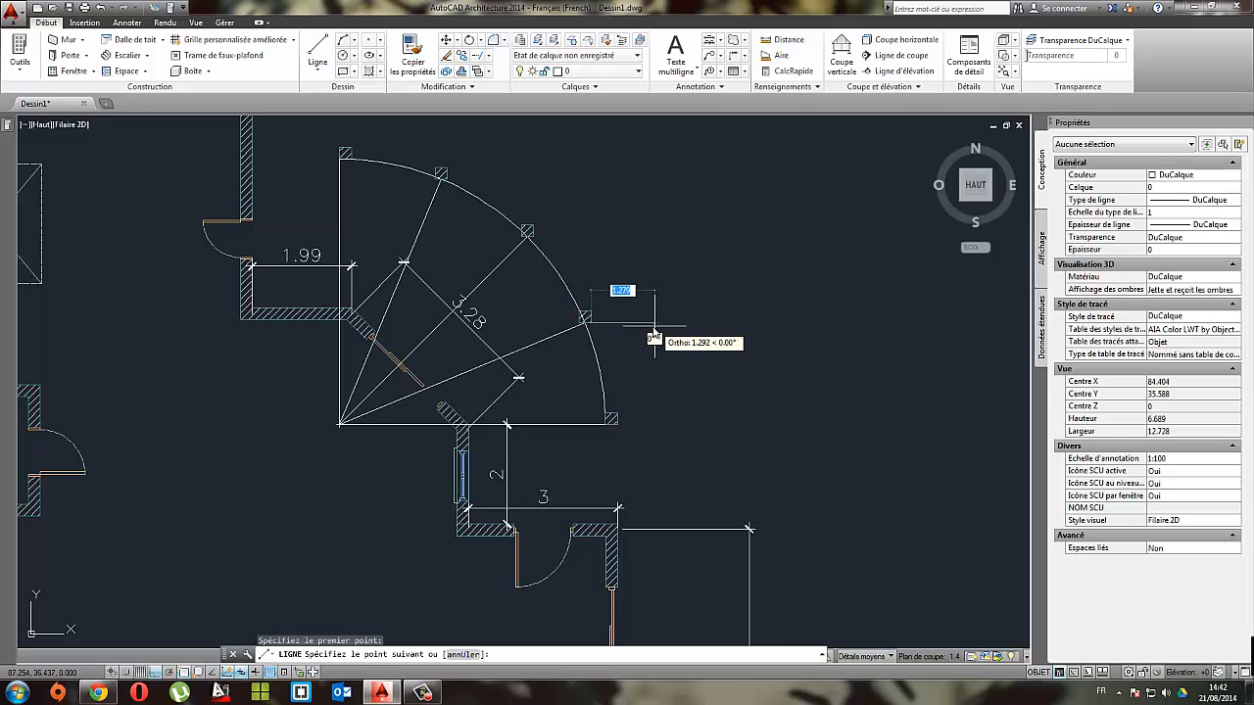
key("Escape")
Step: Draw a horizontal reference line of length 2 to the right from the base midpoint of the post on the lowest sloping radial line
right_click(608, 268)
left_click(640, 275)
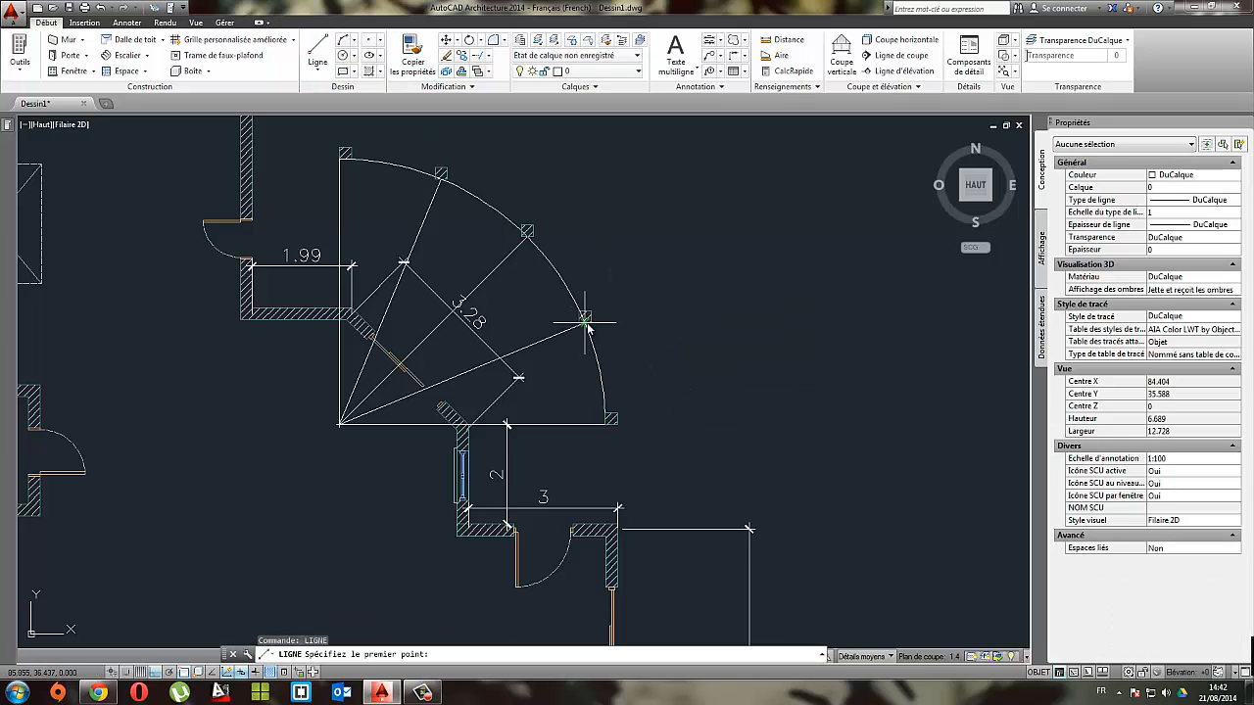
left_click(586, 323)
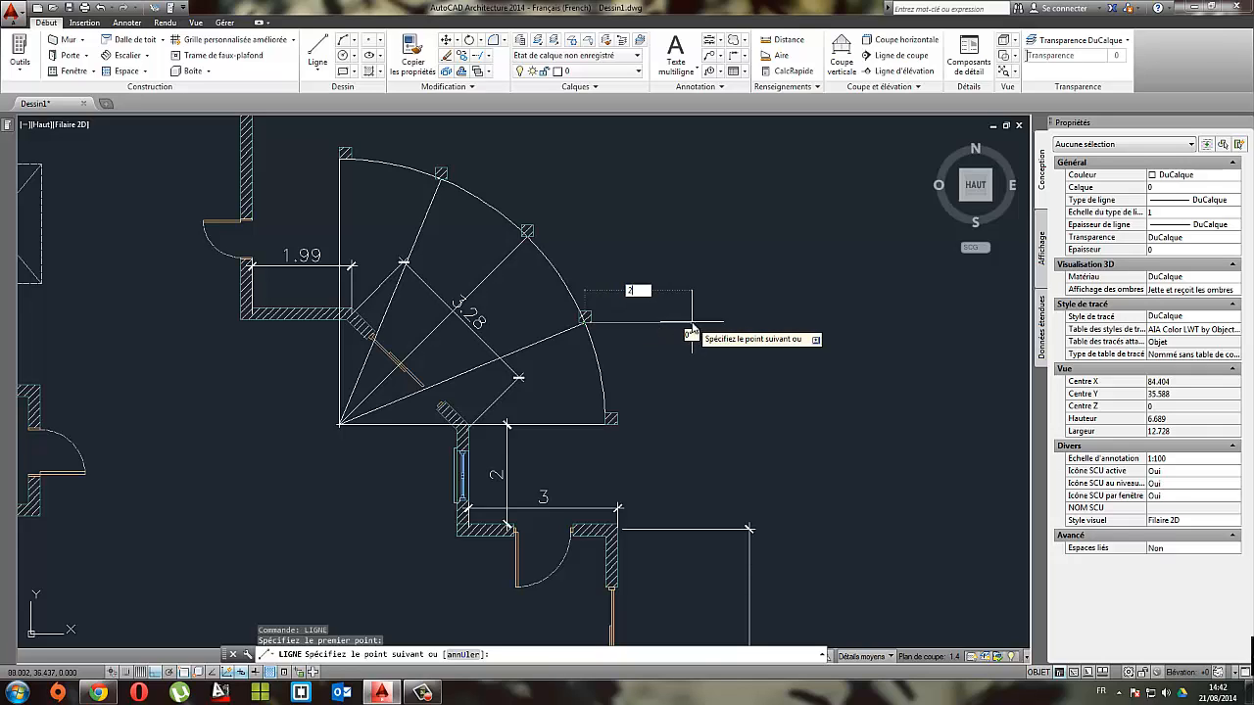
key("Return")
key("Escape")
Step: Draw a vertical reference line upwards from the same post's base midpoint, where the horizontal reference line starts
scroll(690, 392, "up", 2)
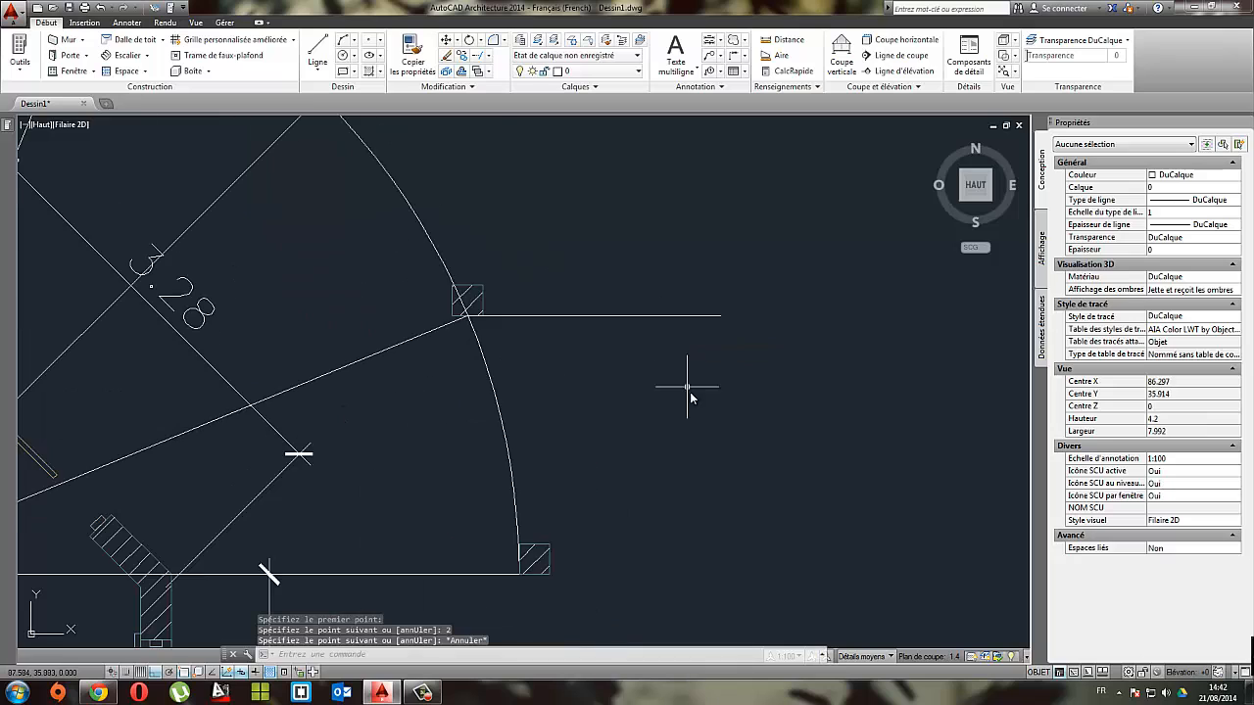
middle_click_drag(678, 339, 736, 373)
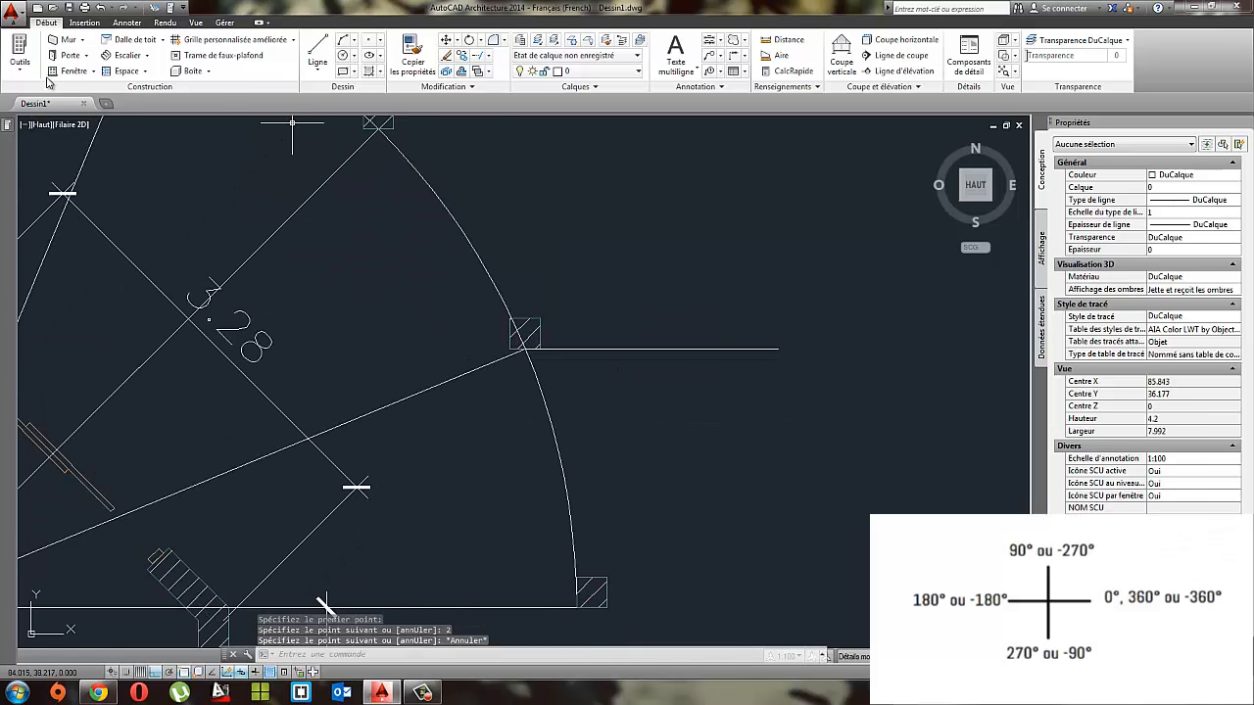
left_click(318, 51)
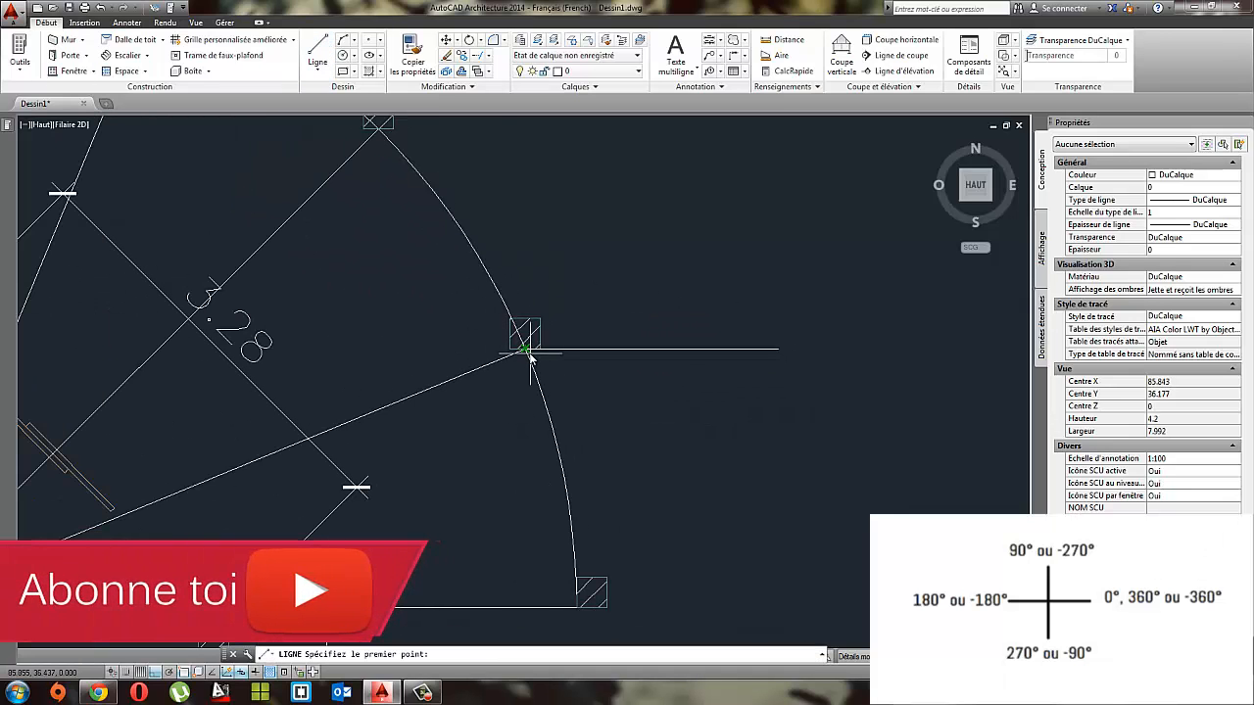
left_click(527, 351)
middle_click_drag(529, 212, 538, 358)
left_click(534, 251)
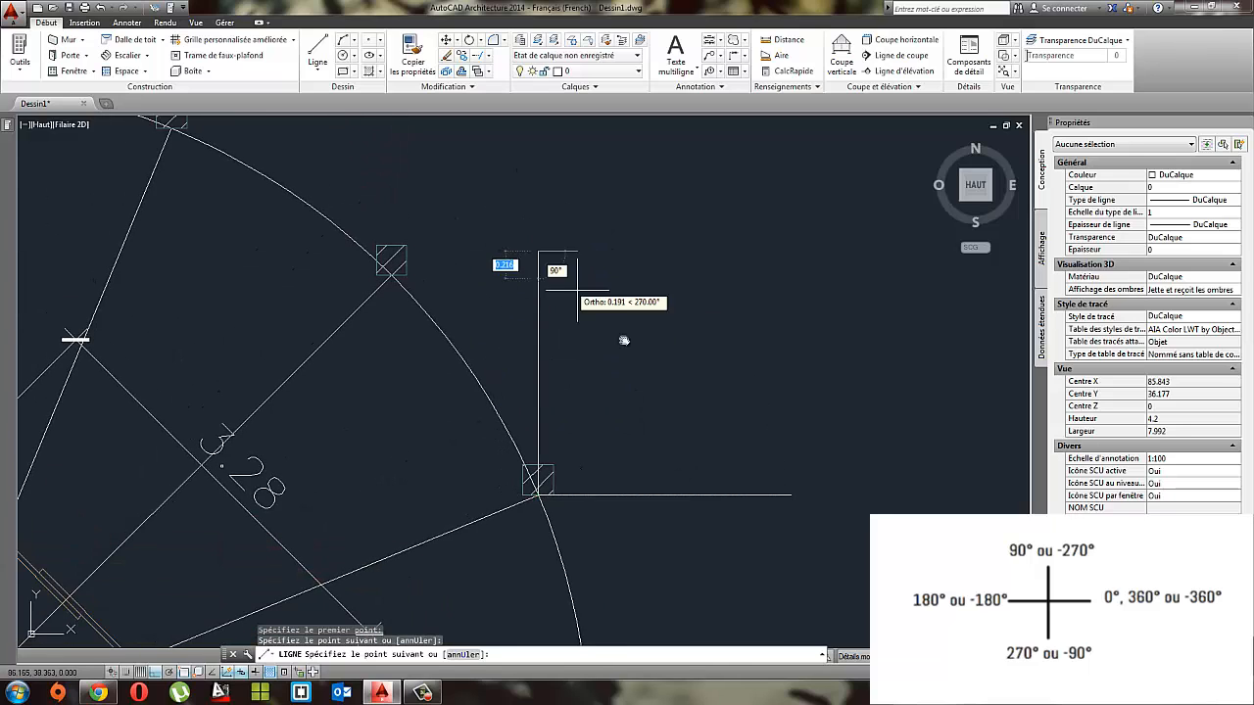
middle_click_drag(688, 422, 540, 337)
key("Escape")
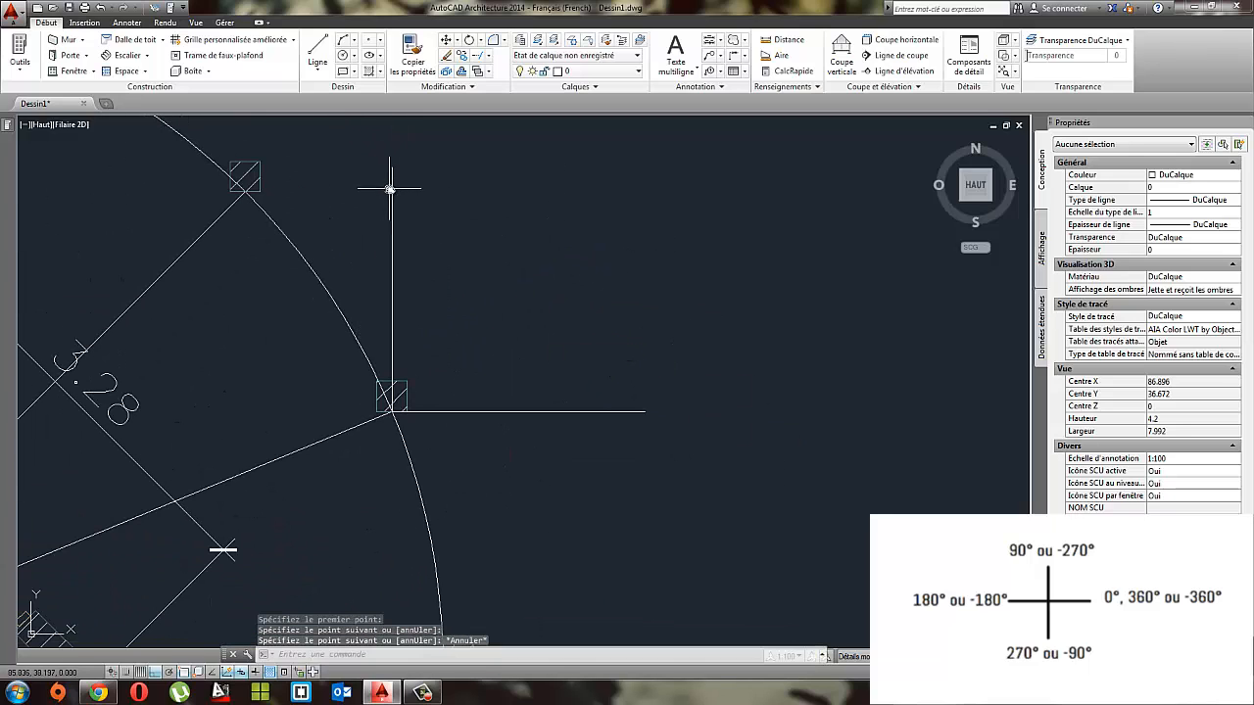
Step: Add an angular dimension between the lowest sloping radial line and the terrace's horizontal base line, placing its arc inside the terrace curve
middle_click_drag(606, 423, 728, 363)
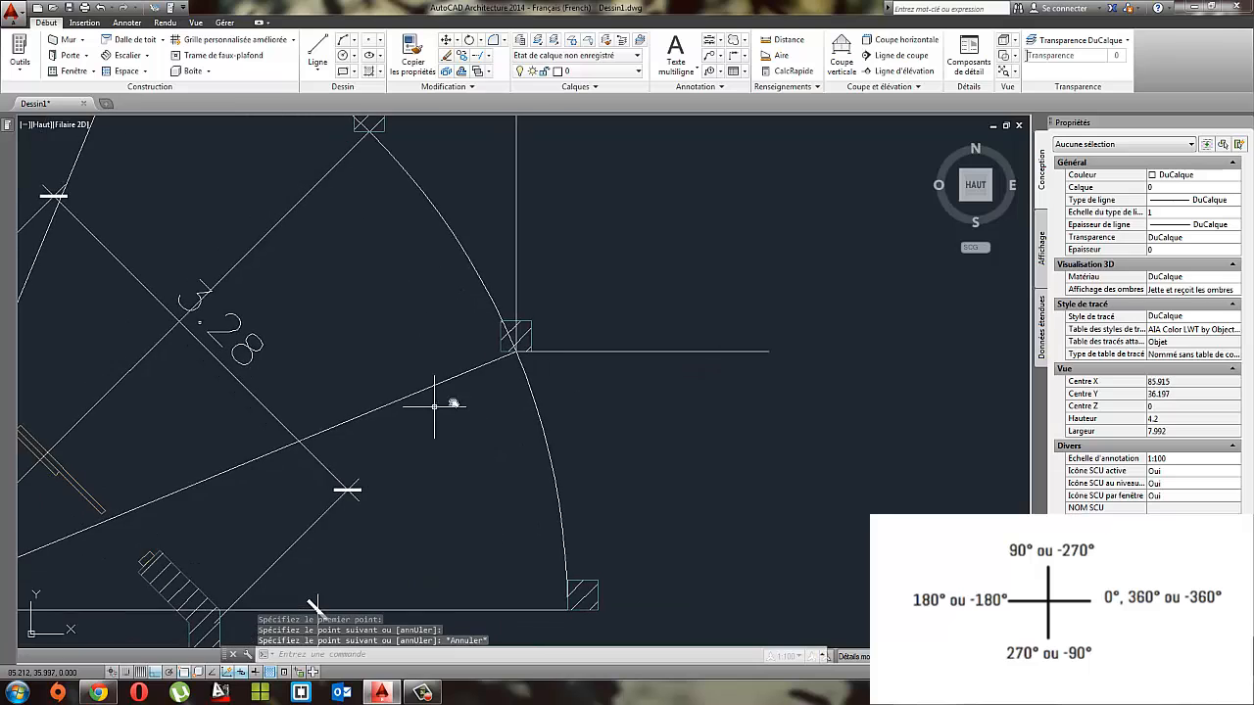
middle_click_drag(434, 405, 694, 301)
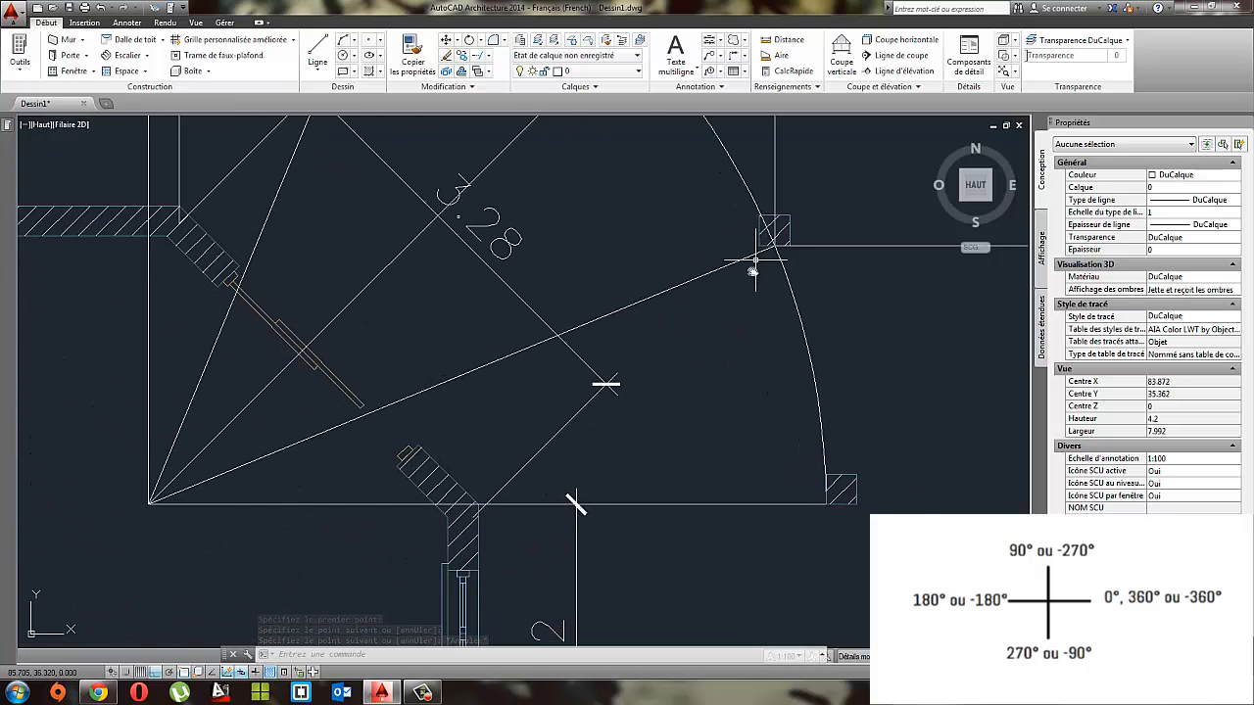
middle_click_drag(750, 259, 619, 312)
middle_click_drag(576, 417, 700, 294)
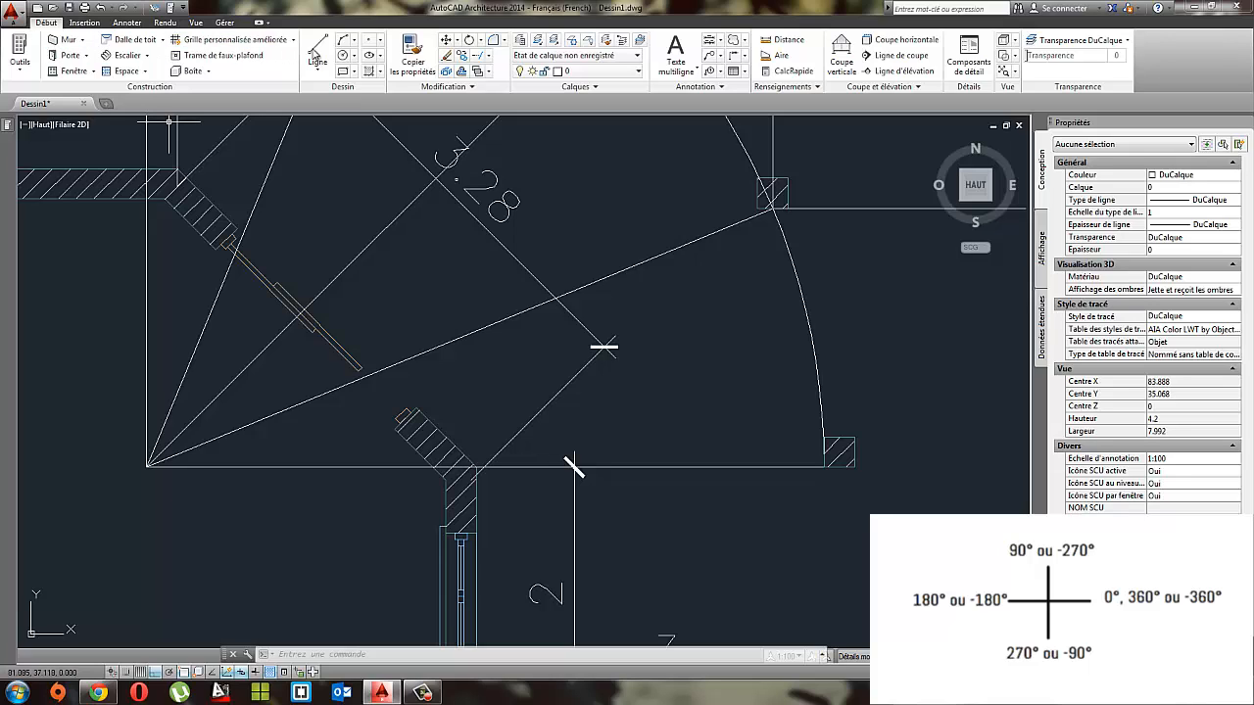
left_click(127, 23)
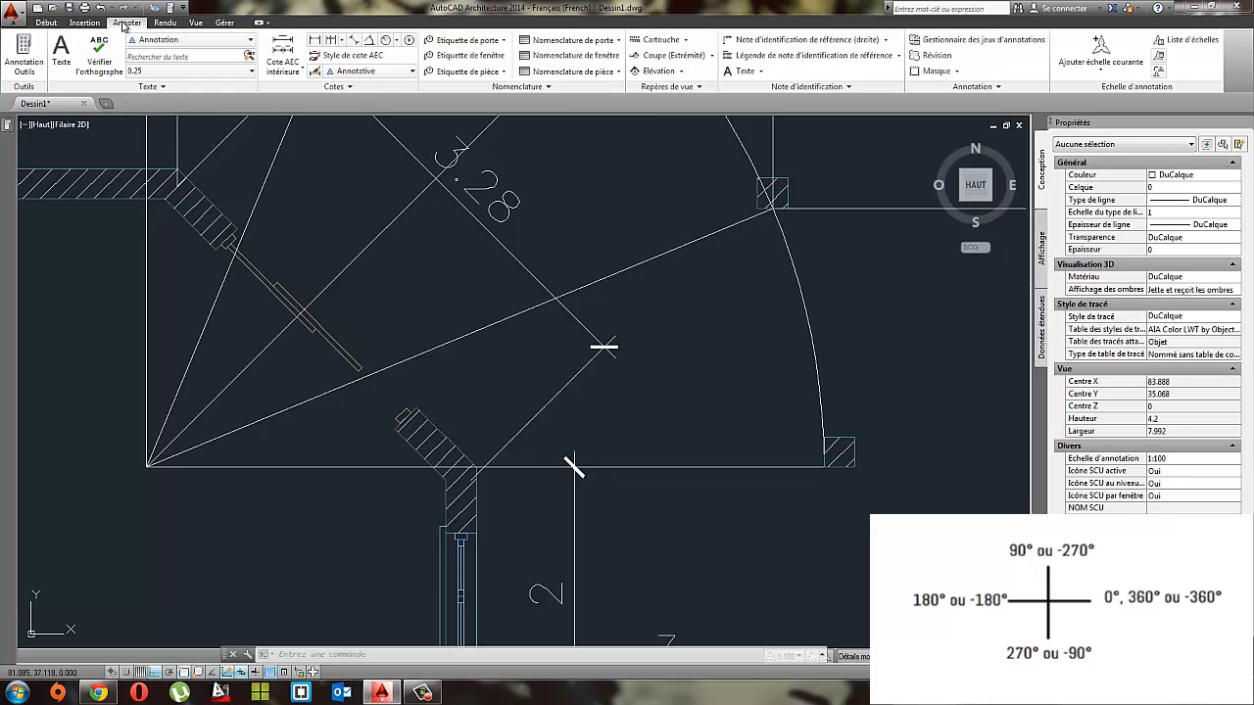
left_click(368, 40)
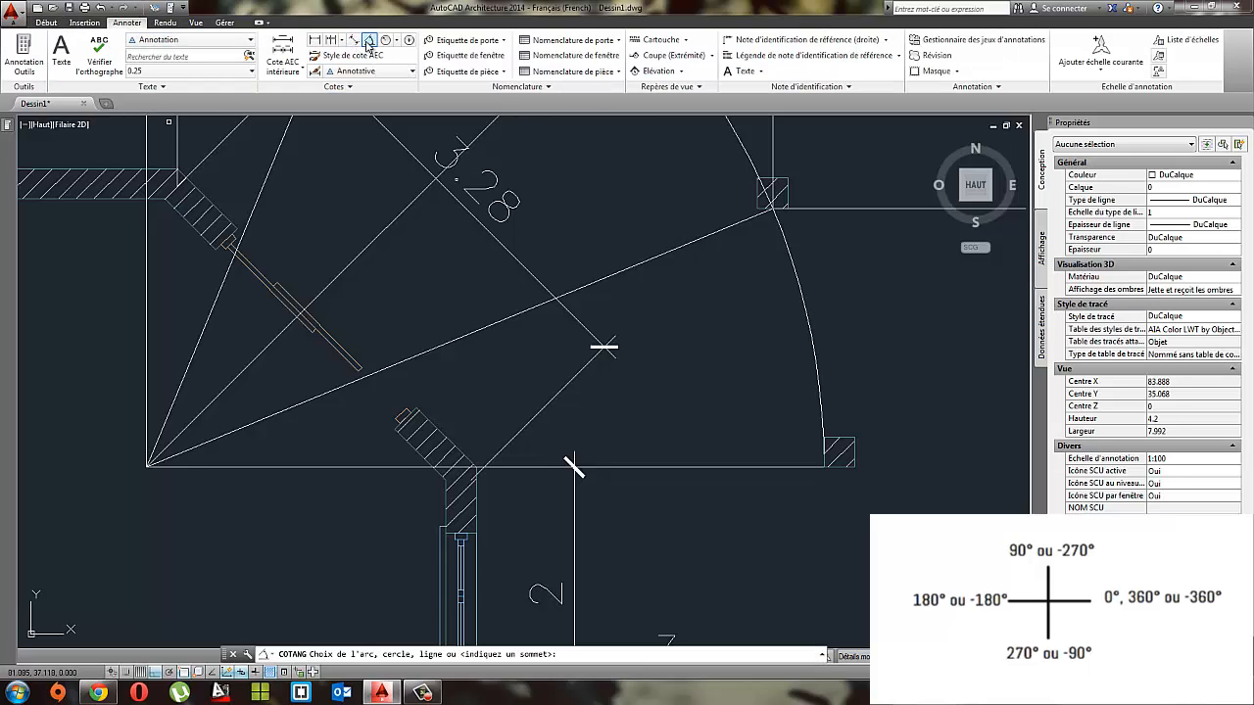
left_click(295, 408)
left_click(304, 469)
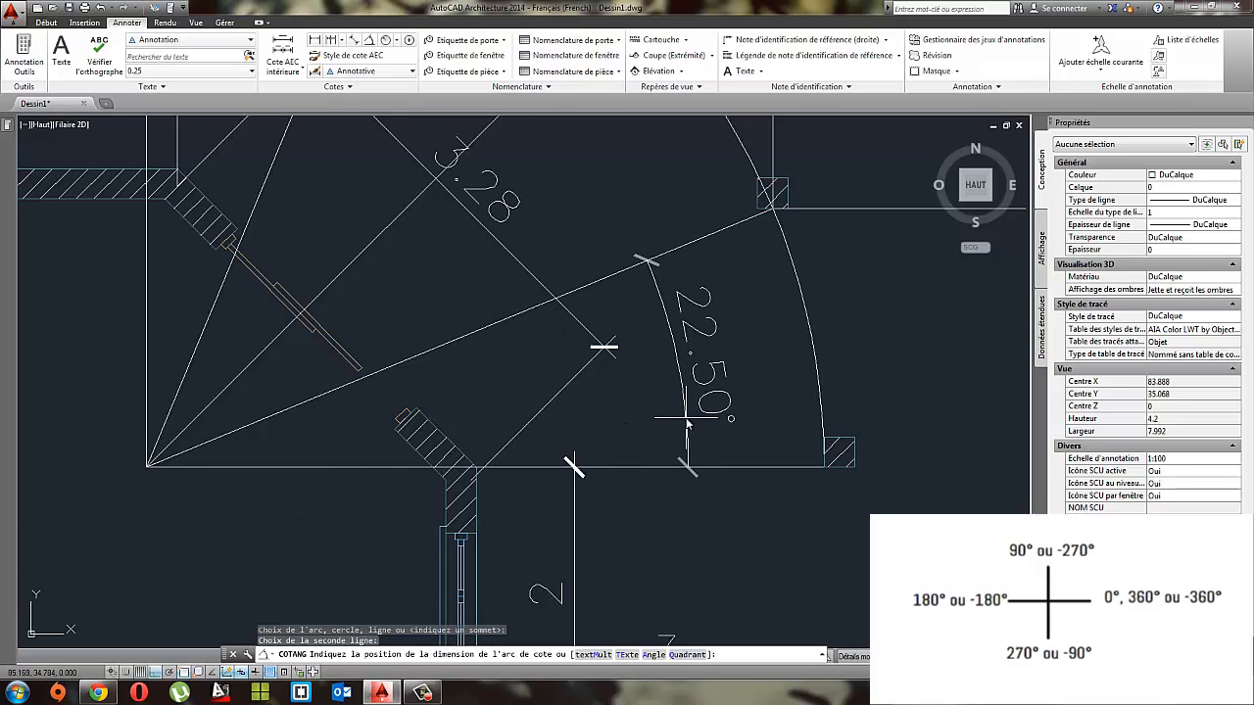
left_click(686, 420)
mouse_move(778, 369)
middle_mouse_down()
mouse_move(595, 383)
mouse_move(622, 403)
middle_mouse_up()
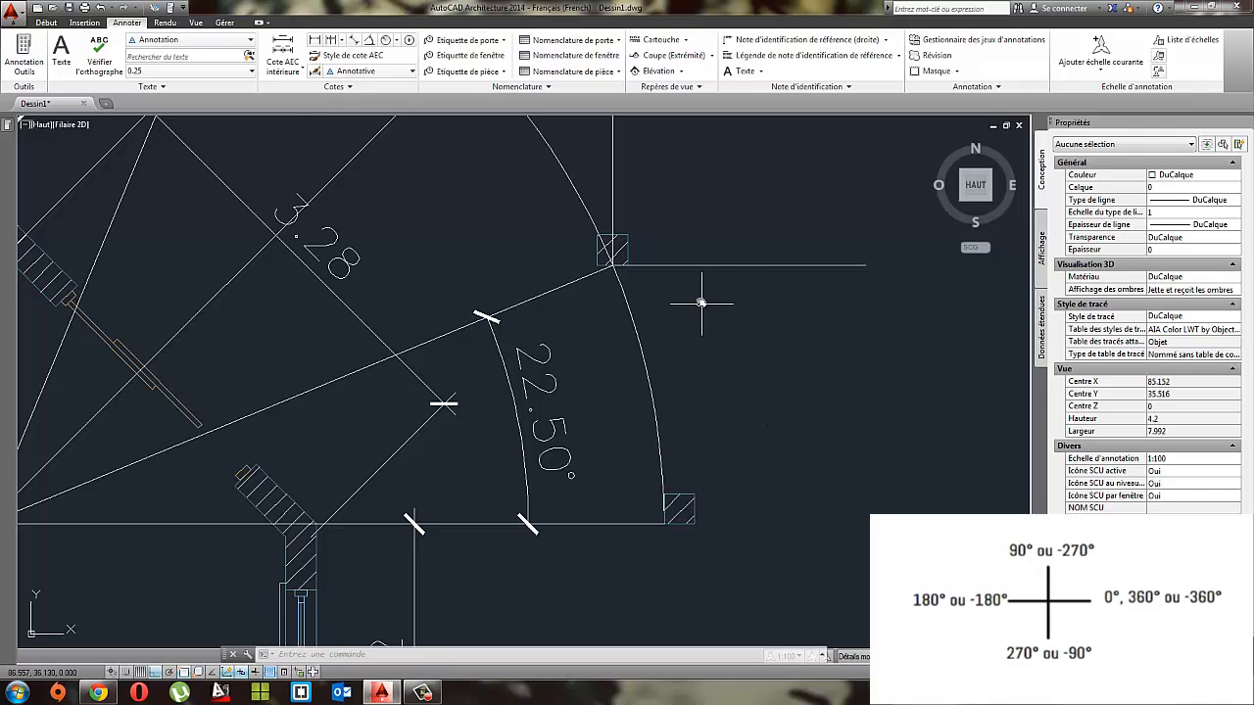
left_click(57, 23)
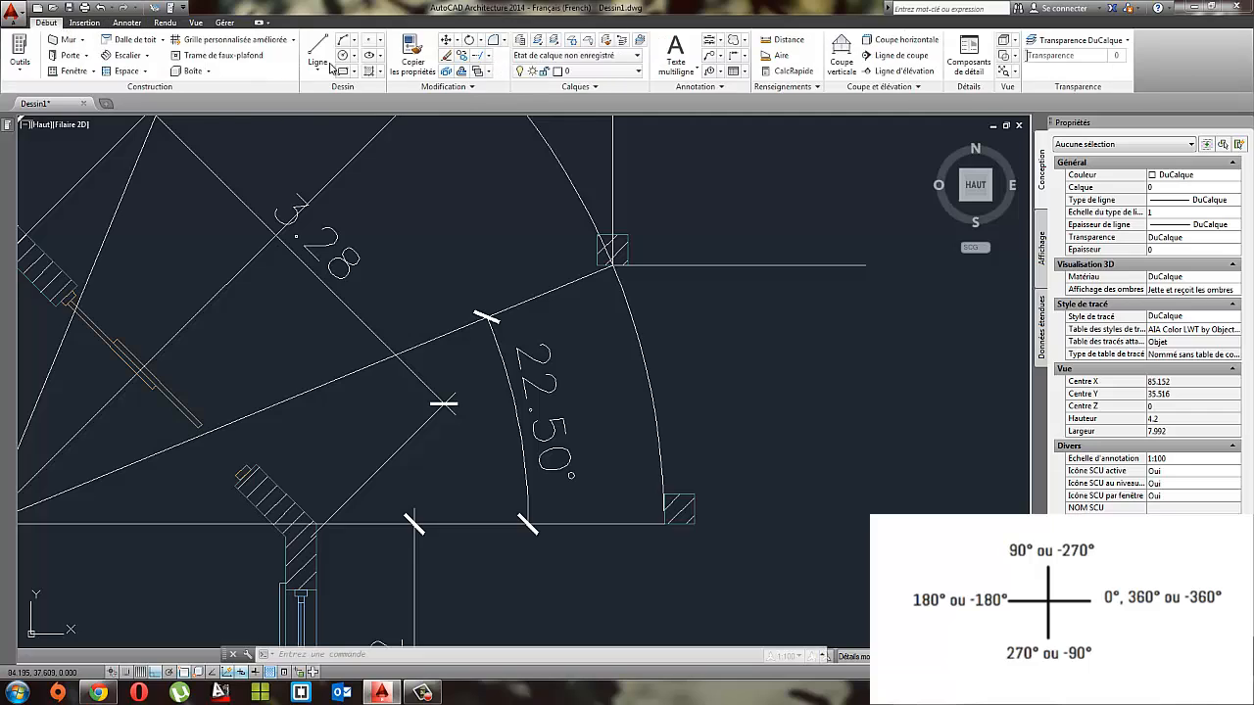
left_click(115, 24)
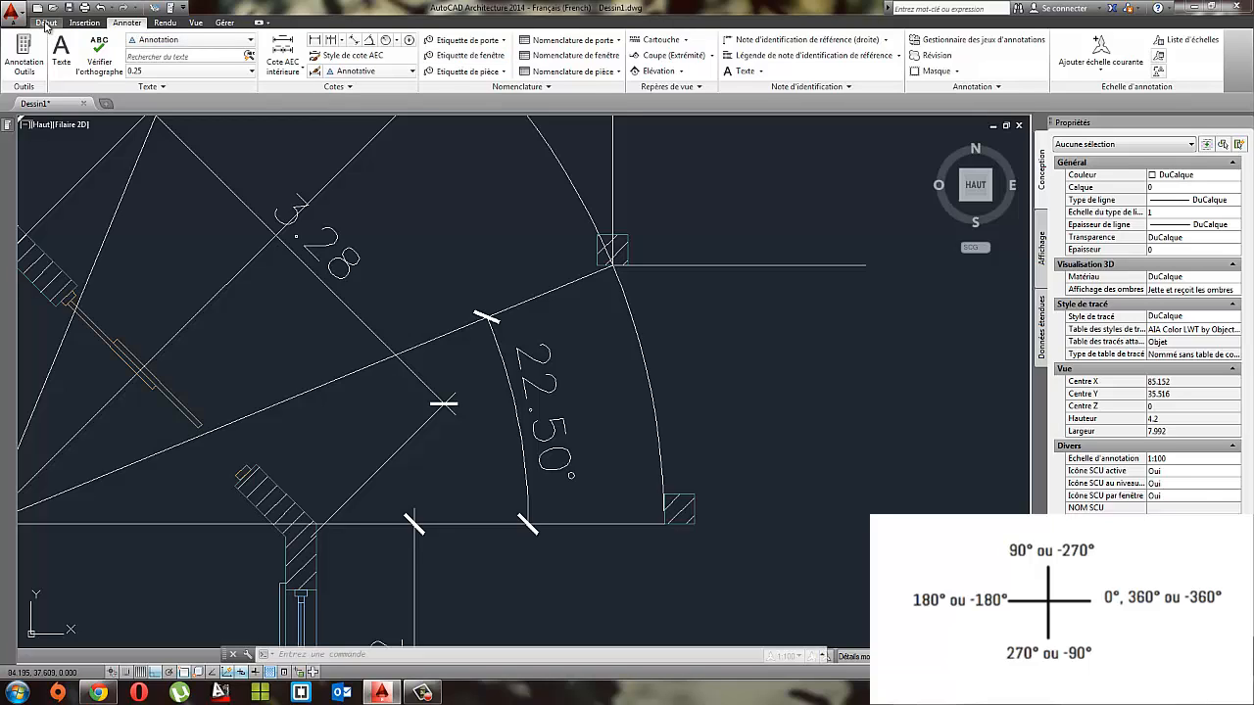
left_click(46, 23)
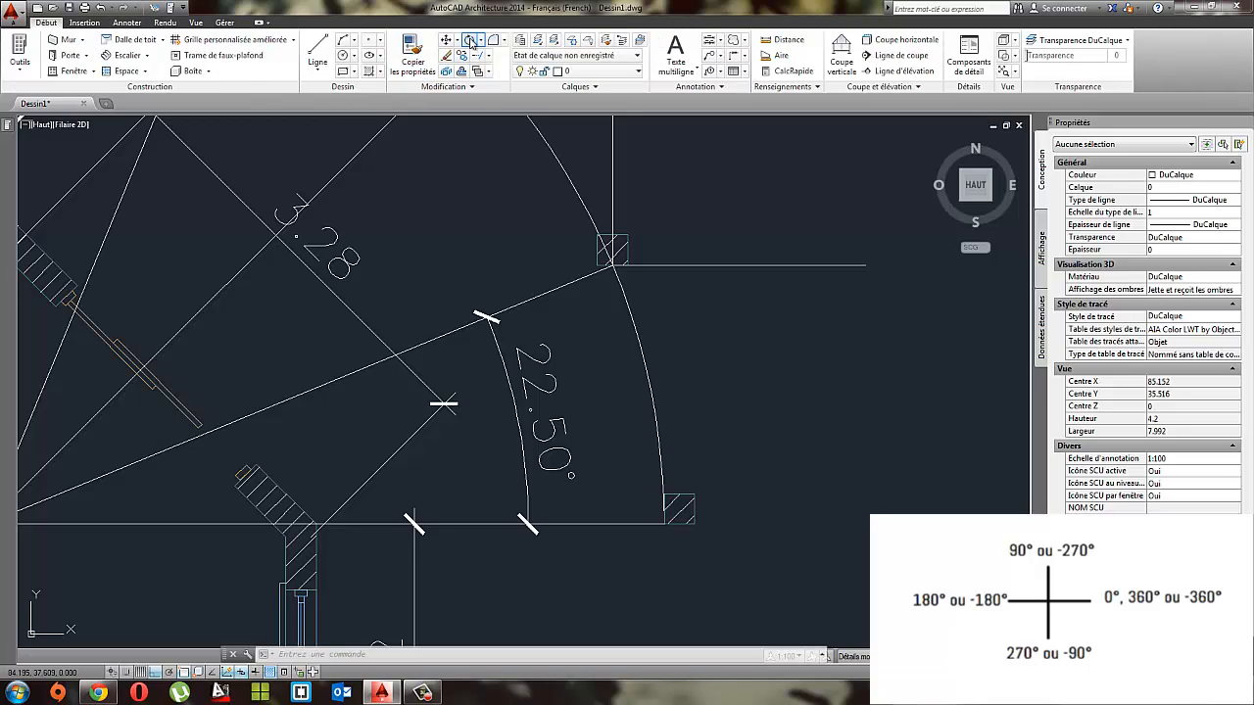
left_click(471, 40)
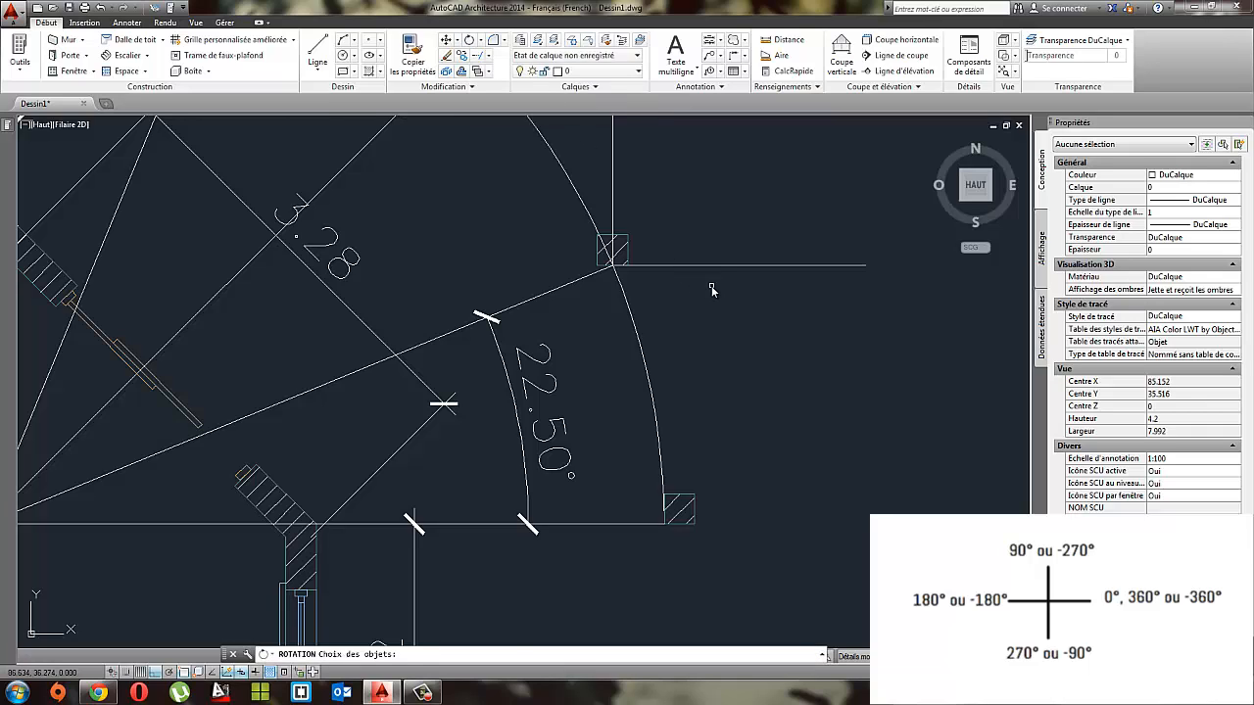
left_click(697, 259)
key("Escape")
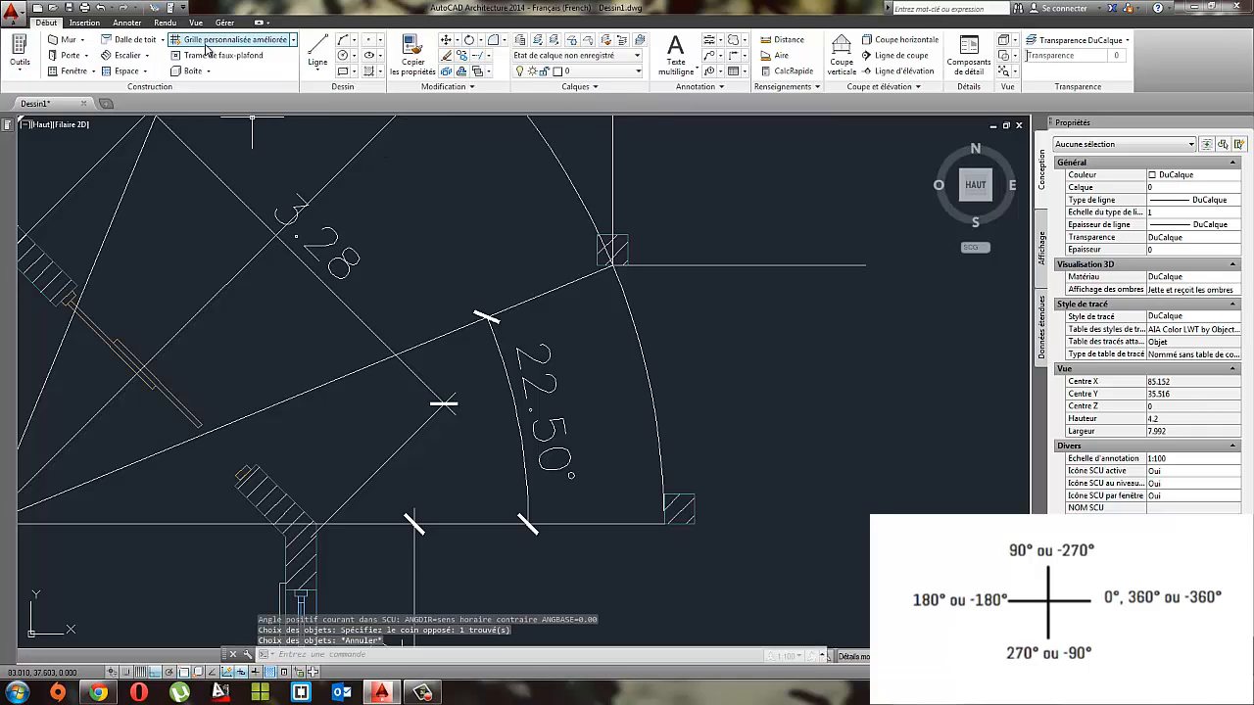
Step: Draw a line of length 1 at -67.5° from the base midpoint of the post on the lowest sloping radial line
left_click(318, 49)
left_click(617, 275)
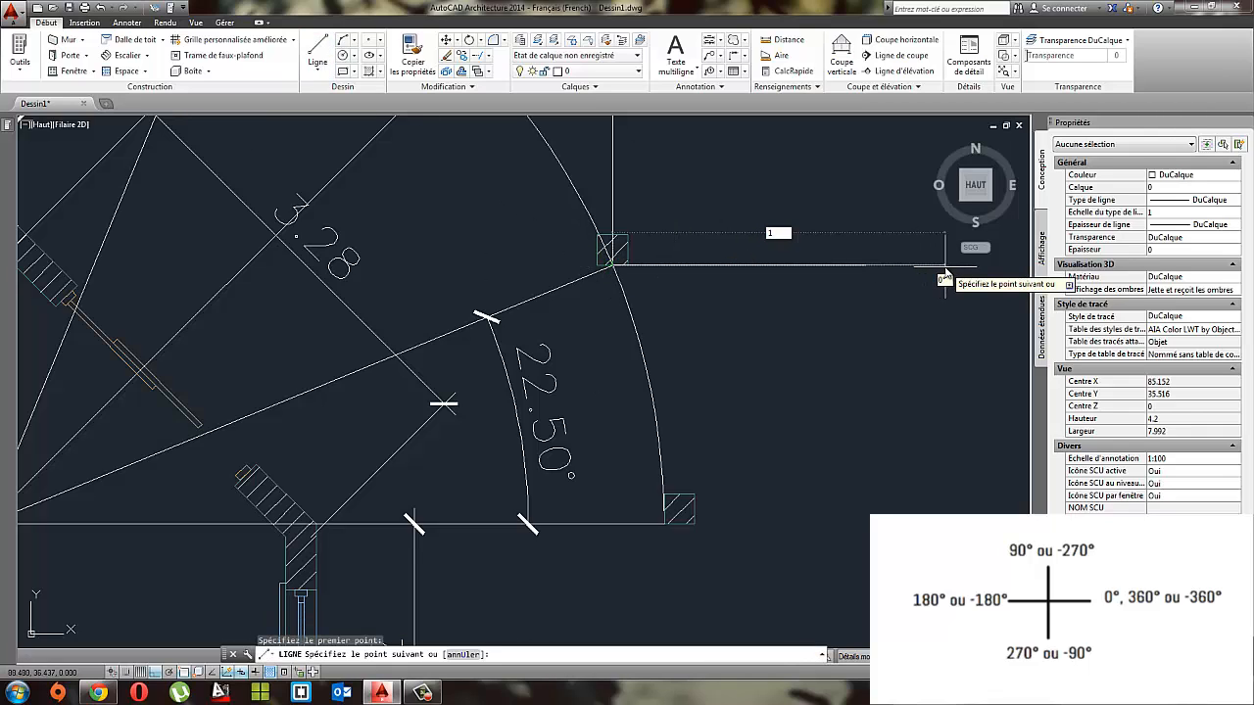
type("1")
key("Tab")
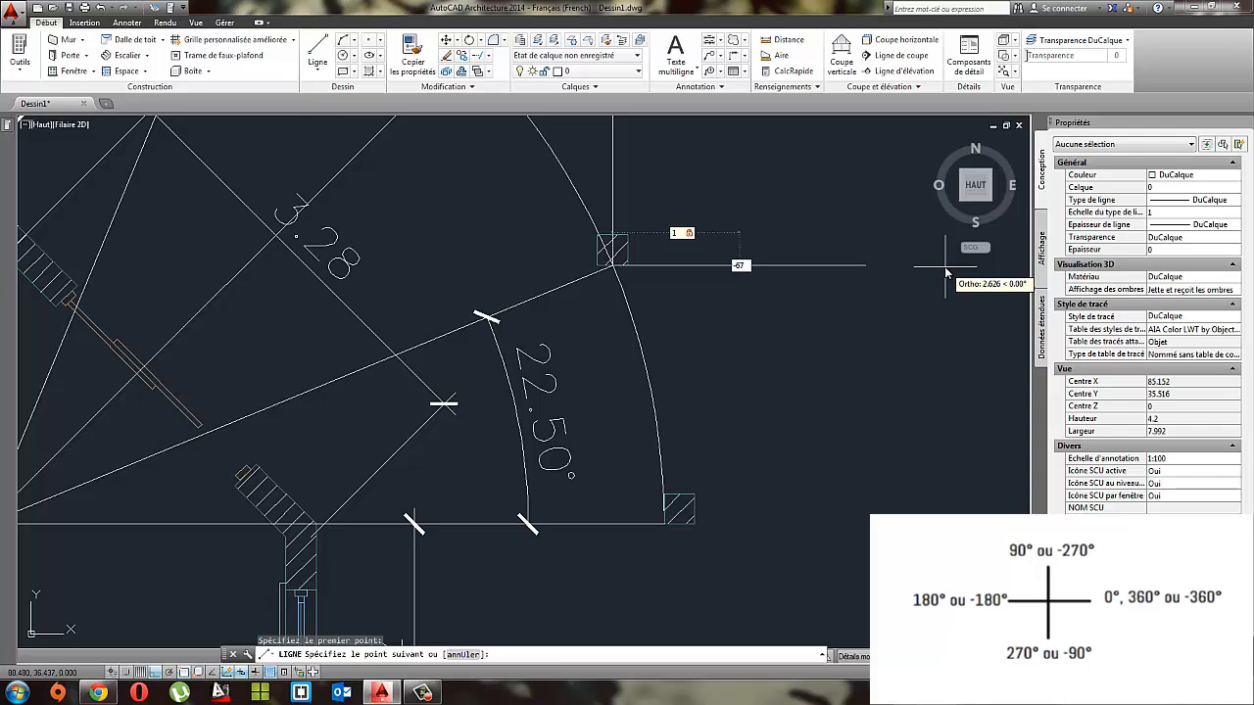
type("-67.5")
key("Return")
key("Escape")
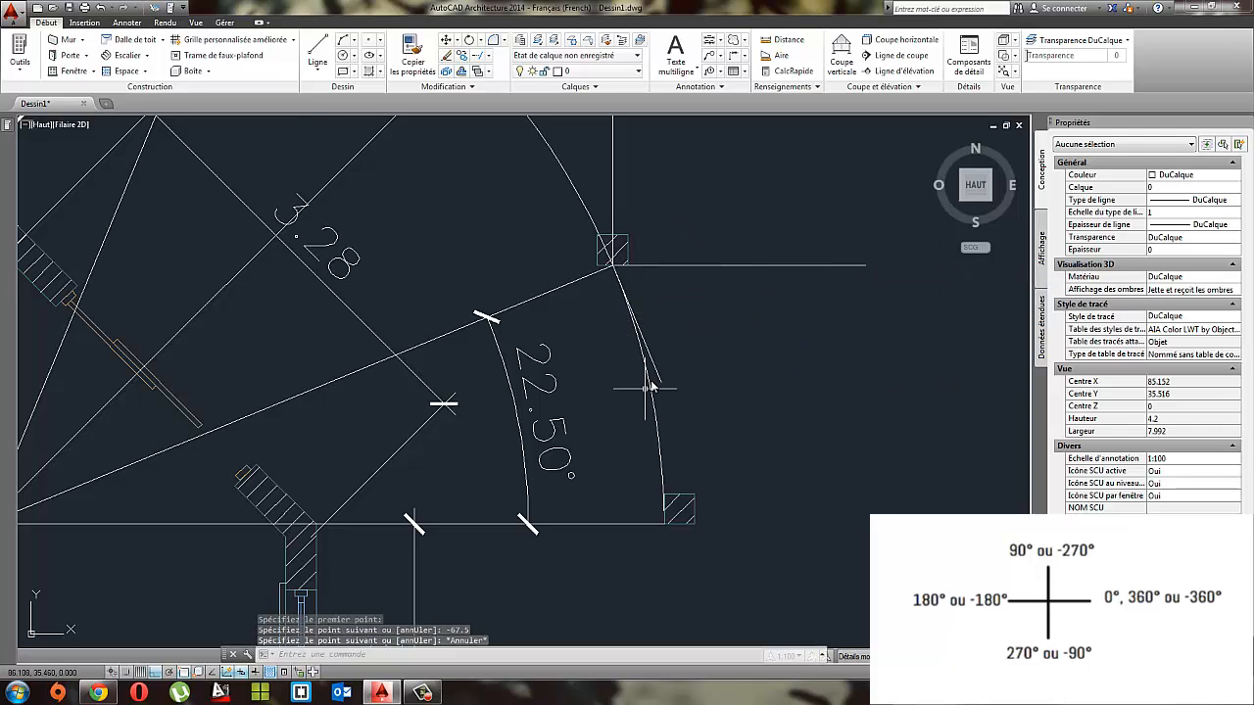
Step: With ortho mode off, rotate that post about its base midpoint until its base aligns with the short -67.5° line
scroll(651, 370, "up", 2)
left_click(671, 372)
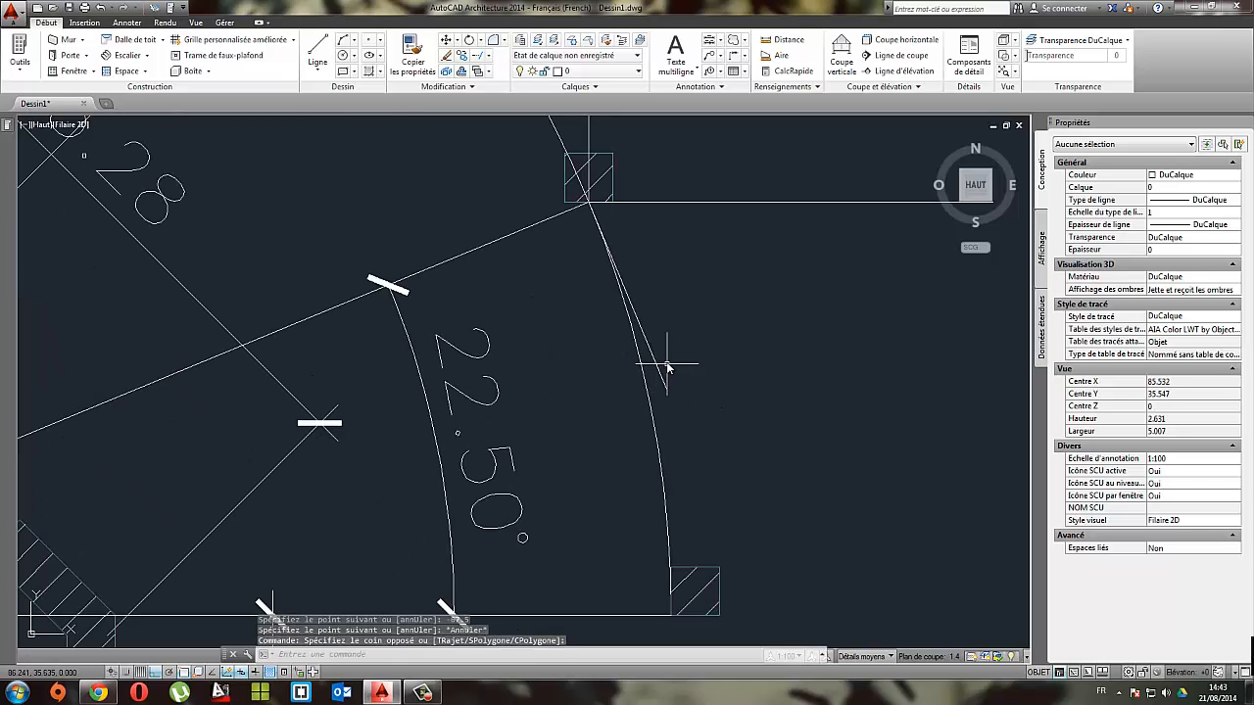
left_click(600, 167)
scroll(637, 210, "up", 1)
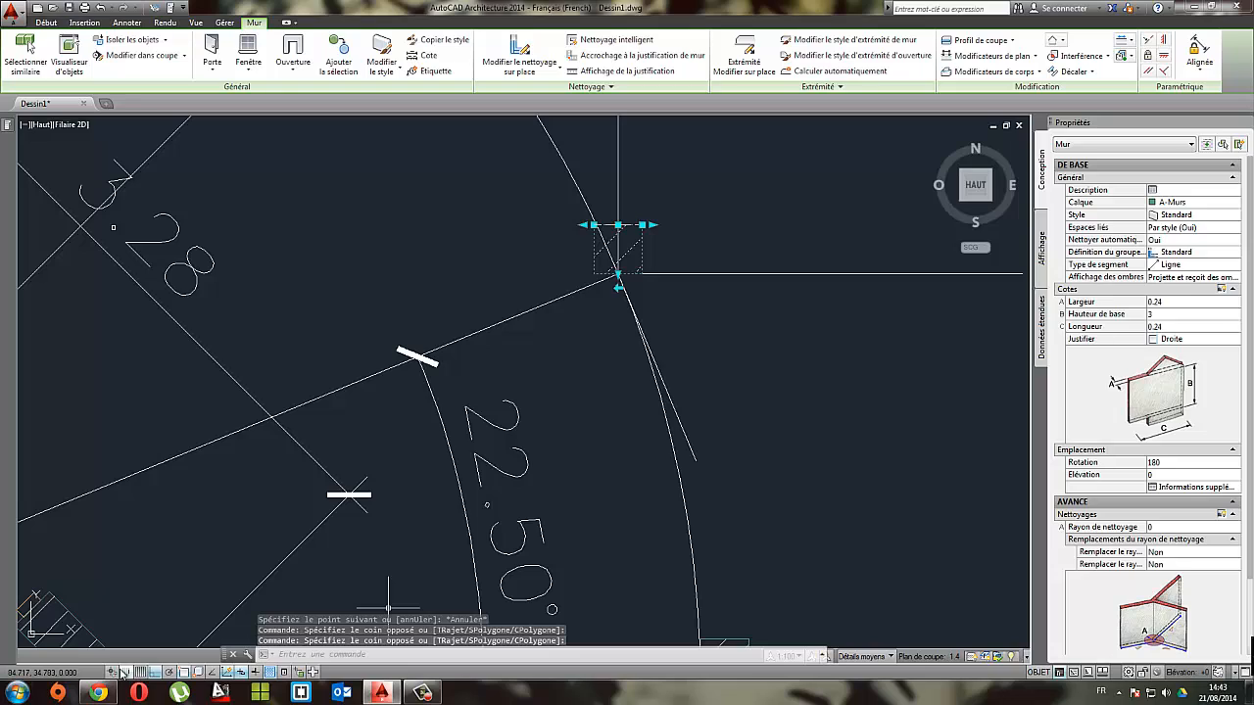
left_click(153, 672)
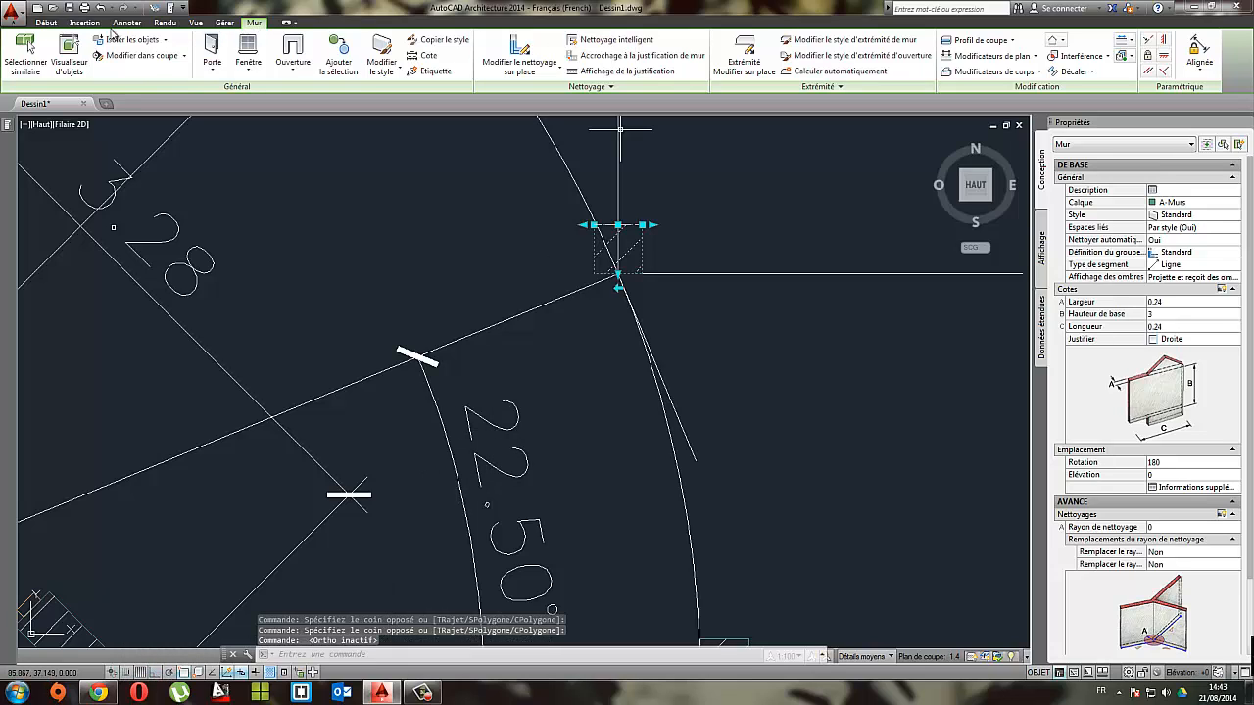
left_click(45, 21)
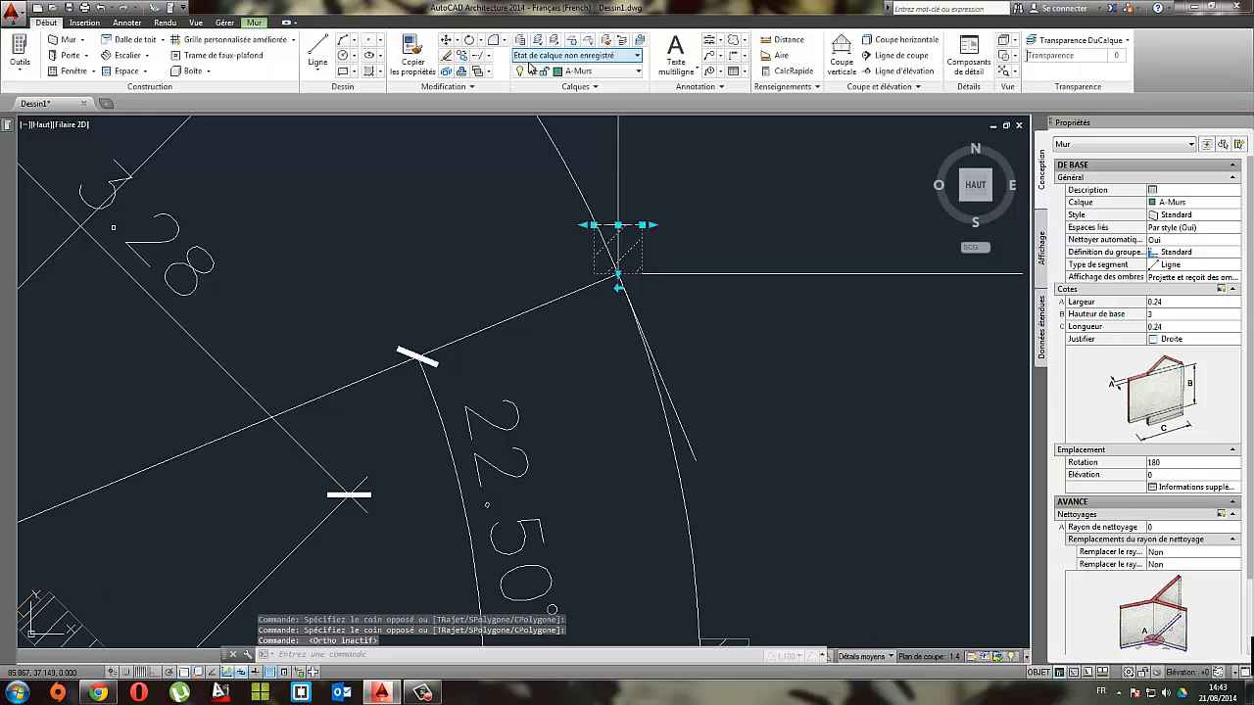
left_click(469, 40)
left_click(618, 275)
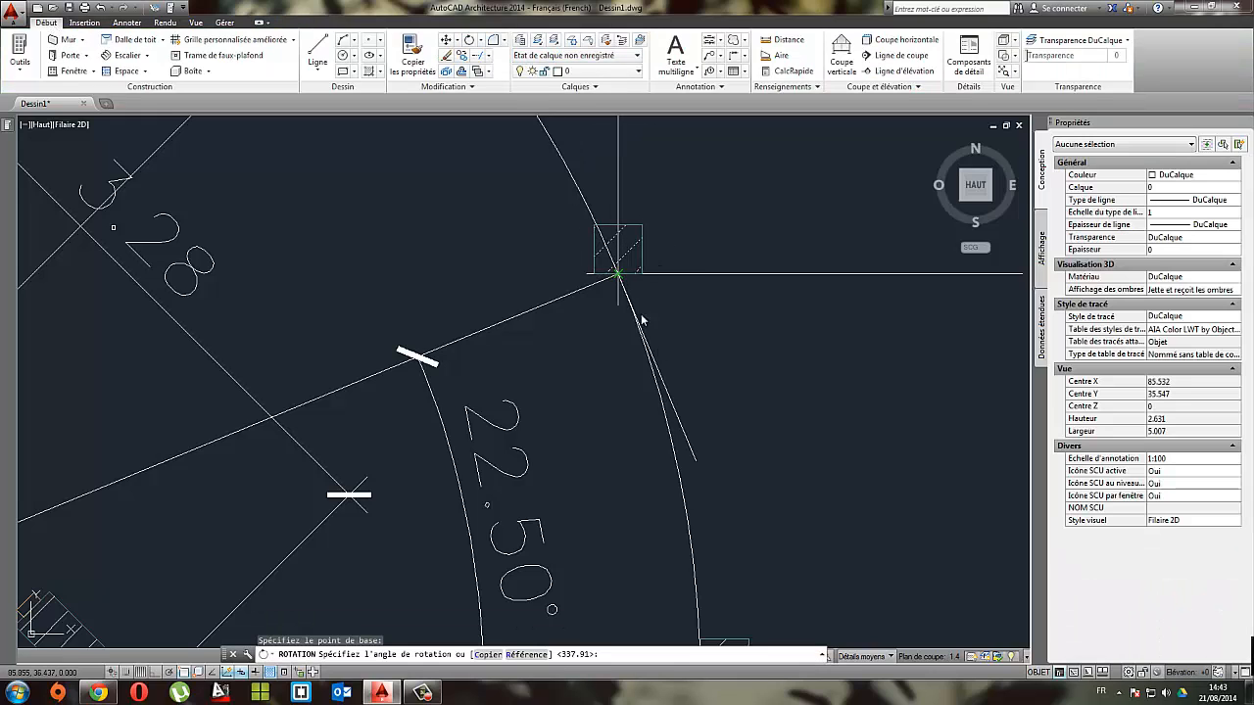
left_click(696, 463)
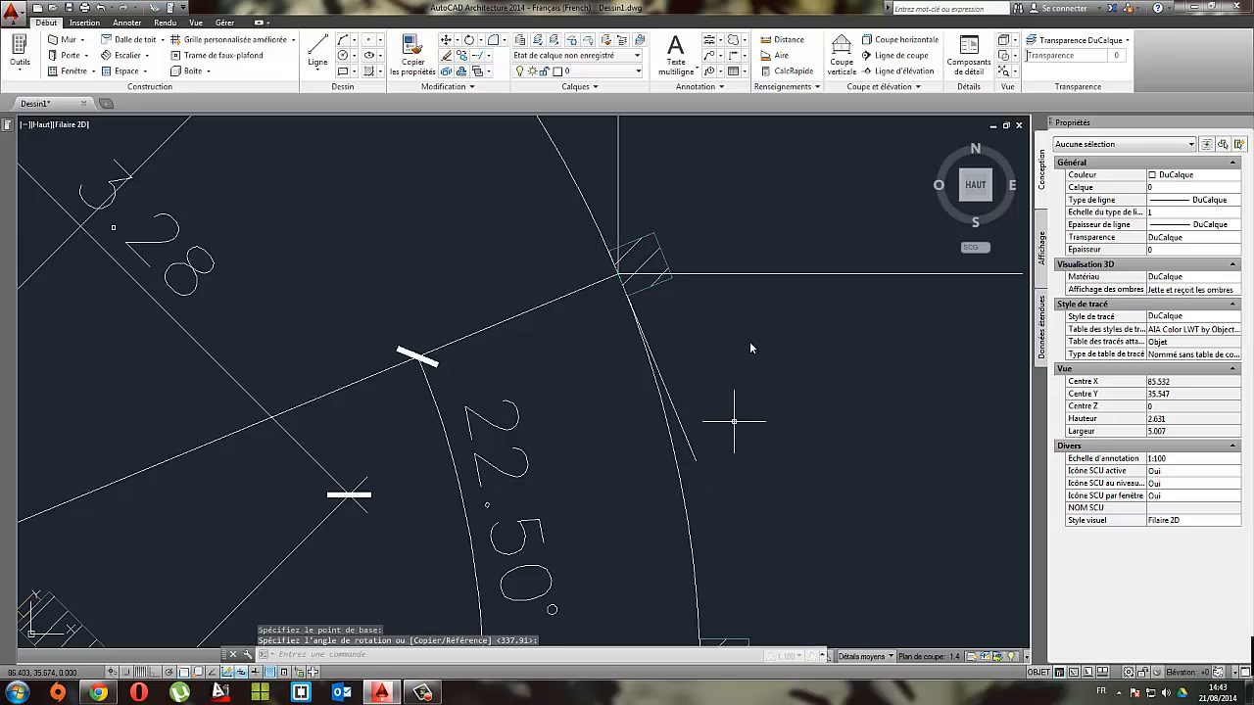
Step: Stretch the angular dimension's upper end from the lowest sloping radial line to the middle radial line's endpoint at the post
scroll(733, 392, "down", 2)
mouse_move(711, 359)
middle_mouse_down()
mouse_move(663, 363)
mouse_move(635, 323)
mouse_move(628, 390)
middle_mouse_up()
scroll(578, 363, "down", 3)
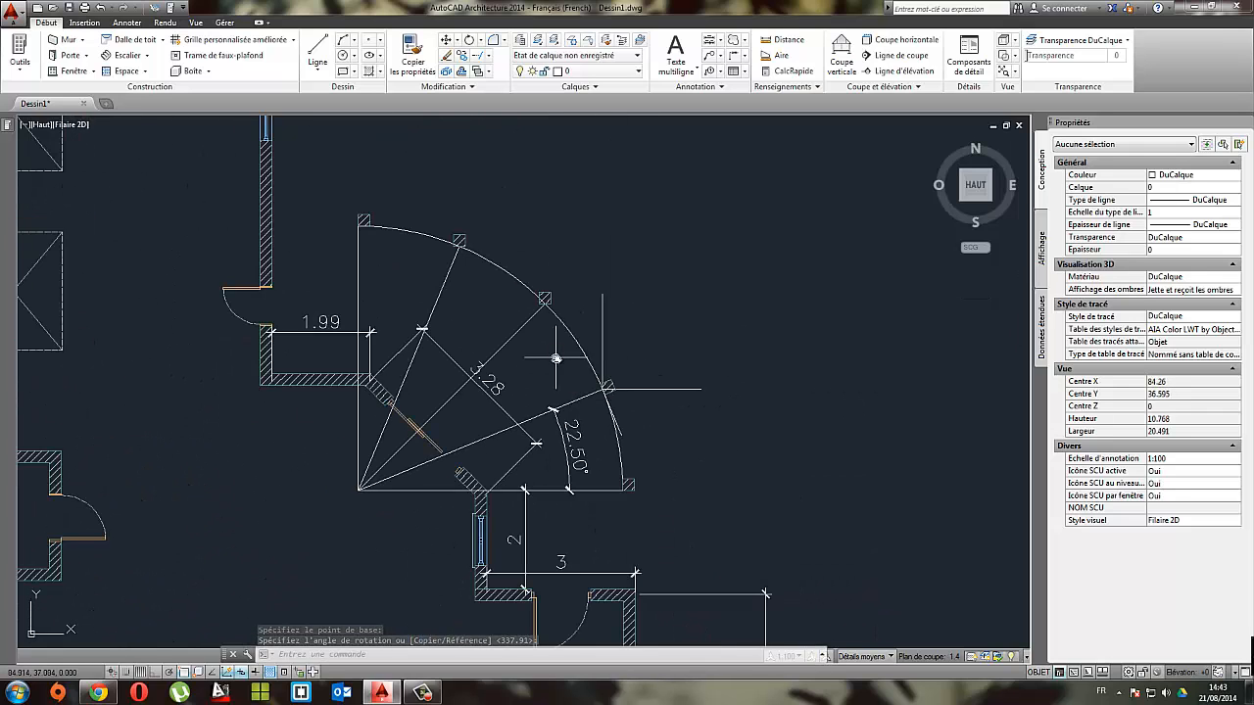
scroll(562, 348, "up", 1)
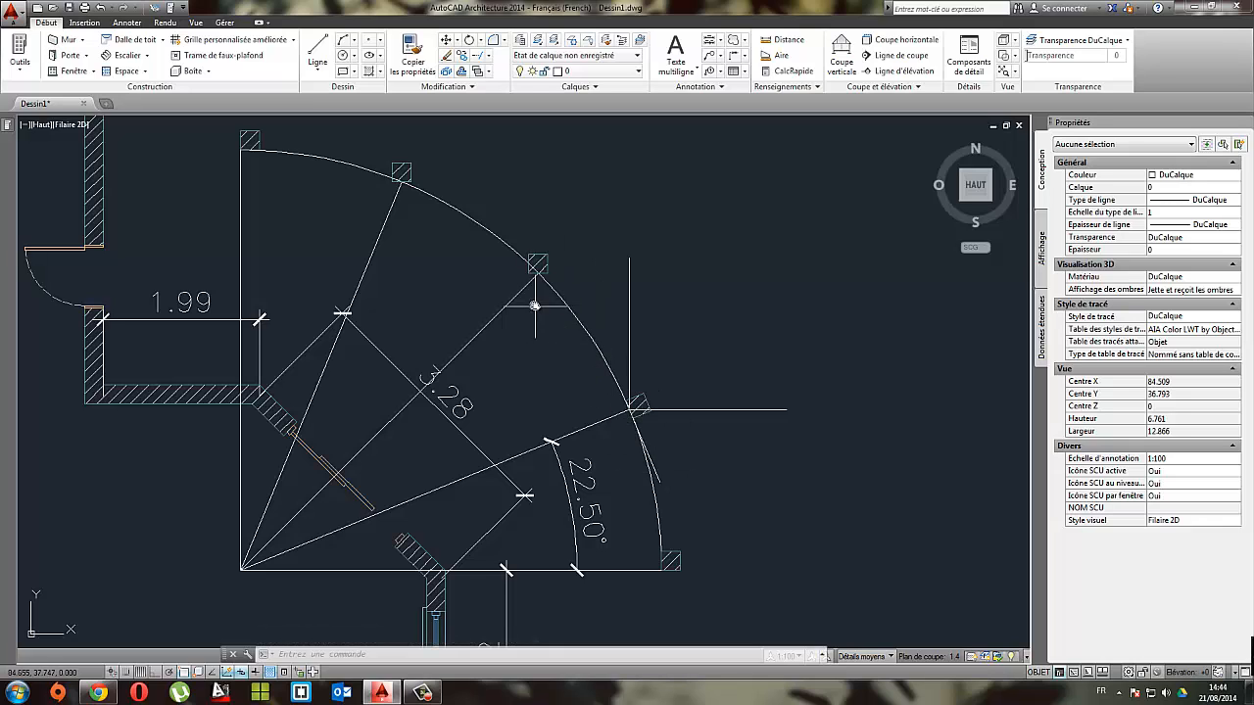
left_click(588, 501)
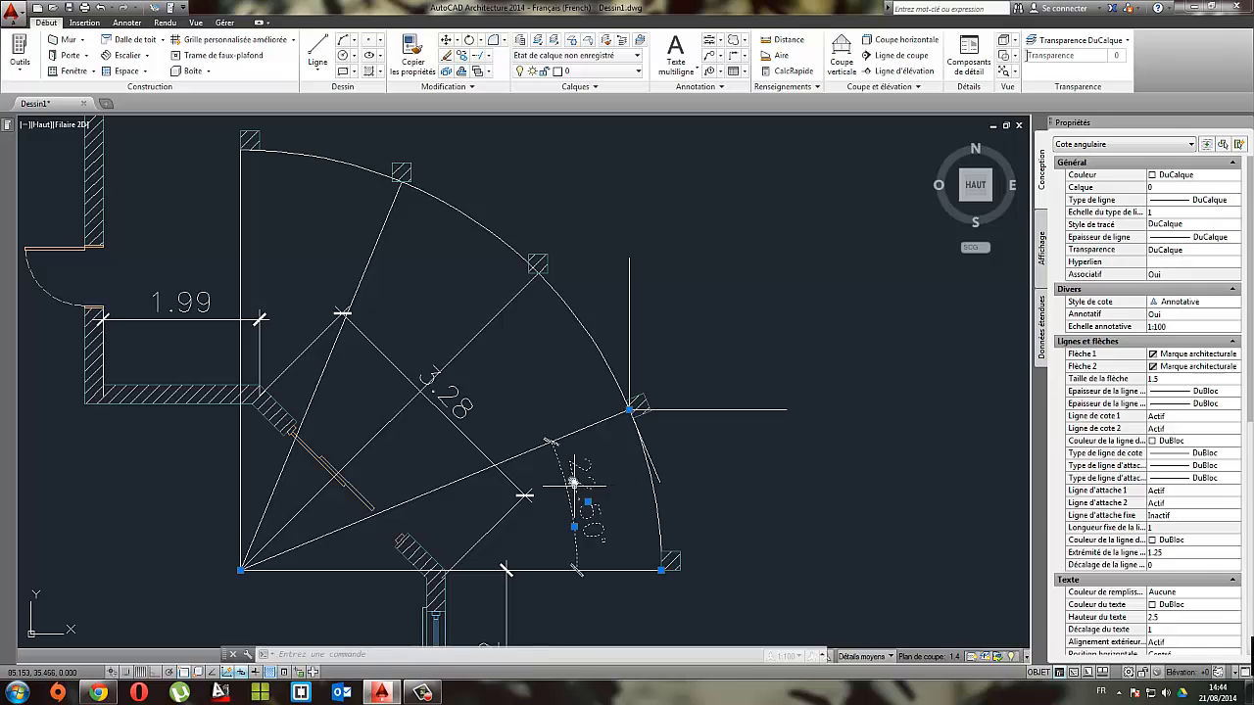
left_click(629, 411)
left_click(628, 412)
left_click(538, 268)
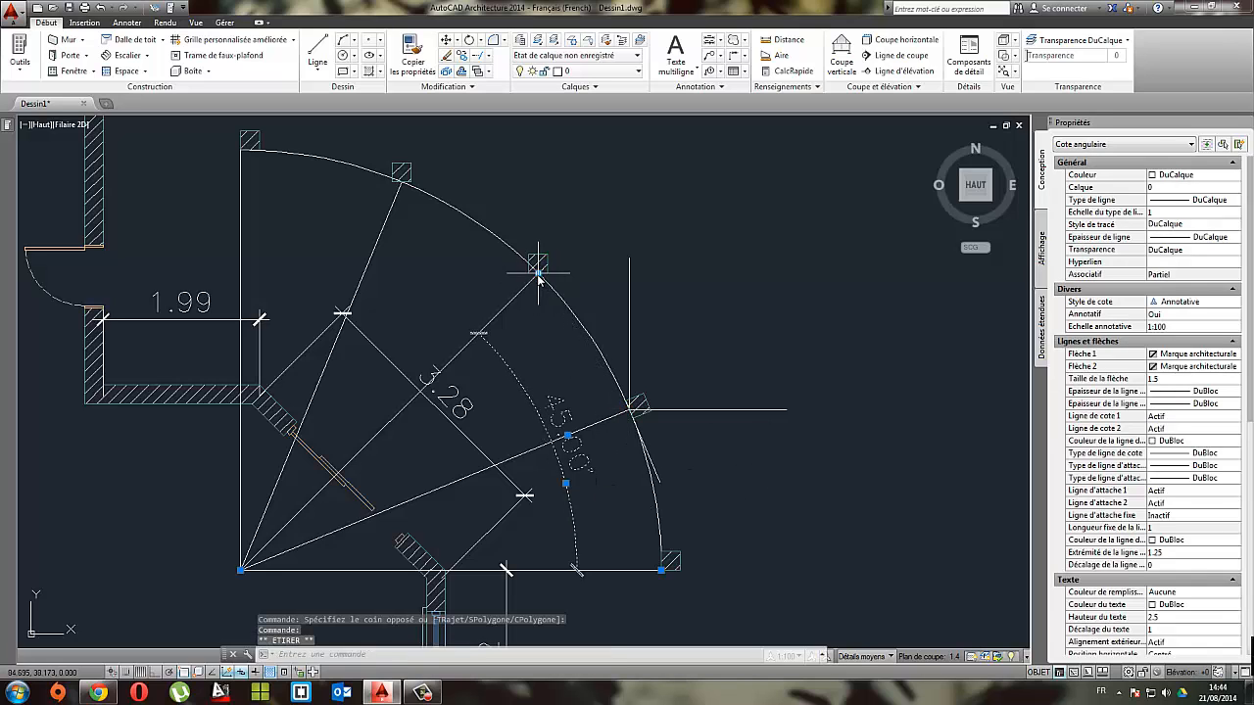
scroll(616, 449, "up", 2)
key("Escape")
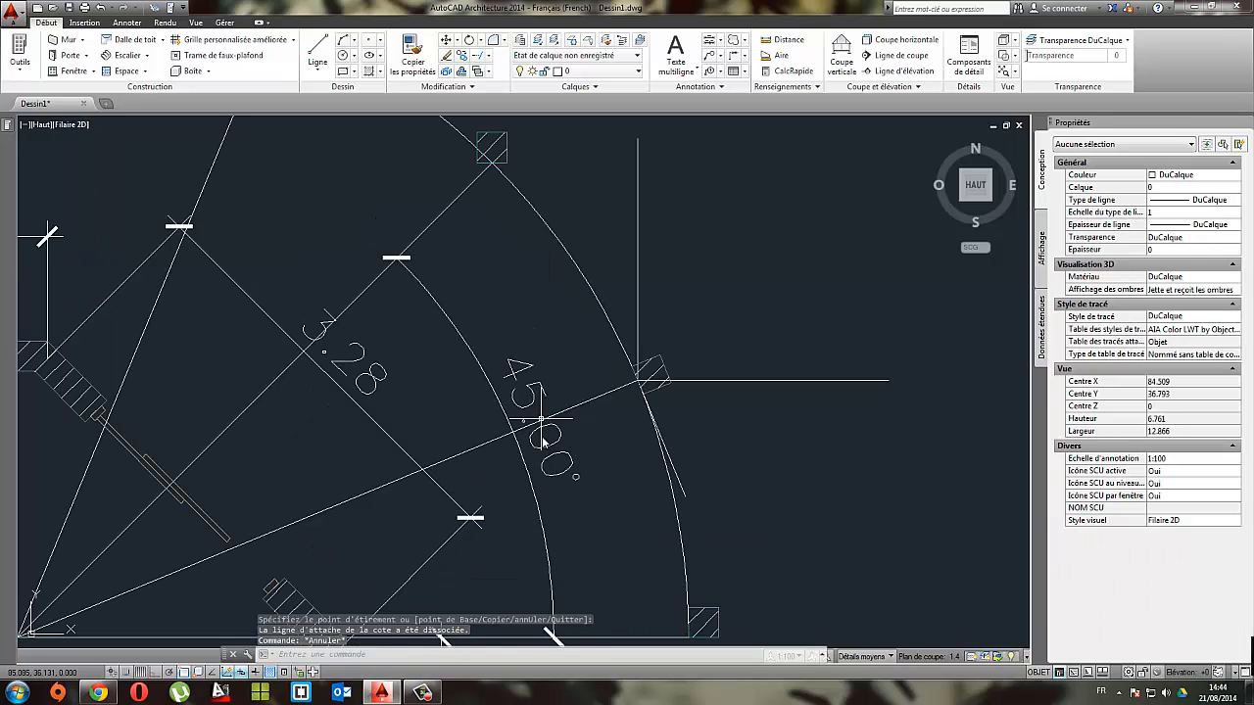
Step: With ortho mode on, draw a line of length 1 at -45° from the base midpoint of the middle radial line's post
scroll(584, 392, "down", 2)
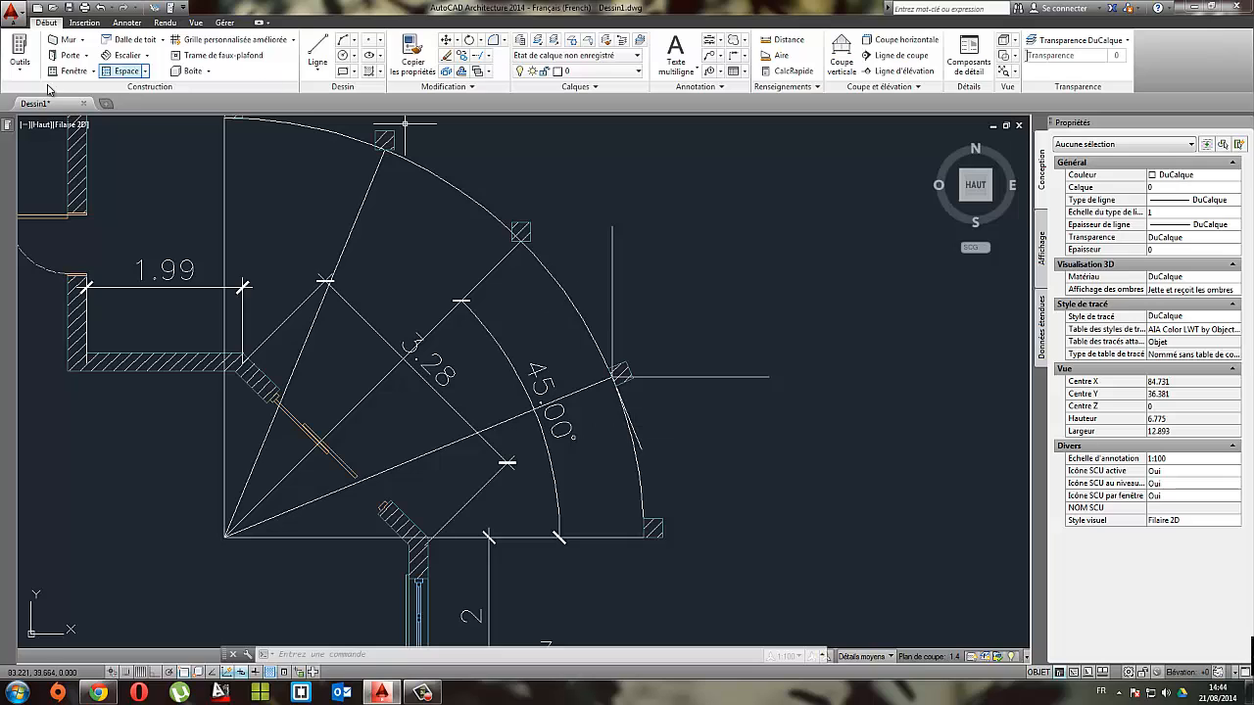
left_click(317, 51)
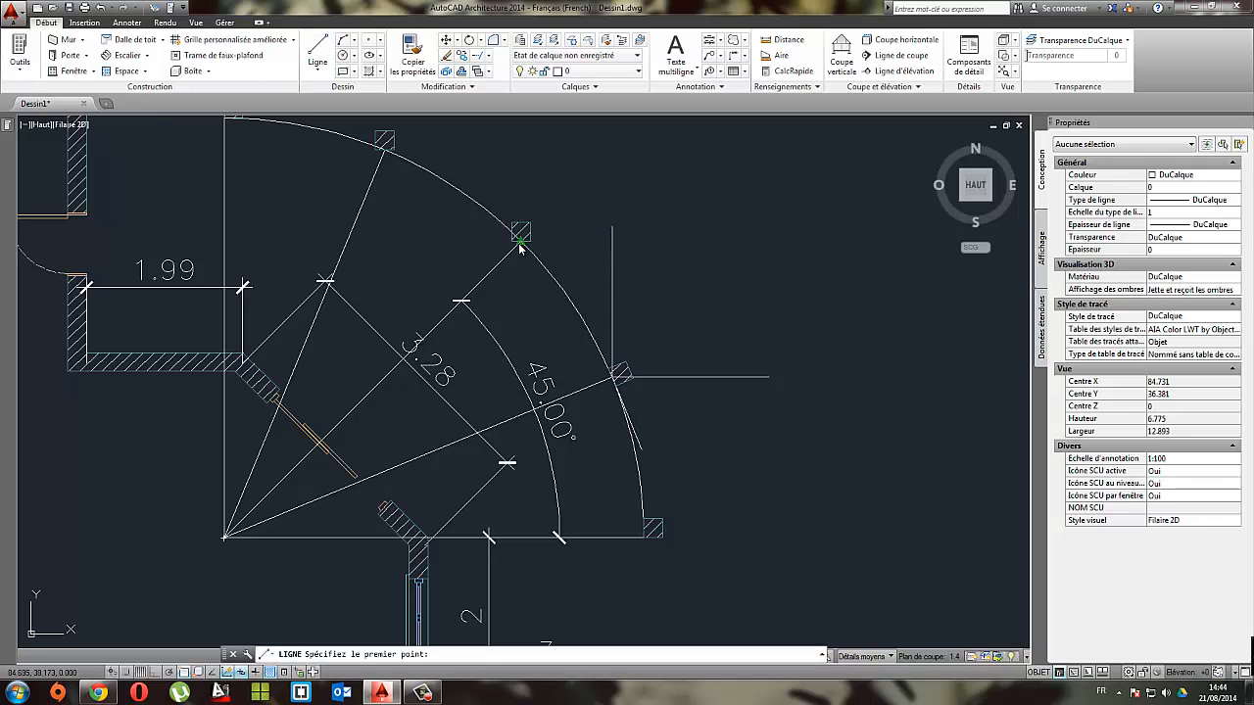
left_click(520, 245)
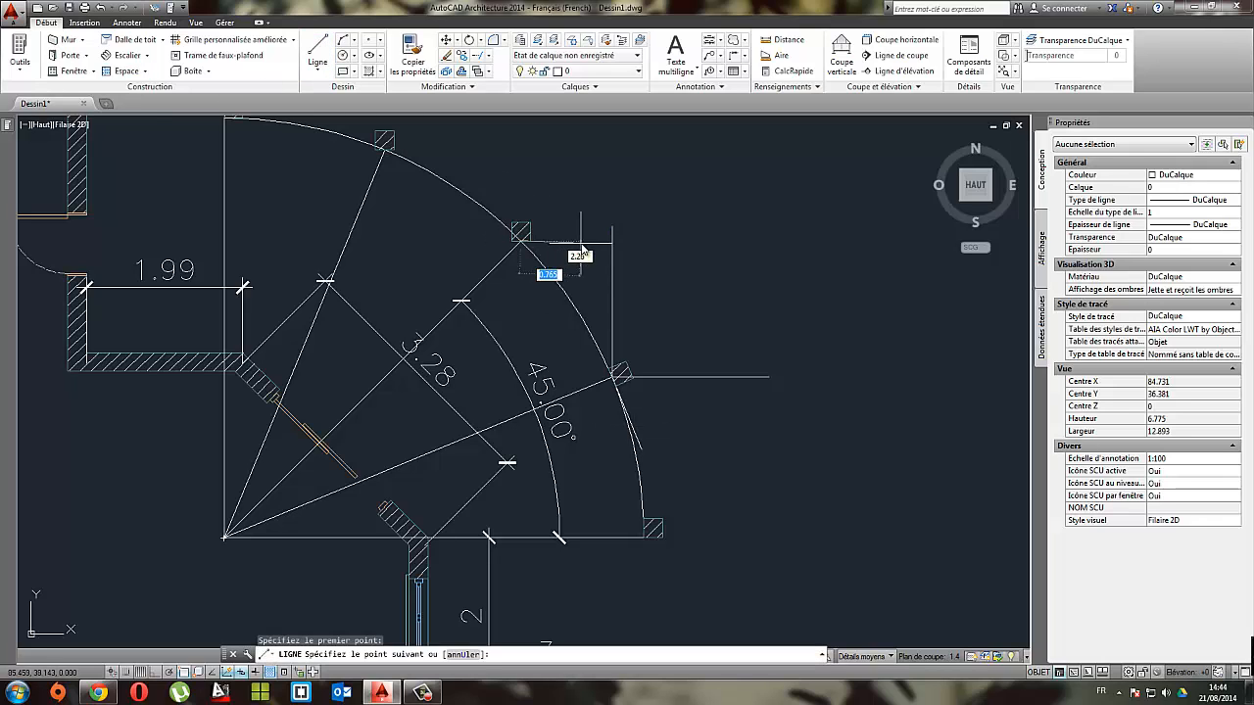
left_click(153, 670)
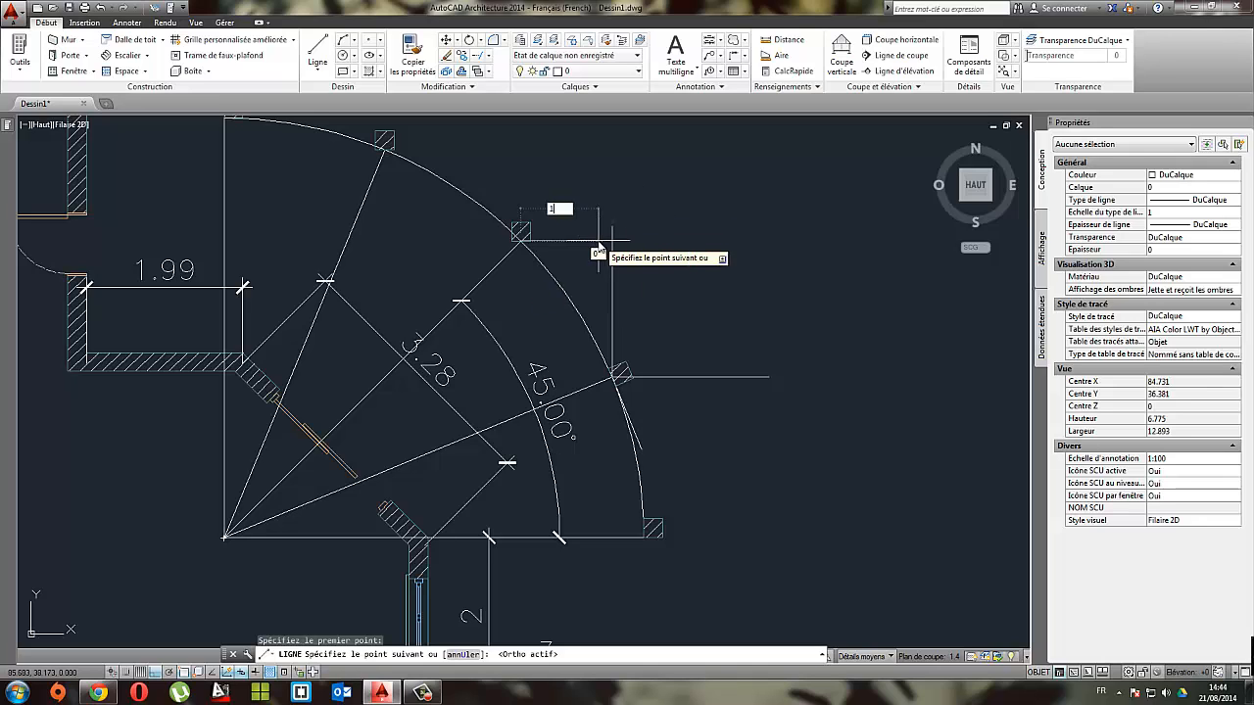
type("1")
key("Tab")
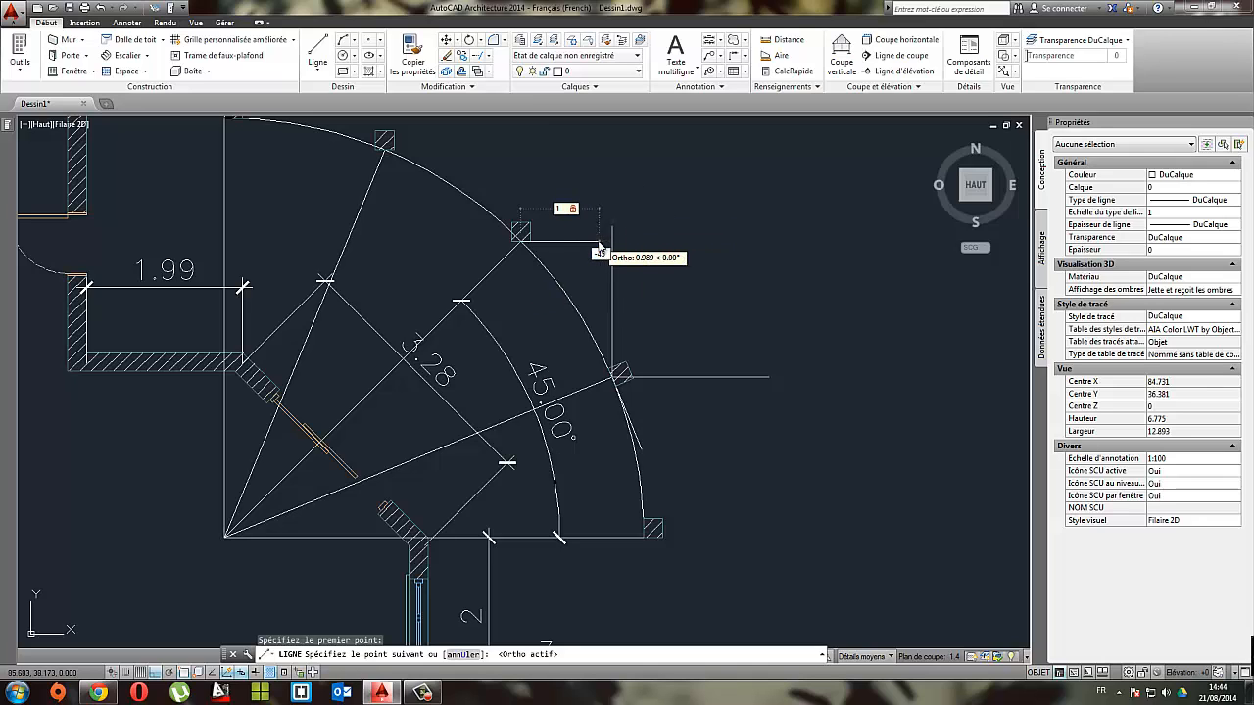
key("Return")
key("Escape")
scroll(580, 282, "up", 2)
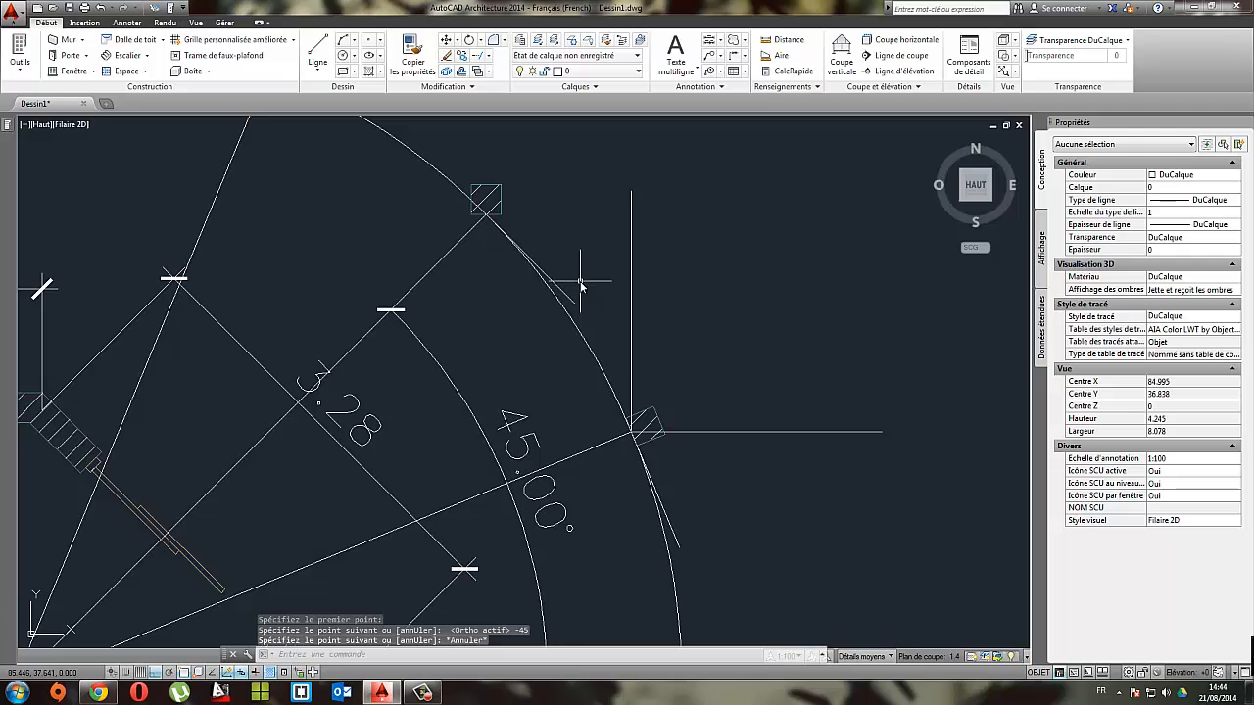
Step: With ortho mode off, rotate the middle radial line's post about its base midpoint until its base aligns with the short -45° line
left_click(471, 41)
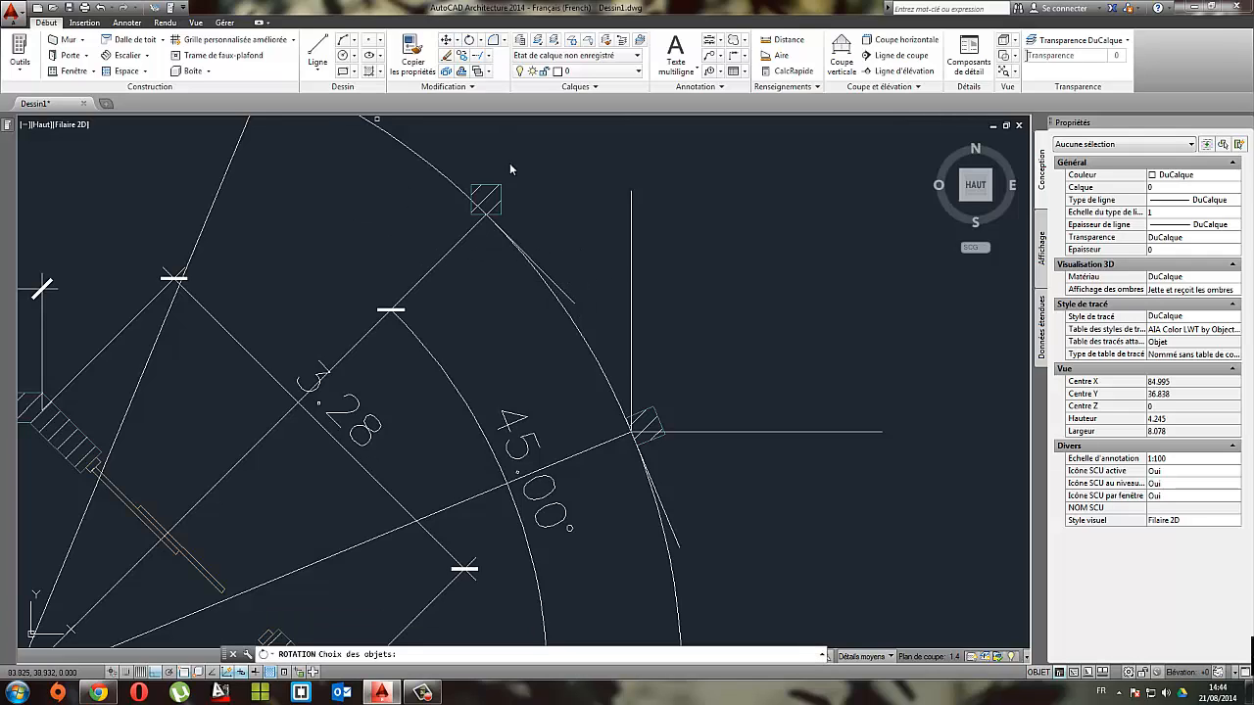
left_click(496, 182)
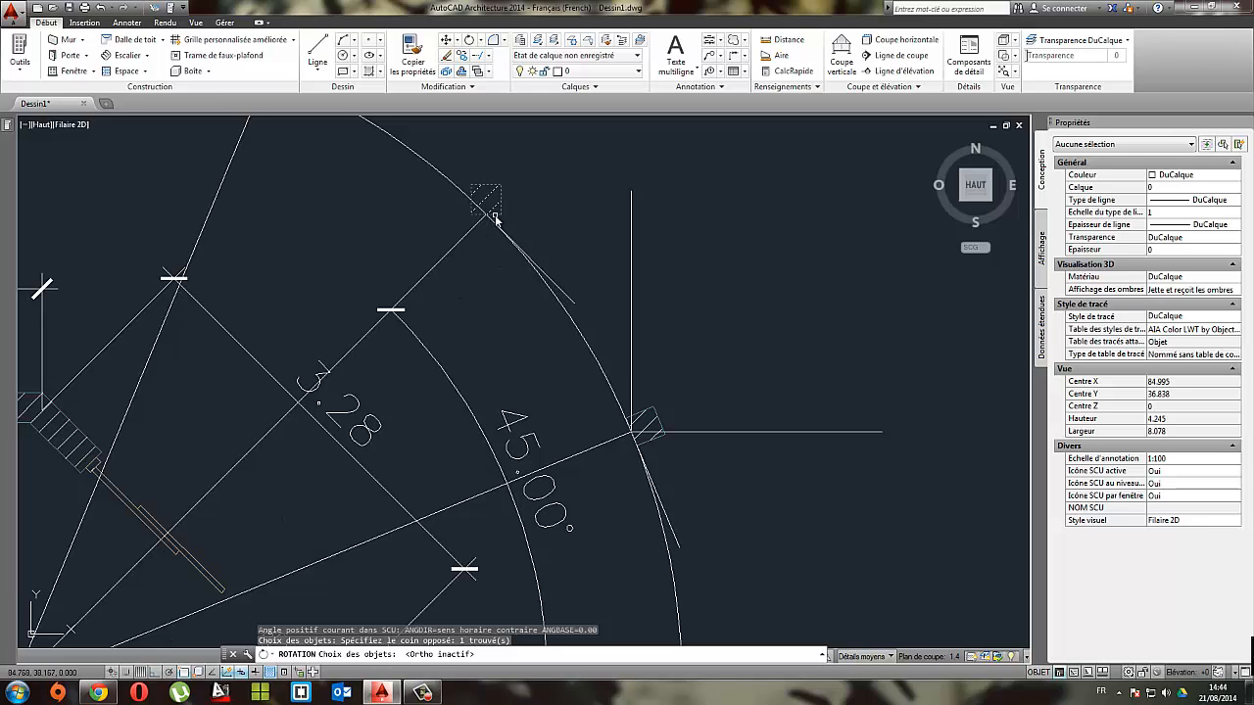
key("Return")
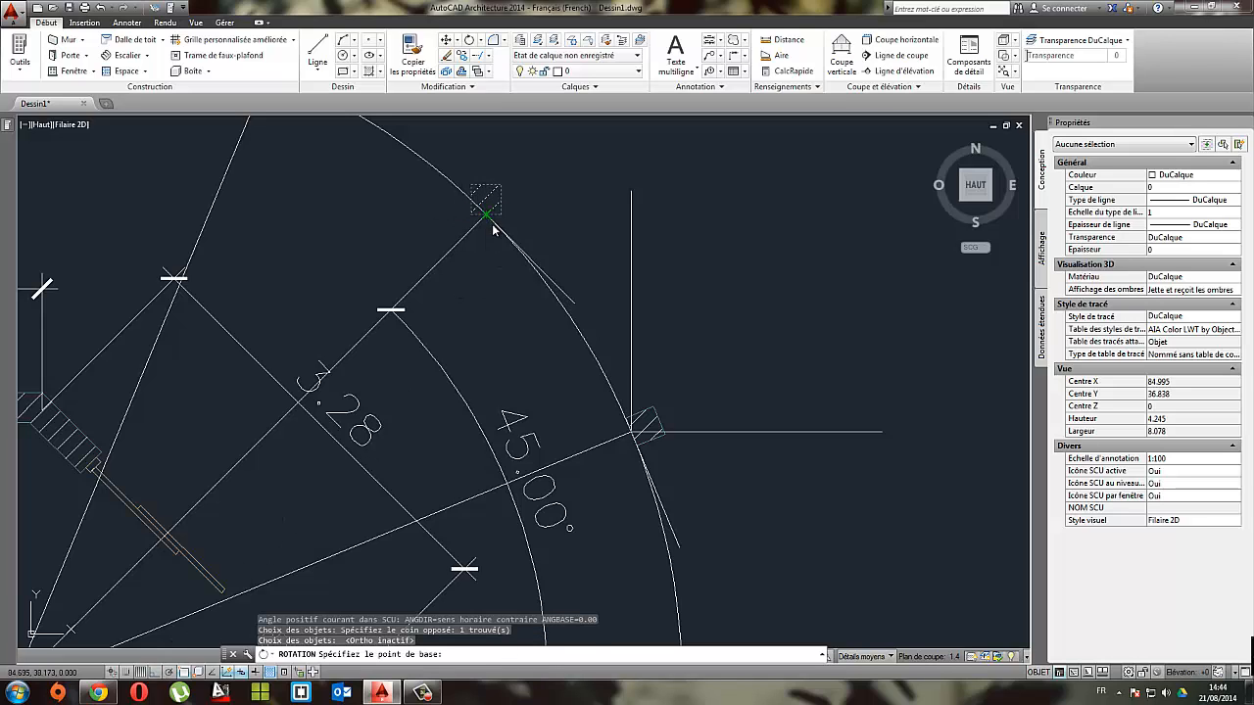
left_click(486, 215)
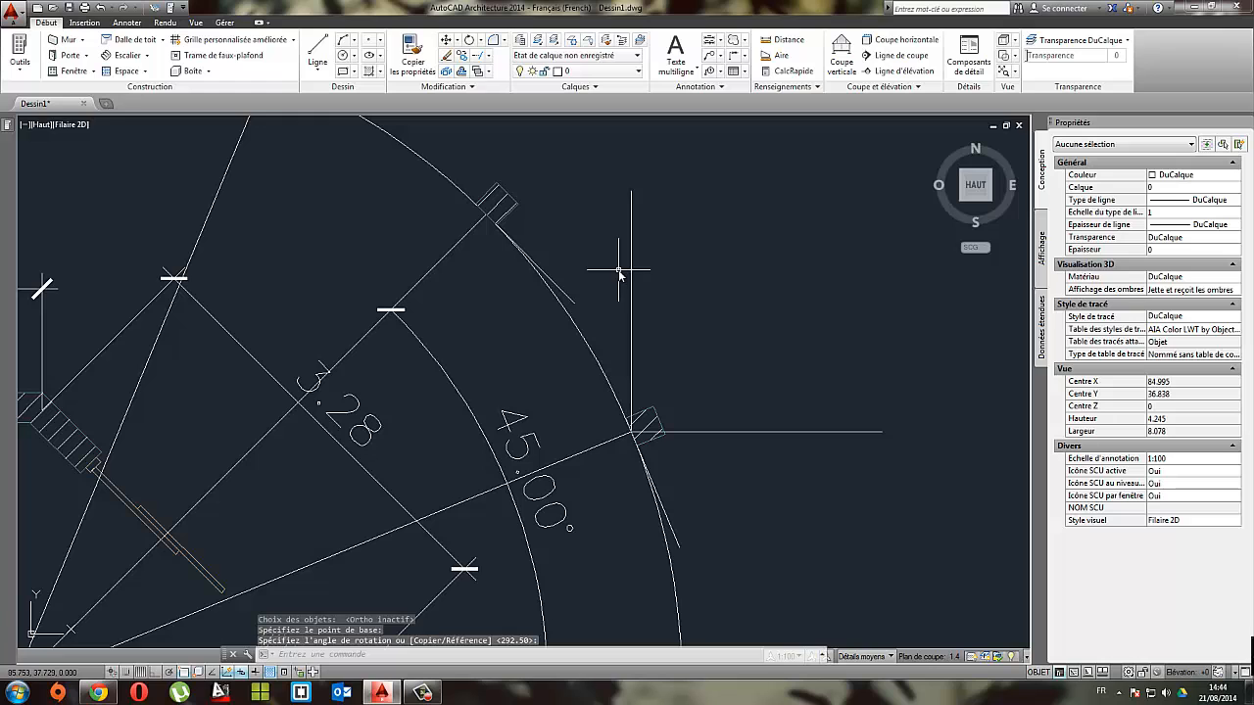
key("Return")
scroll(609, 245, "down", 6)
mouse_move(594, 235)
middle_mouse_down()
mouse_move(560, 305)
mouse_move(464, 224)
middle_mouse_up()
scroll(530, 290, "up", 4)
key("Escape")
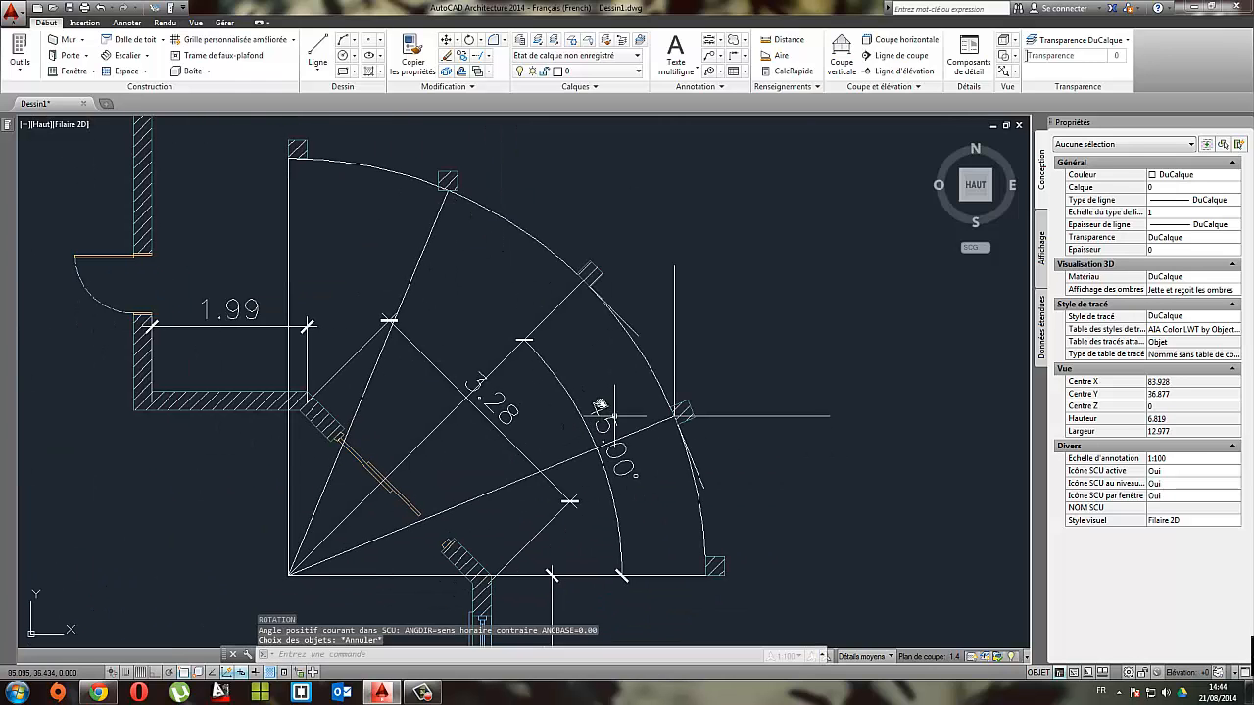
Step: Stretch the angular dimension's upper end from the middle radial line to the steepest radial line's endpoint at the post
left_click(600, 424)
left_click(584, 281)
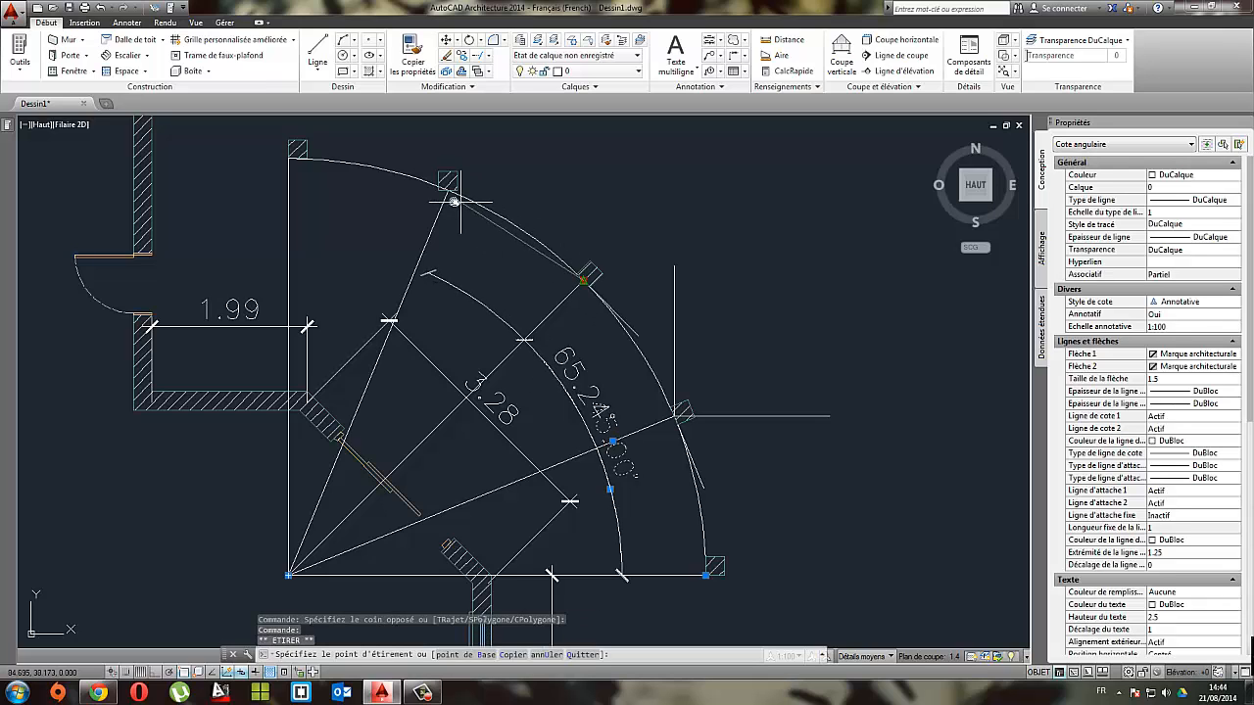
middle_click_drag(619, 401, 596, 351)
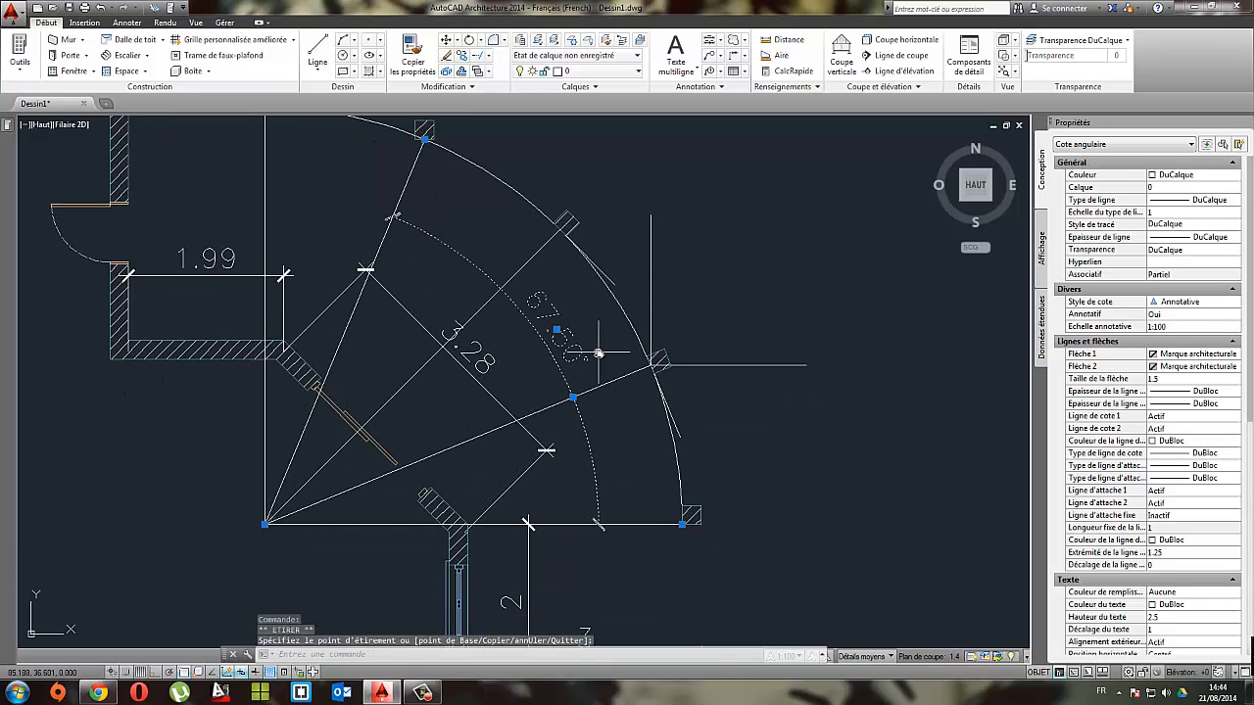
key("Escape")
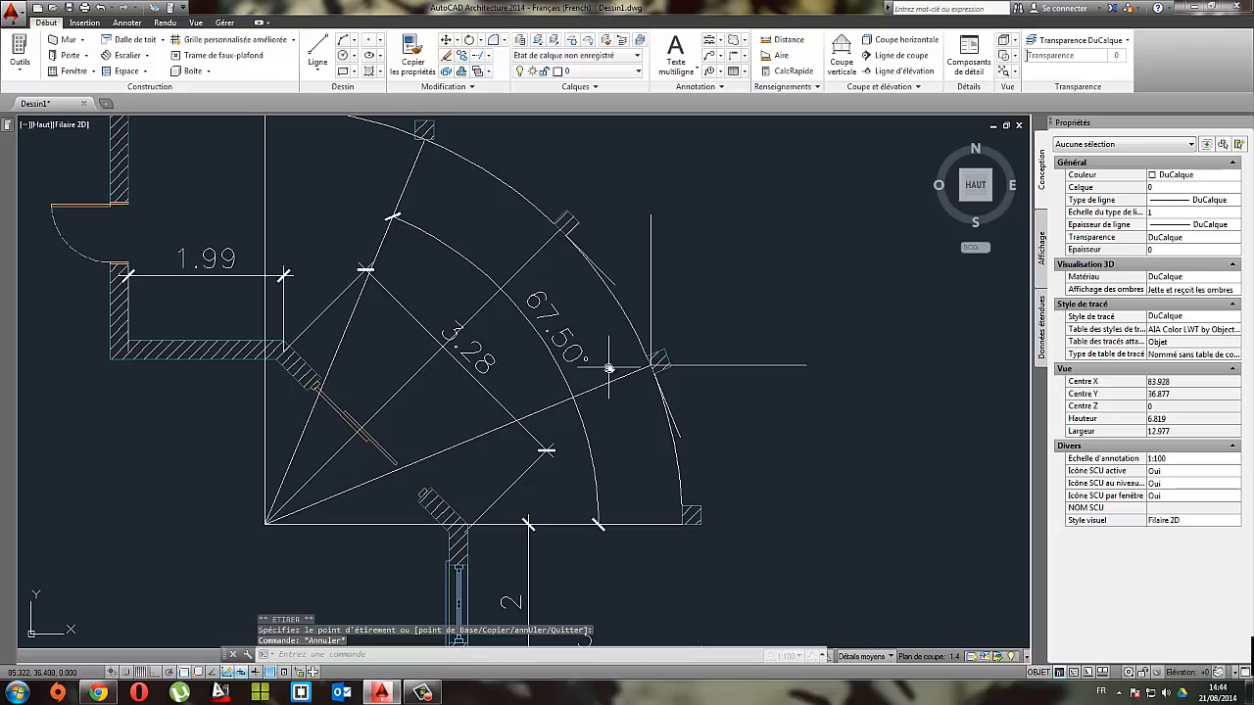
Step: With ortho mode on, draw a line of length 1 at -22.5° from the base midpoint of the steepest radial line's post
mouse_move(629, 390)
middle_mouse_down()
mouse_move(621, 356)
mouse_move(653, 420)
mouse_move(728, 425)
mouse_move(692, 432)
middle_mouse_up()
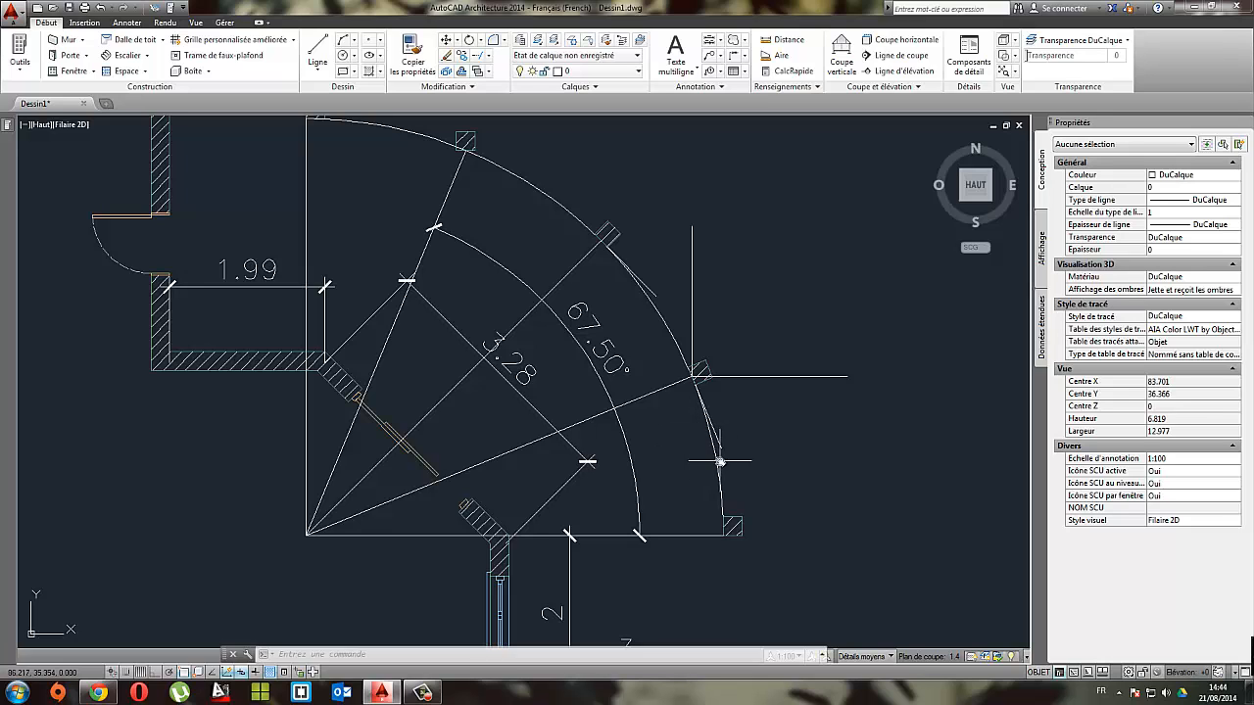
middle_click_drag(620, 376, 623, 431)
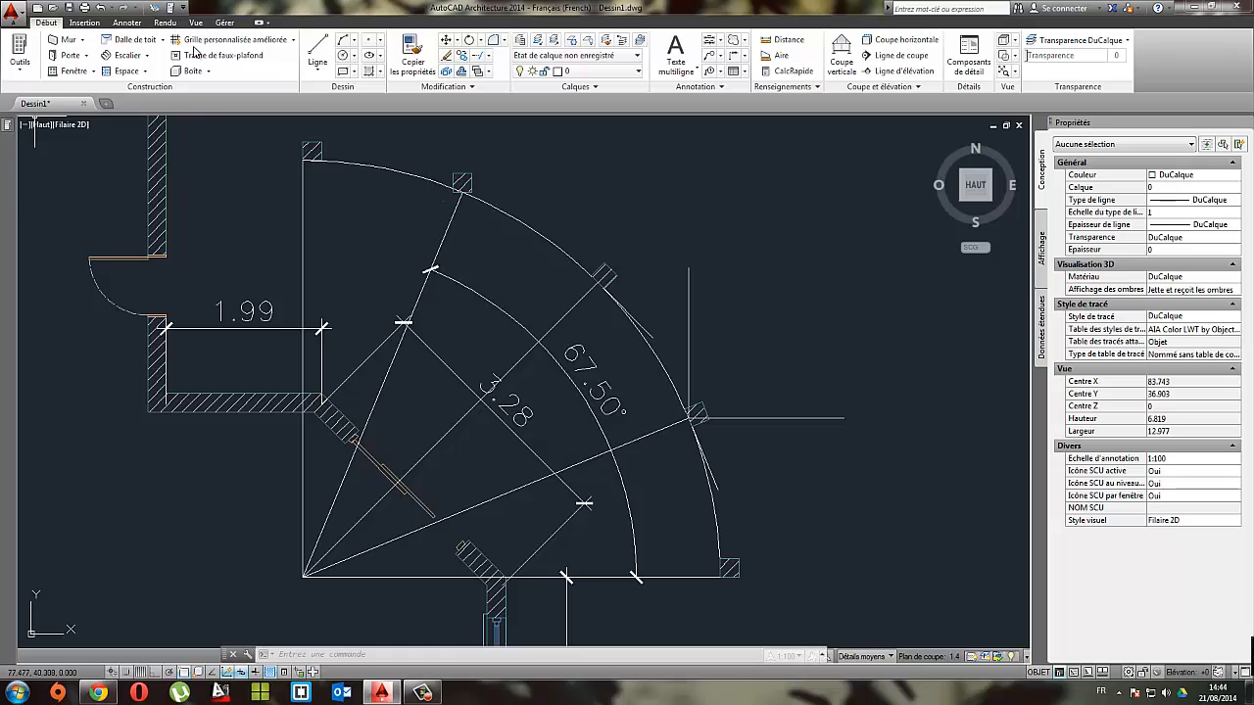
left_click(316, 55)
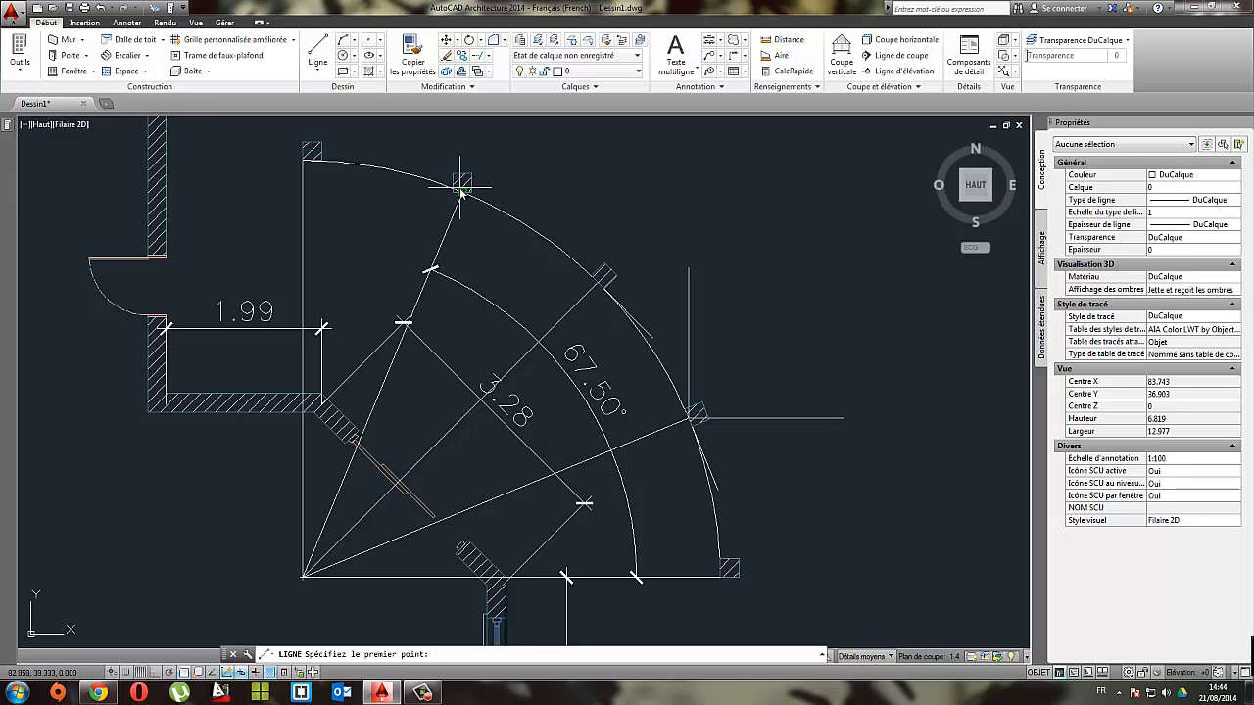
left_click(460, 186)
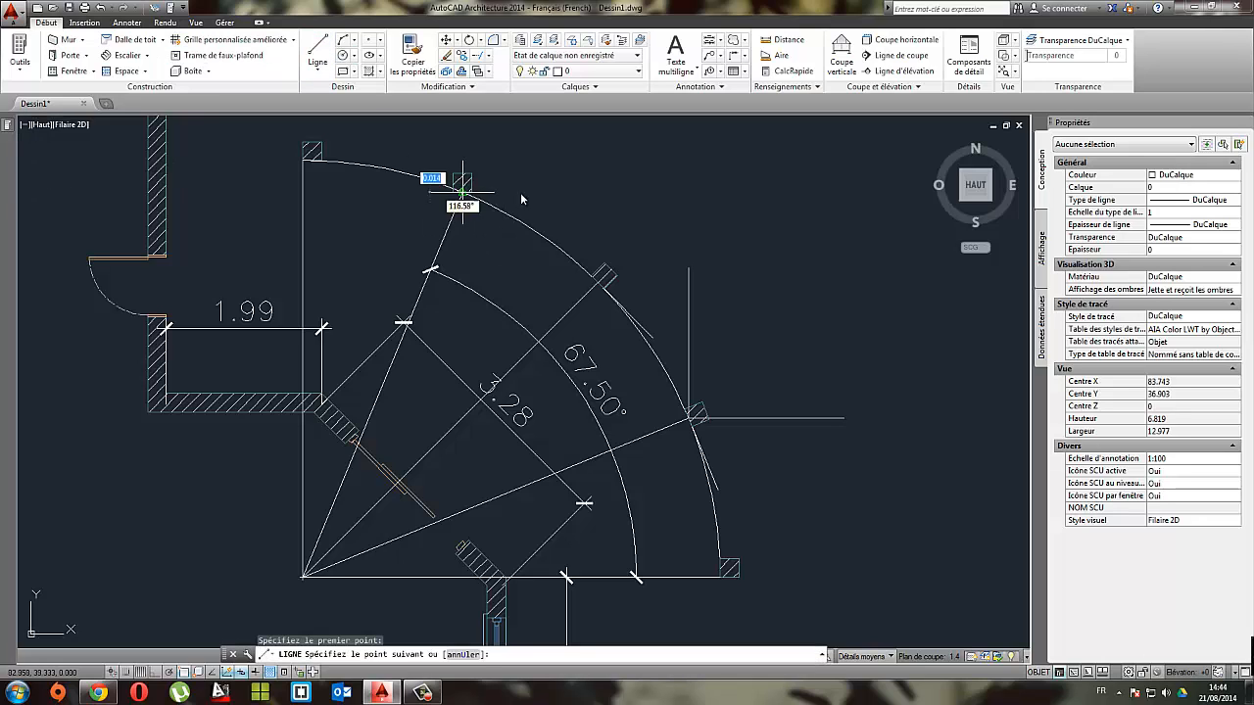
left_click(184, 673)
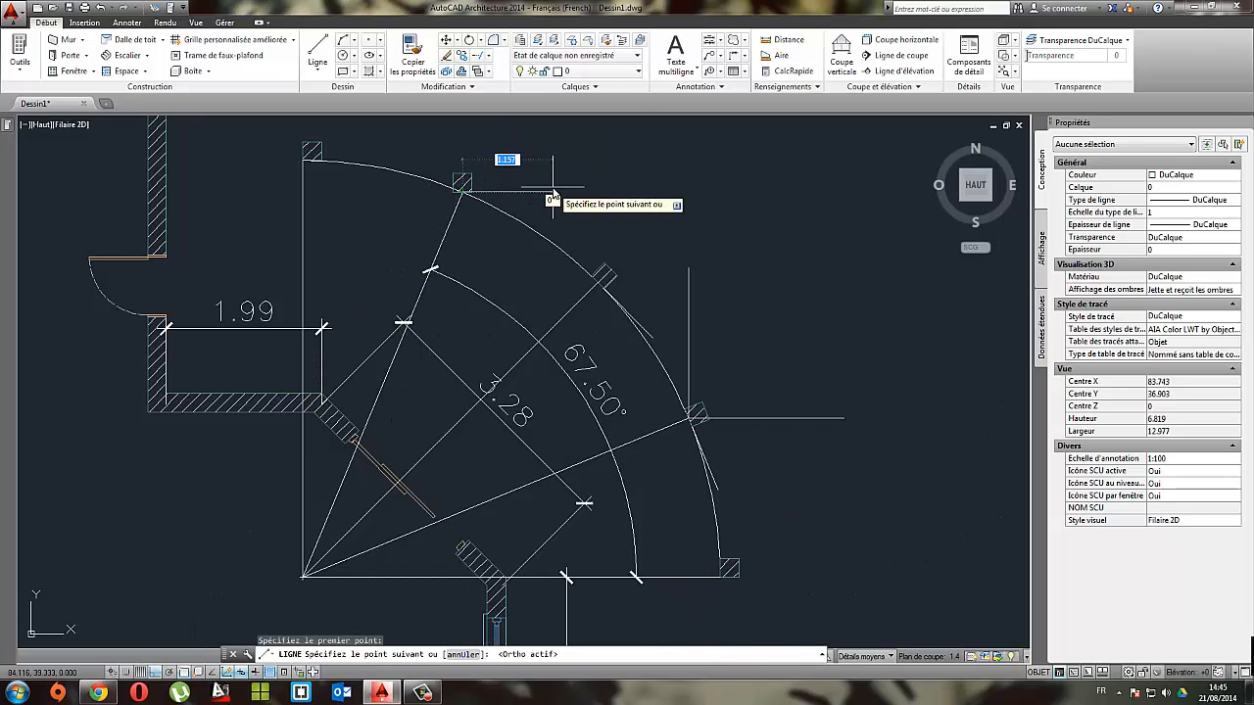
key("Tab")
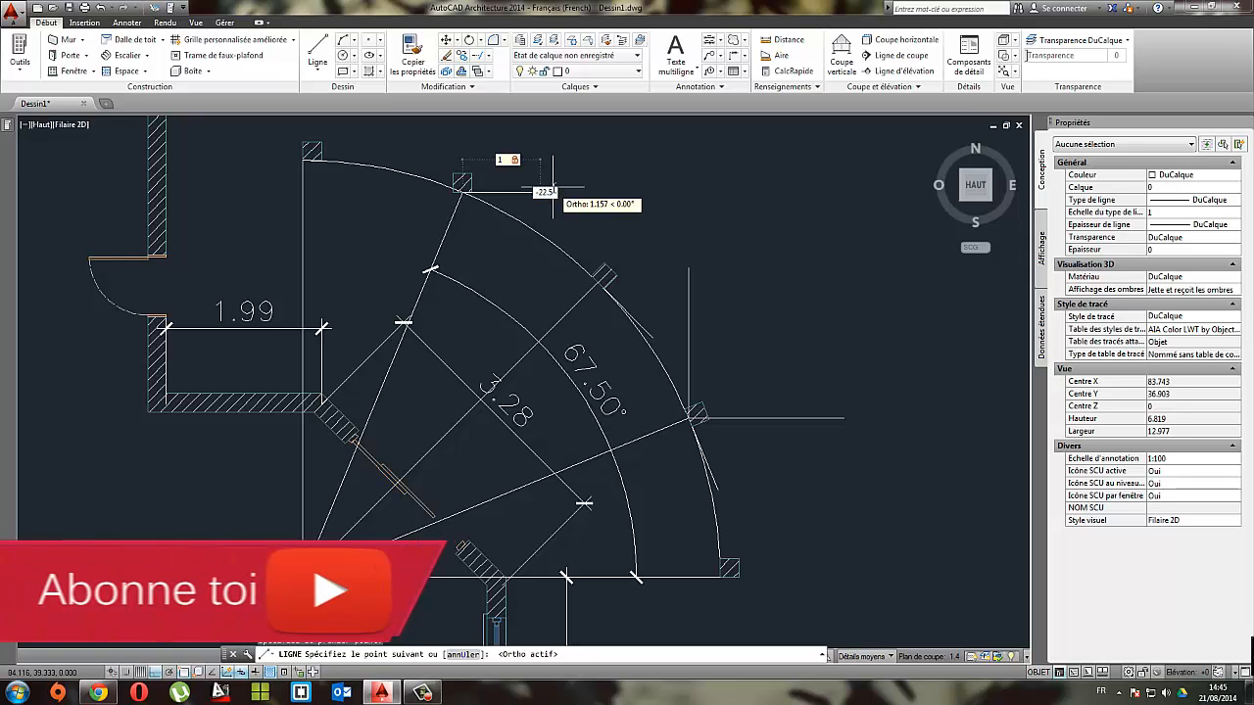
key("Return")
key("Escape")
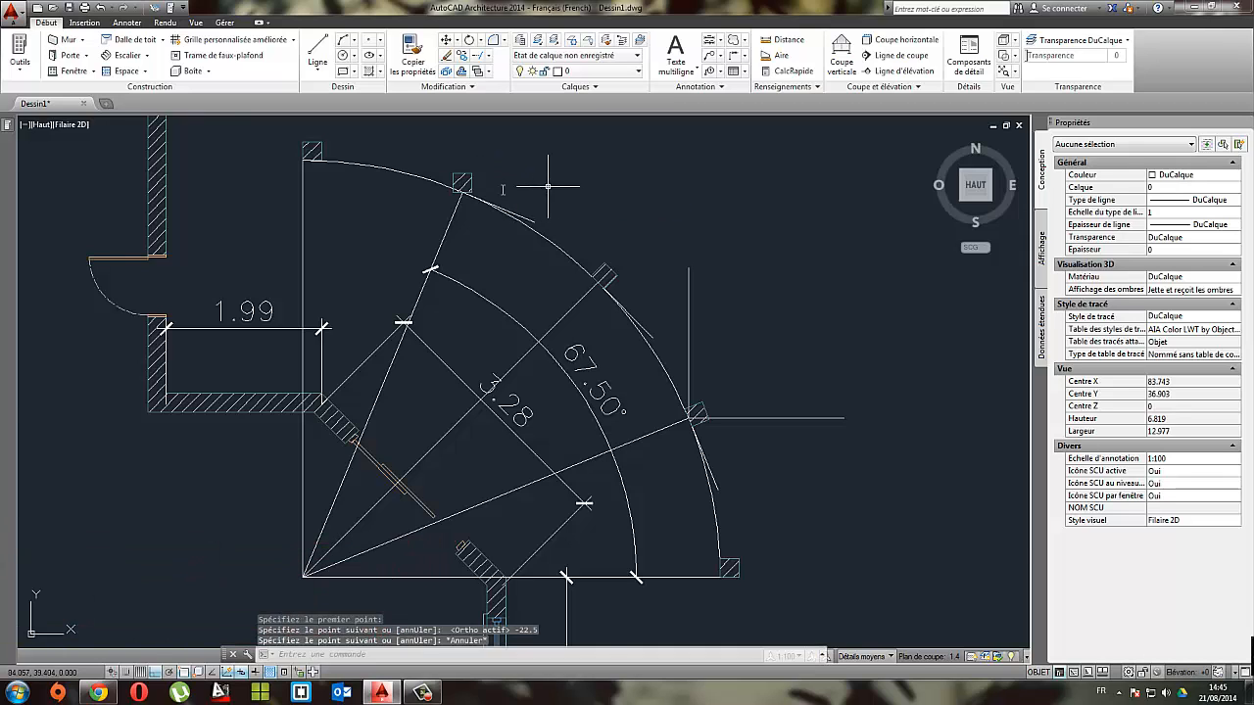
Step: With ortho mode off, rotate the steepest radial line's post about its base midpoint until its base aligns with the short -22.5° line
scroll(476, 196, "up", 2)
left_click(494, 176)
left_click(458, 155)
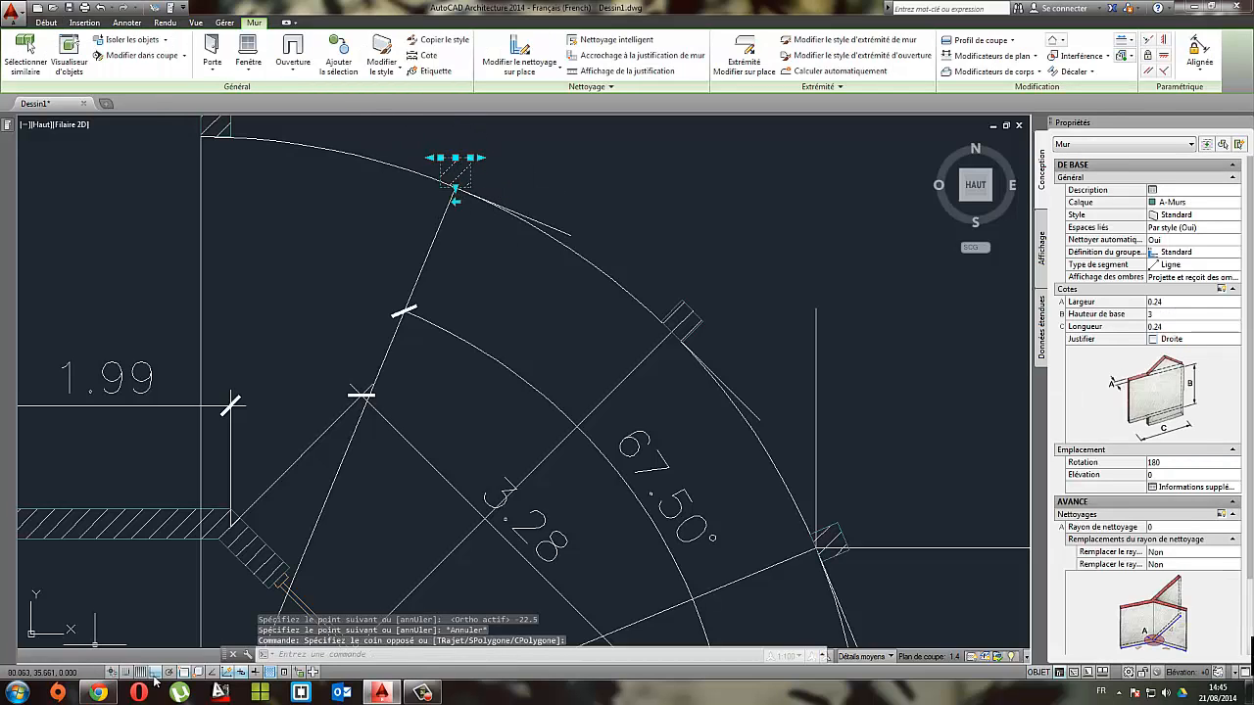
left_click(154, 673)
left_click(46, 22)
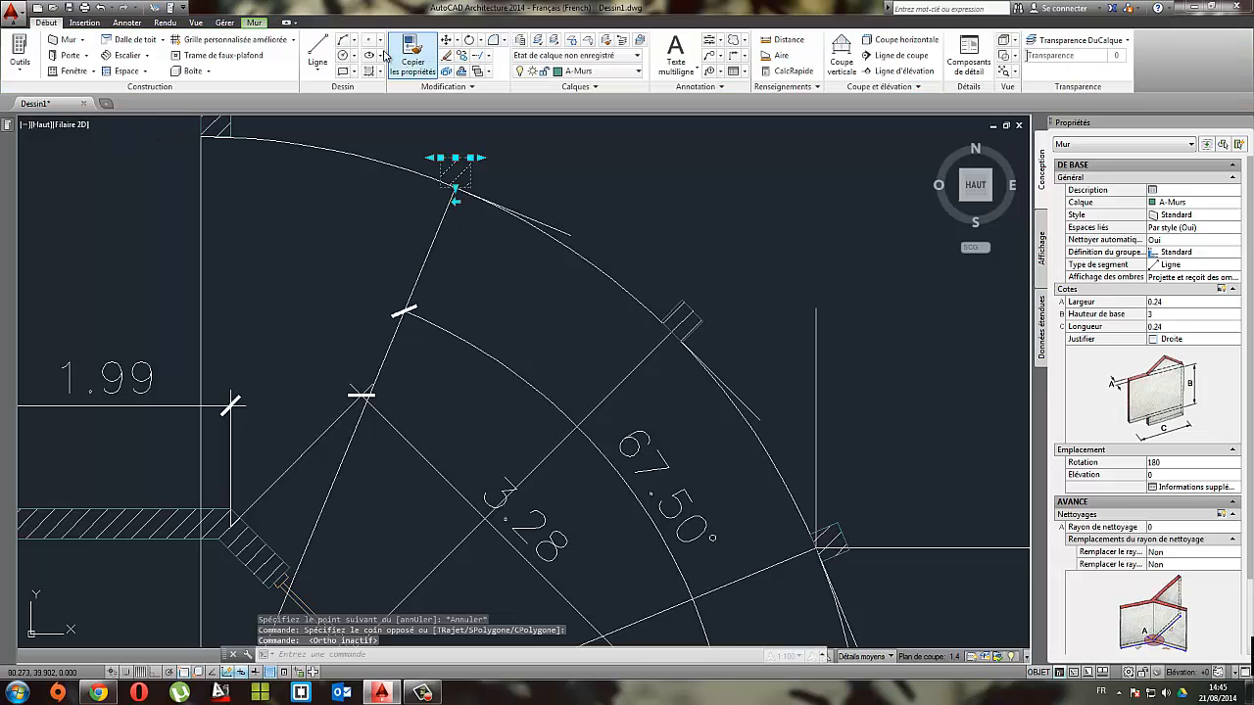
left_click(470, 40)
left_click(456, 187)
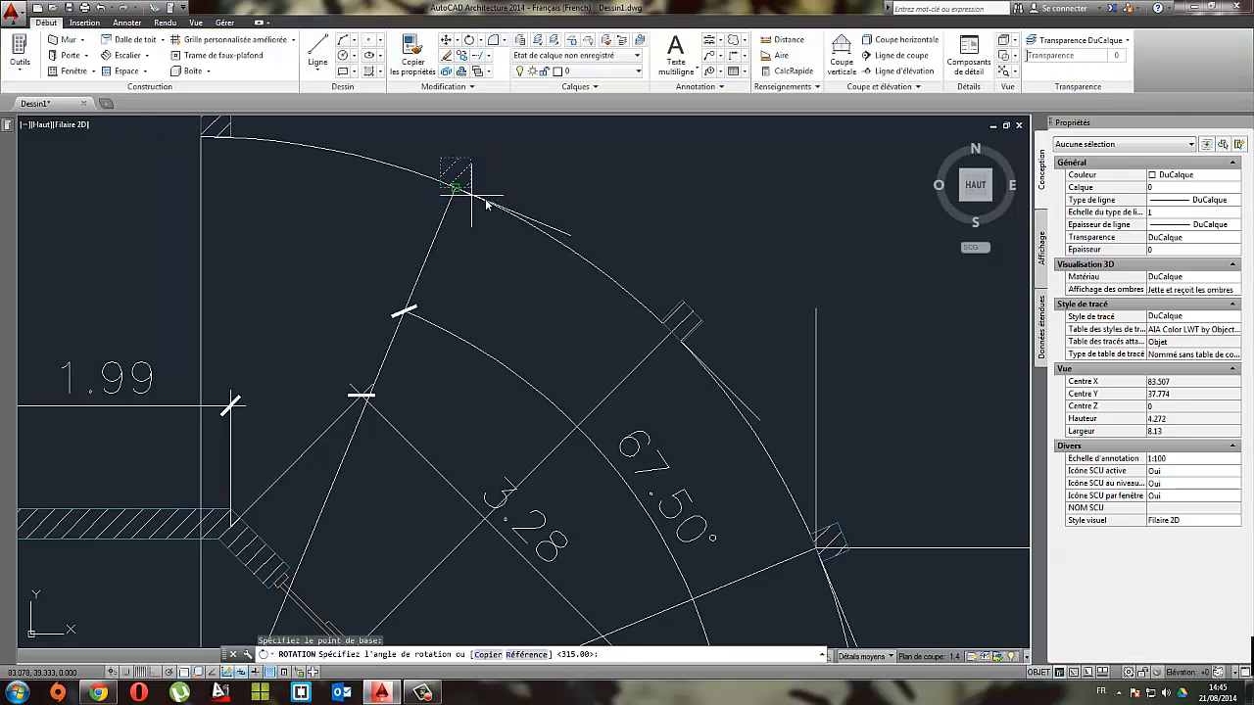
left_click(570, 236)
key("Return")
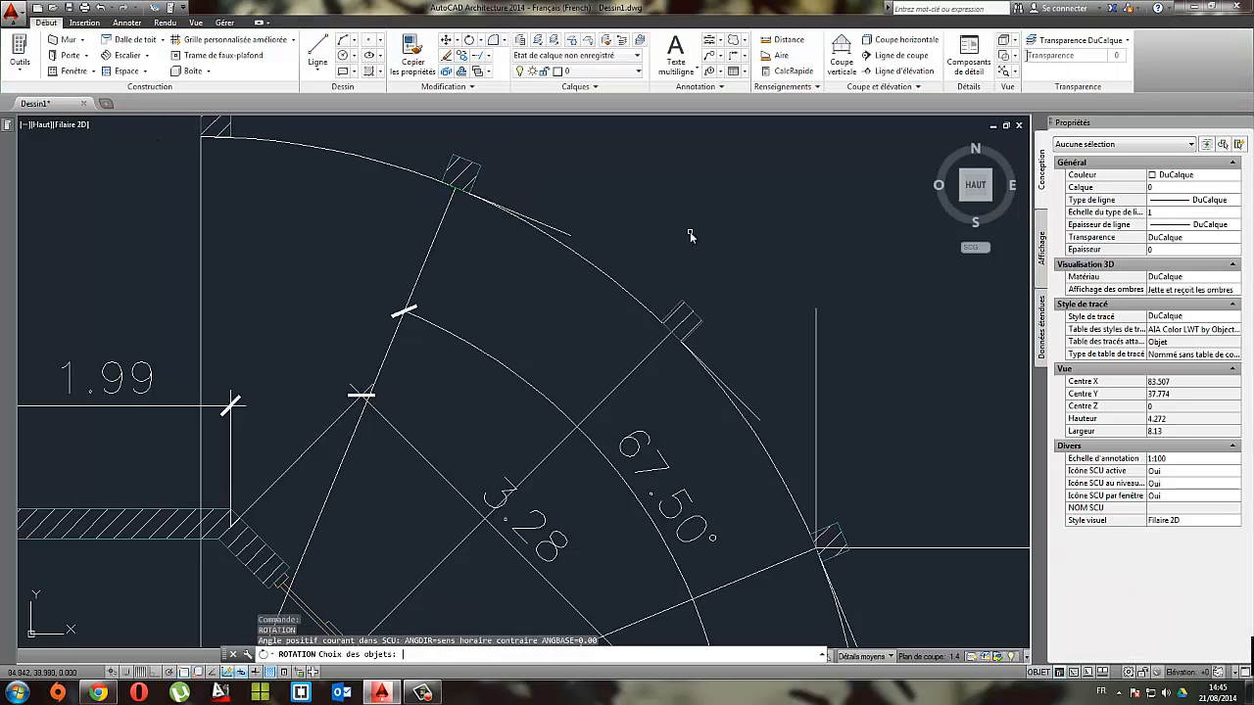
key("Escape")
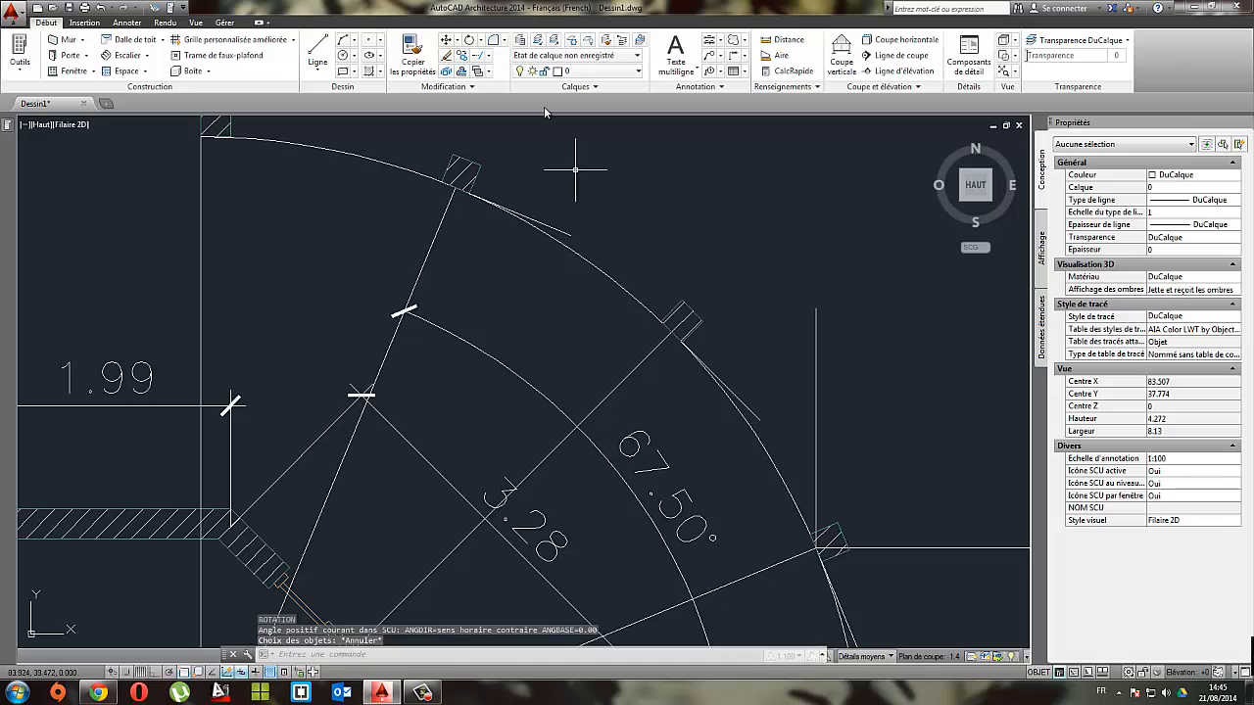
Step: Check the angle between the steepest radial line and its short reference line with an angular dimension, without placing it
left_click(128, 22)
left_click(421, 269)
left_click(490, 243)
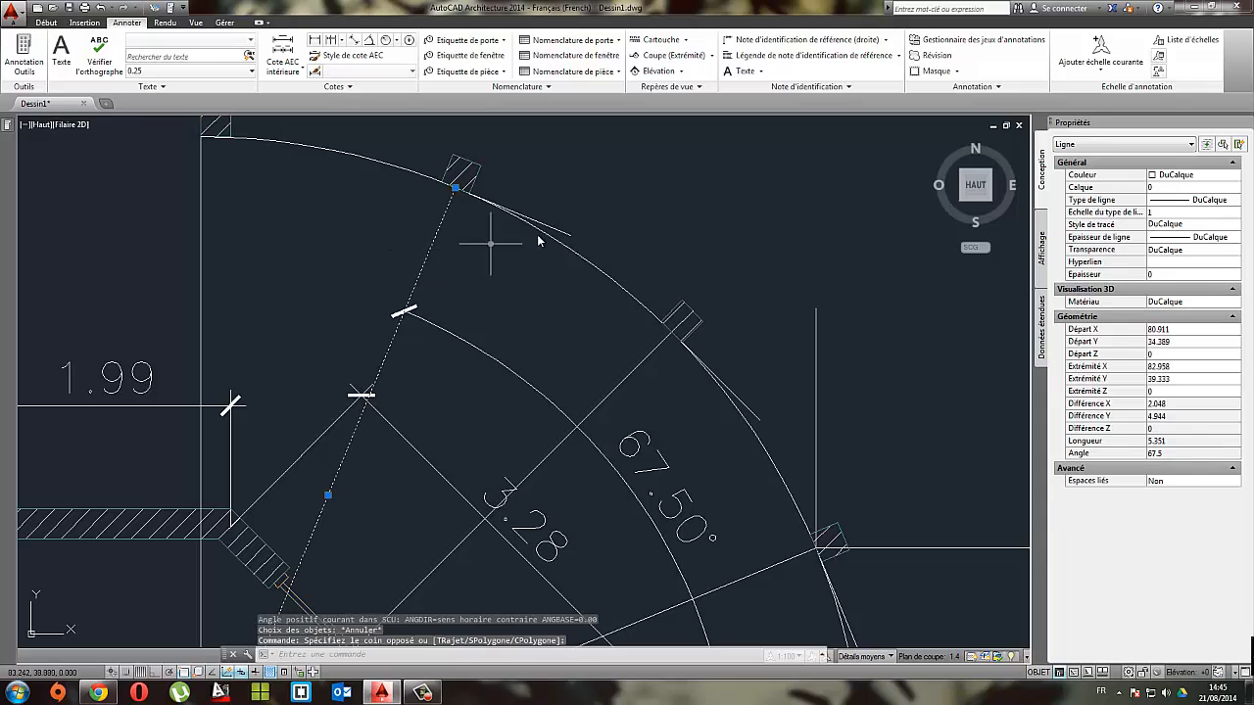
key("Escape")
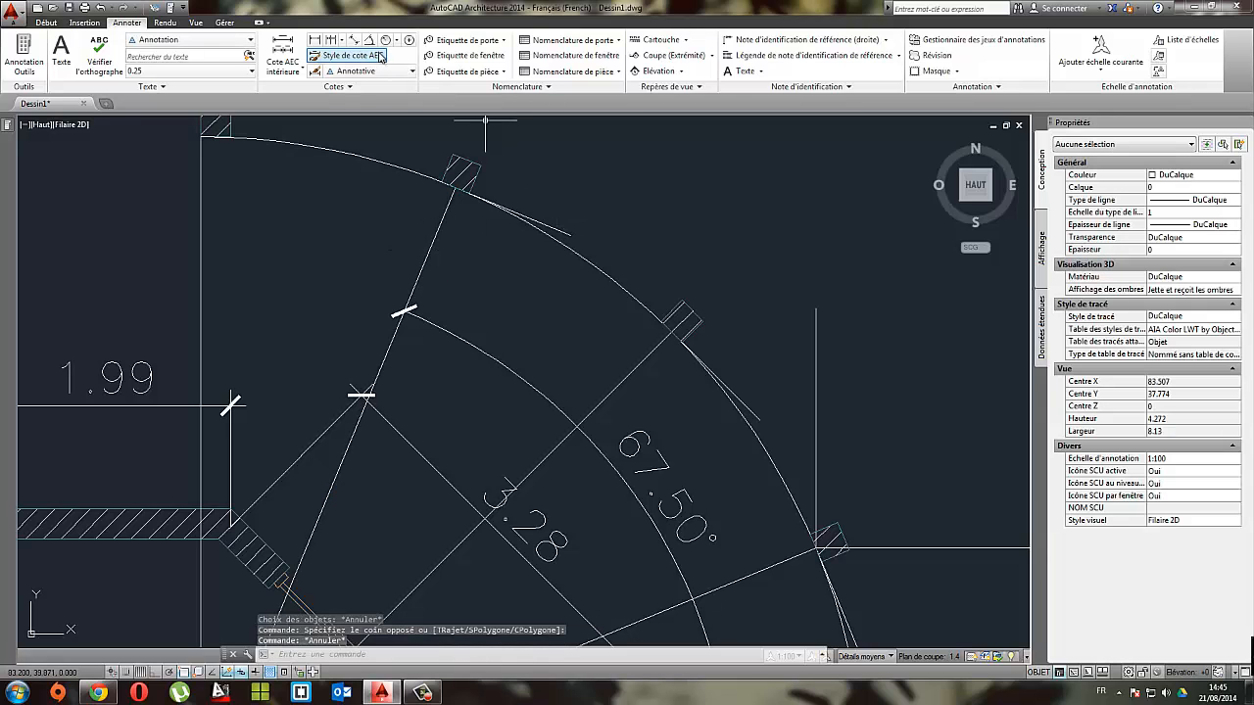
left_click(369, 40)
left_click(416, 283)
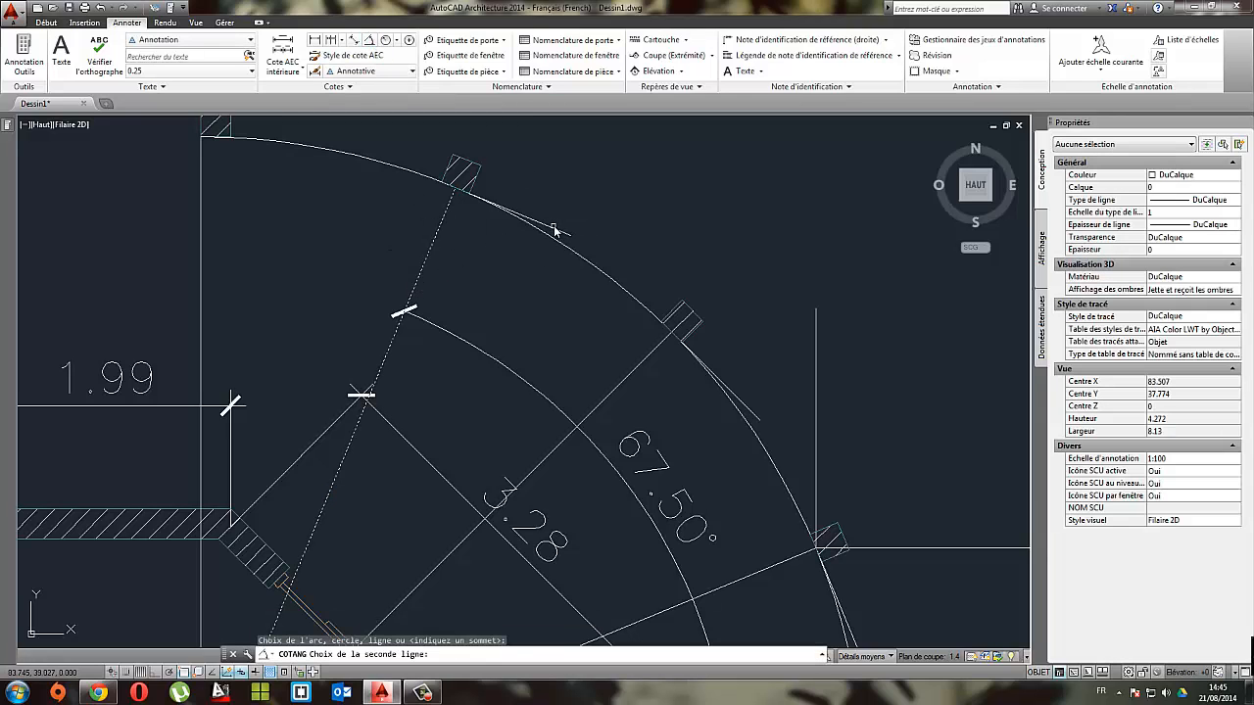
left_click(555, 229)
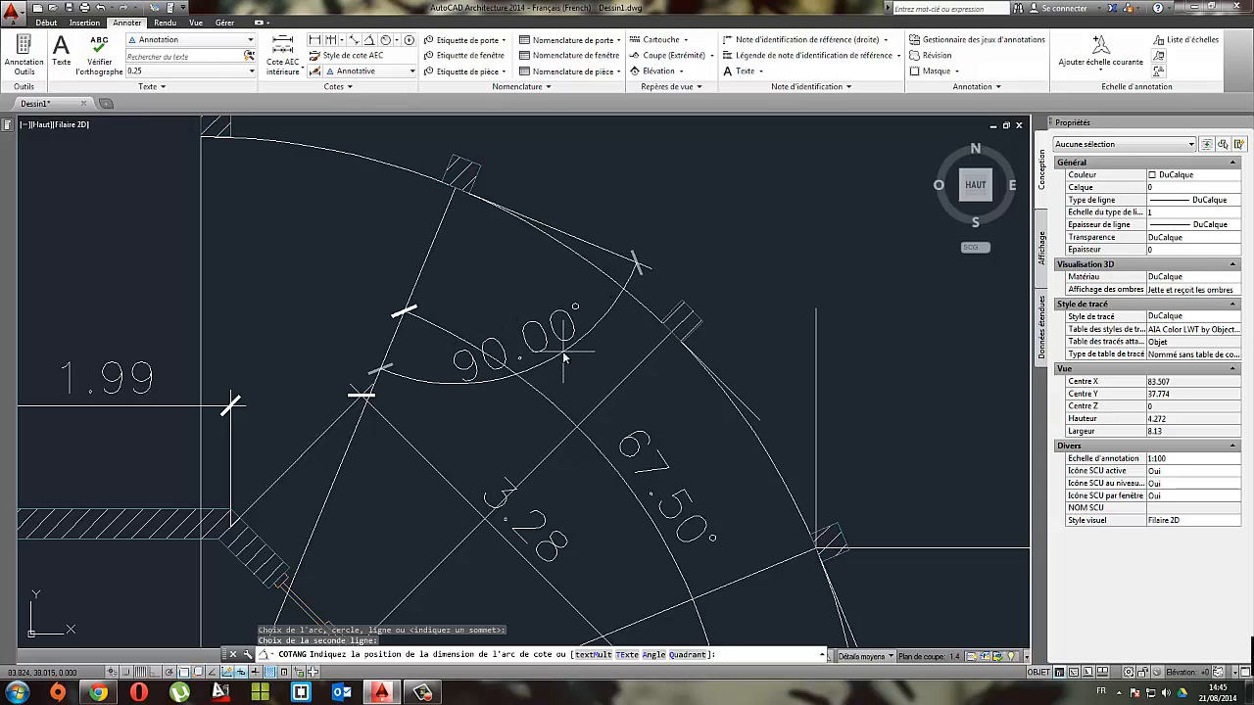
key("Escape")
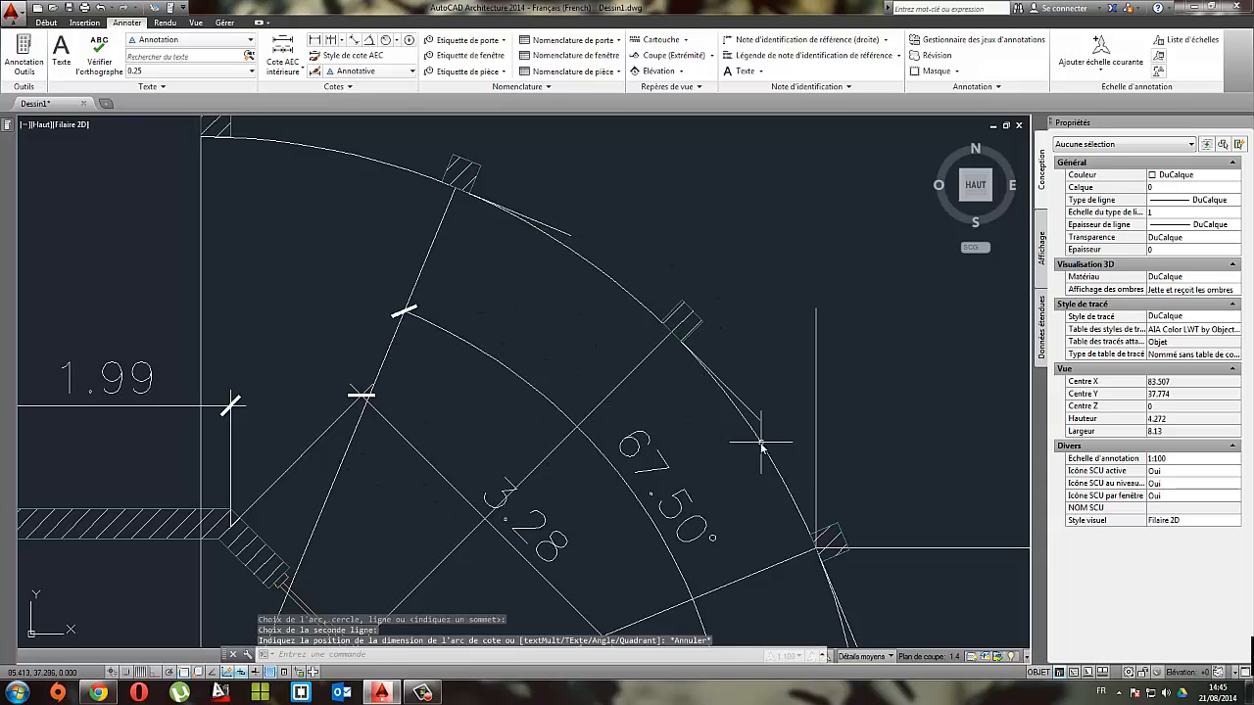
Step: Check the angle between the middle radial line and its short reference line with an angular dimension, without placing it
scroll(762, 443, "down", 3)
right_click(590, 143)
left_click(627, 149)
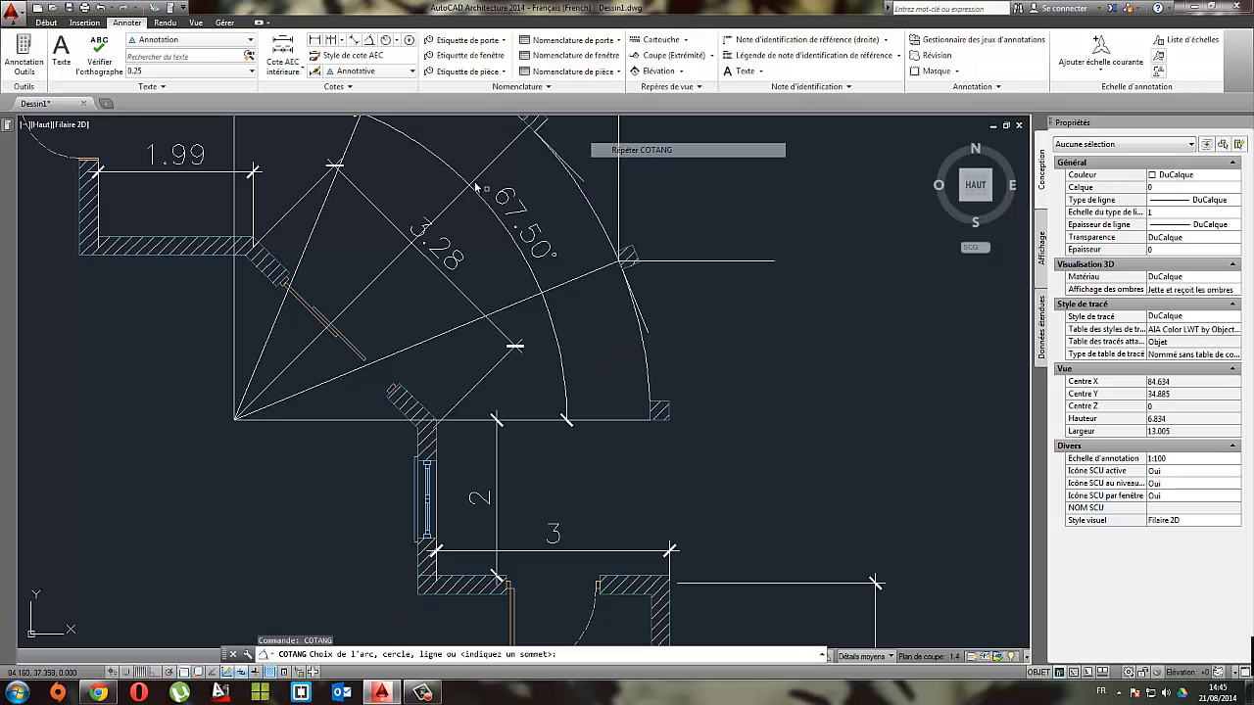
left_click(495, 166)
left_click(582, 178)
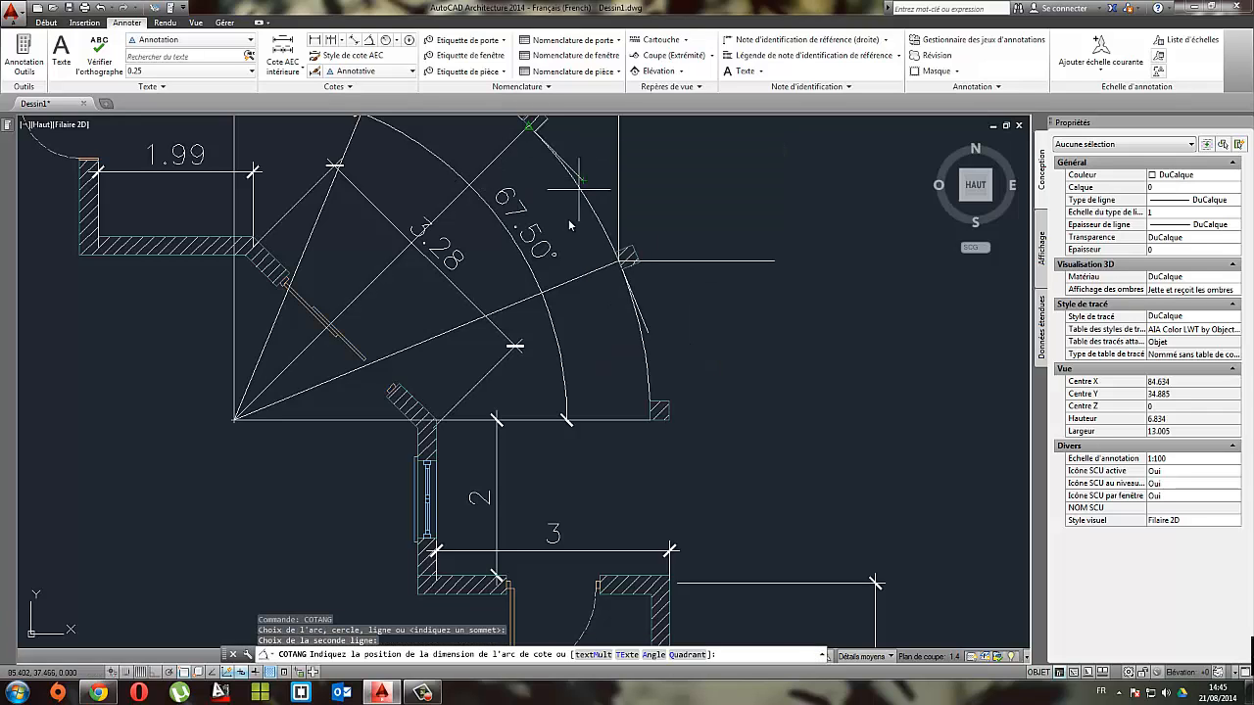
key("Escape")
Step: Check the angle between the lowest sloping radial line and its short reference line with an angular dimension, without placing it
right_click(690, 345)
left_click(760, 354)
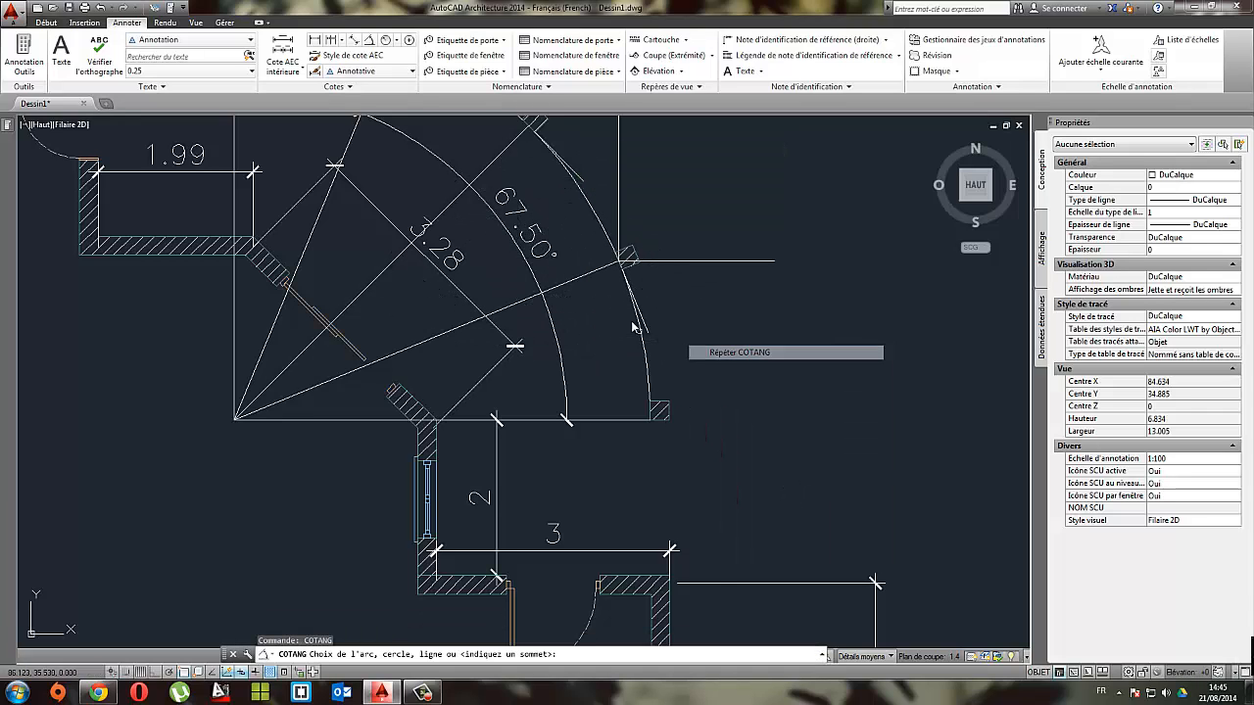
left_click(589, 281)
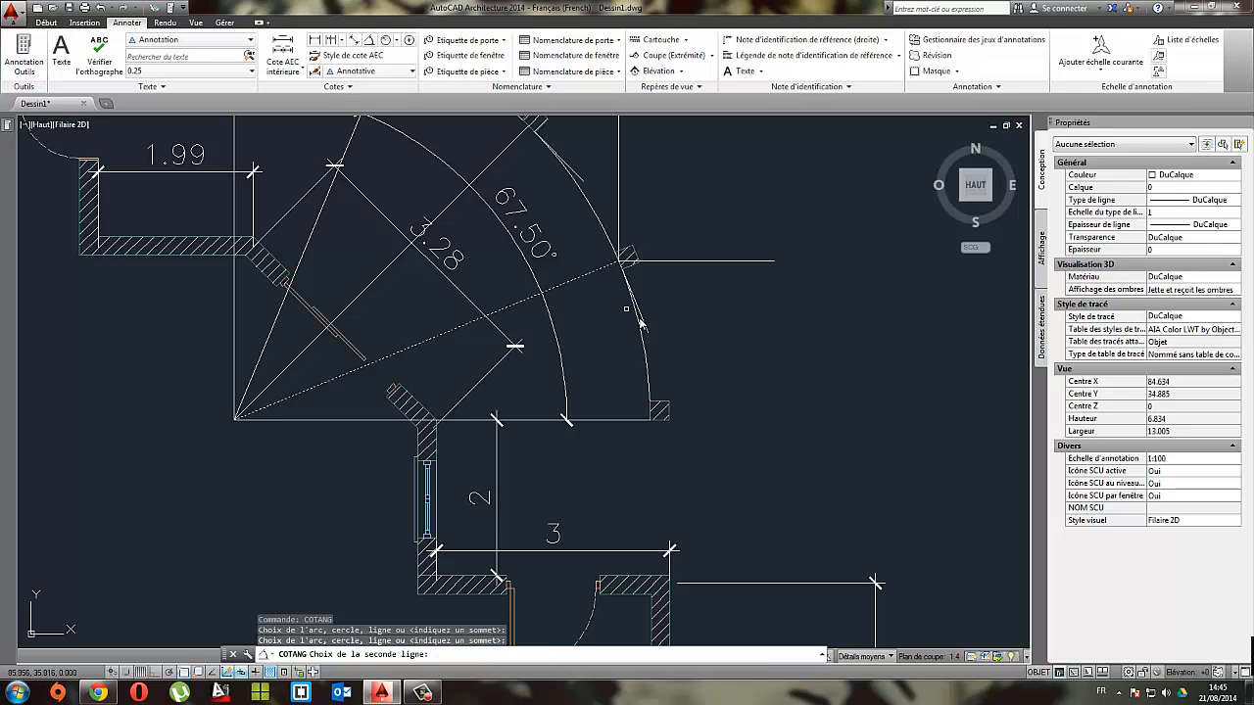
left_click(646, 326)
key("Escape")
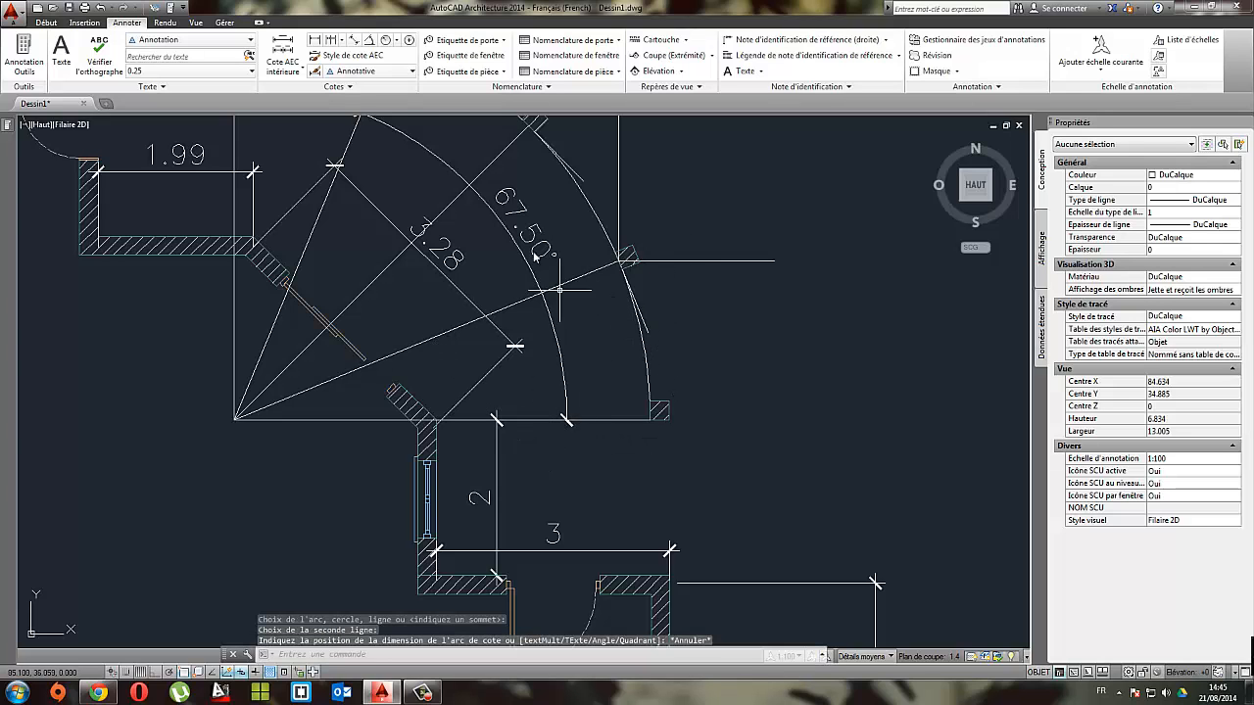
Step: Delete the angular dimension, the three sloping radial lines and the short reference line at the middle post
scroll(768, 463, "down", 2)
scroll(637, 331, "up", 2)
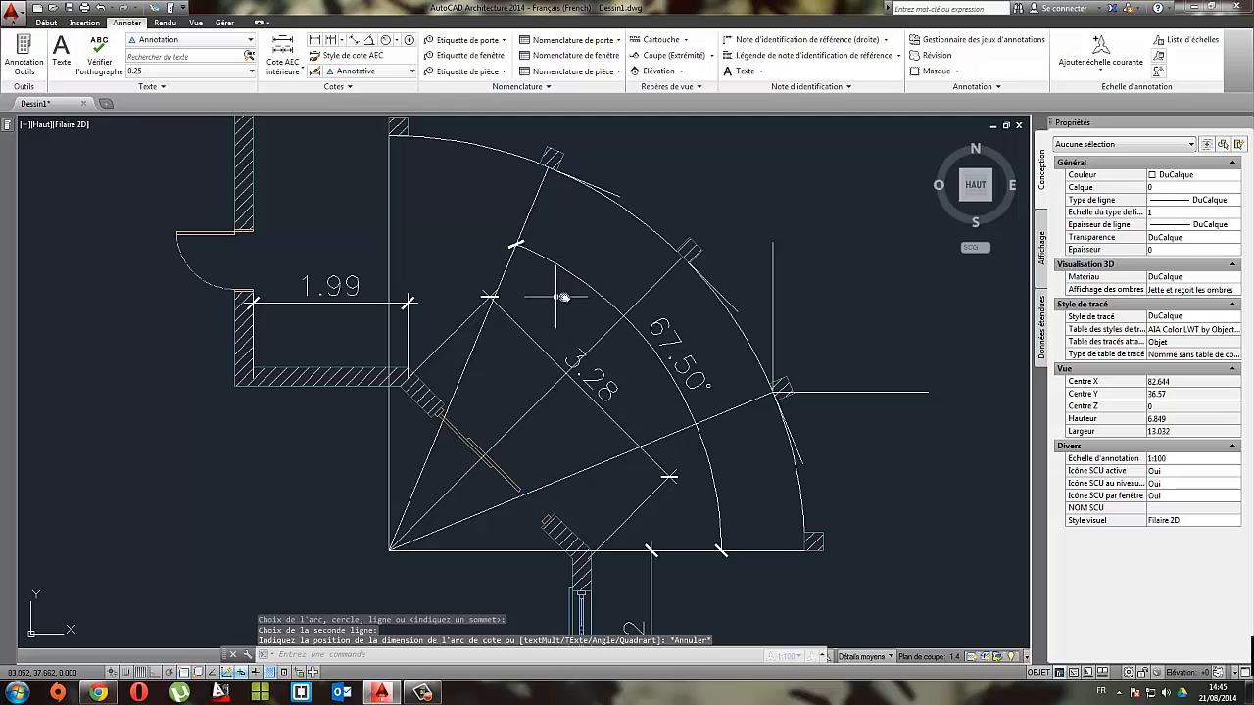
left_click(573, 301)
left_click(498, 206)
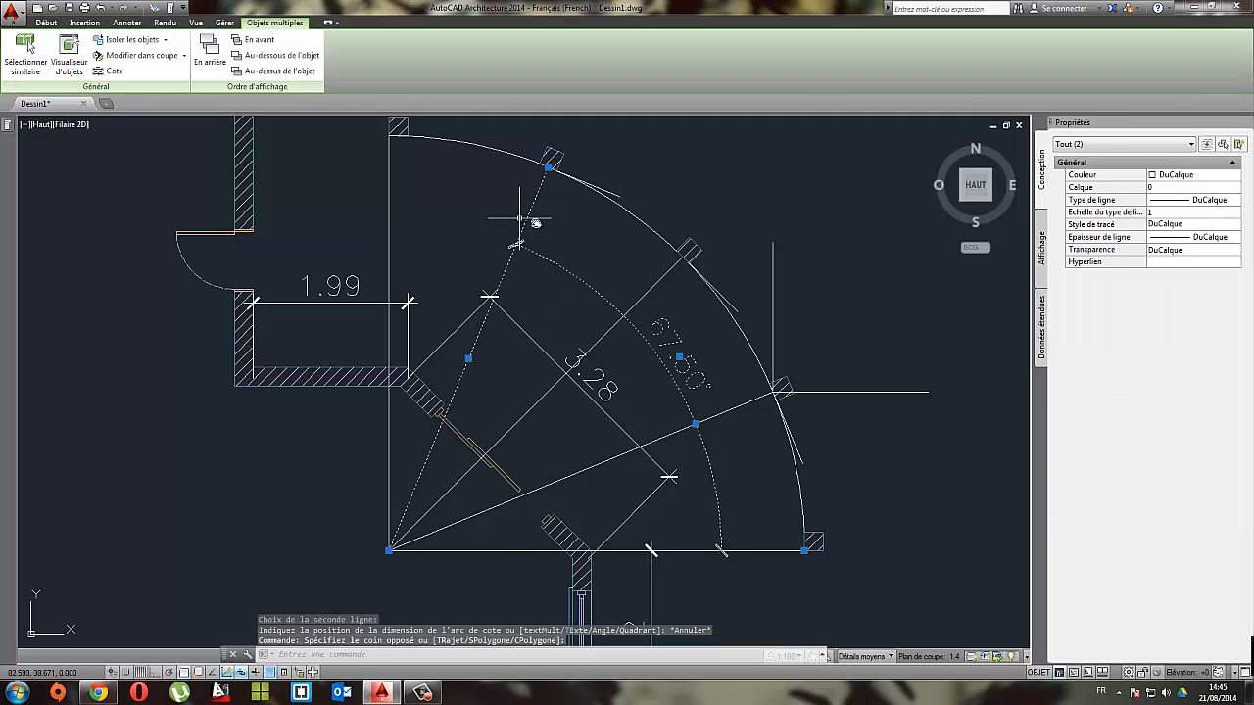
key("Delete")
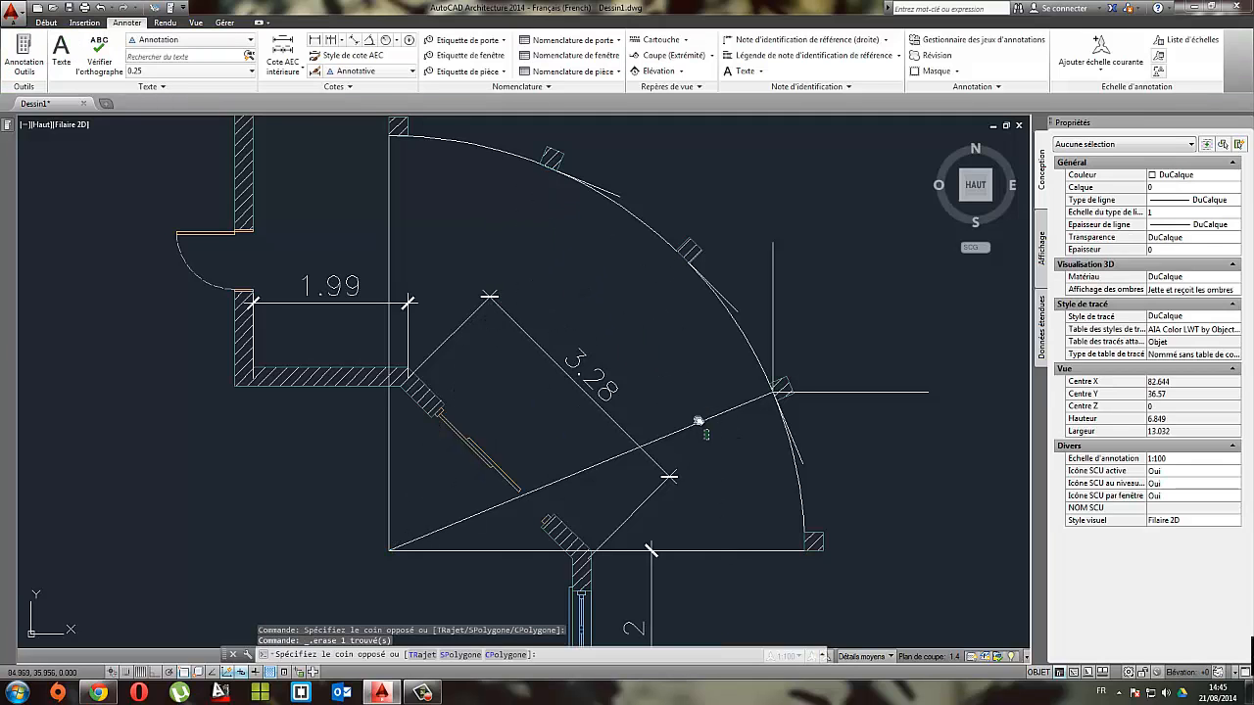
Step: Stretch the terrace arc's lower endpoint to the outer base corner of the post standing at that end
left_click(798, 470)
left_click(801, 527)
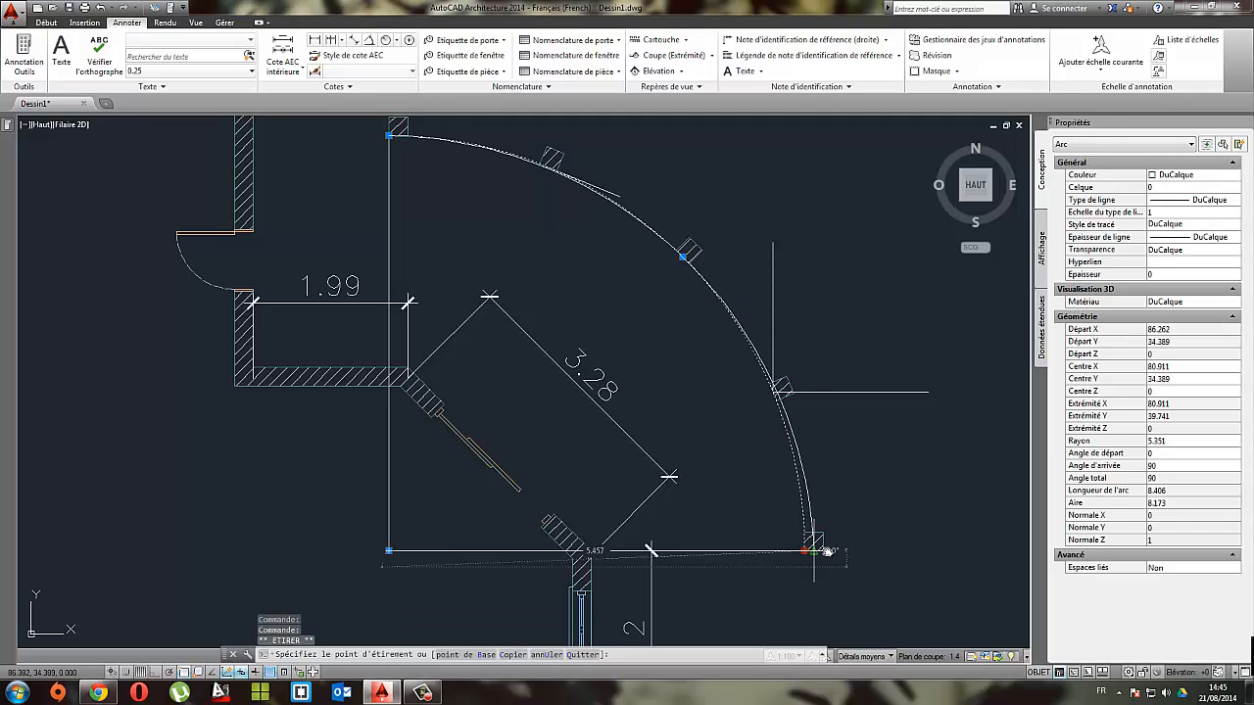
scroll(676, 367, "down", 2)
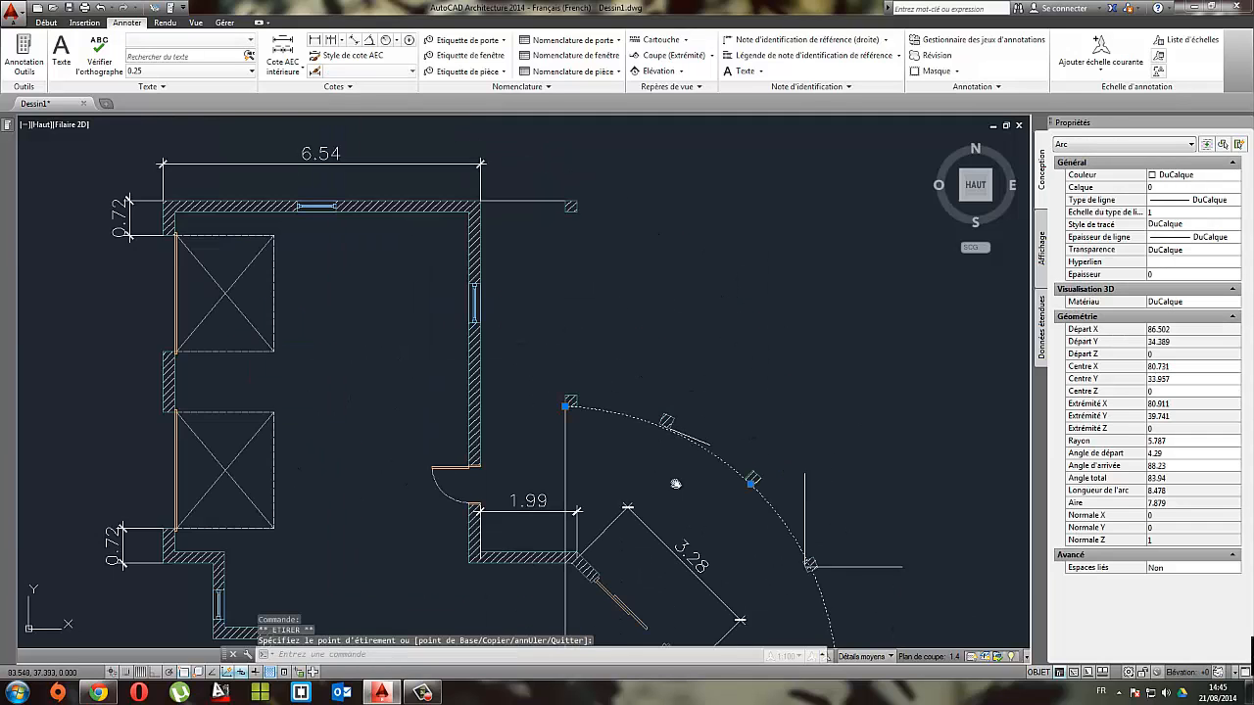
Step: Stretch the terrace arc's upper endpoint to the end post's outer top corner and its midpoint to the middle post's outer corner
left_click(576, 397)
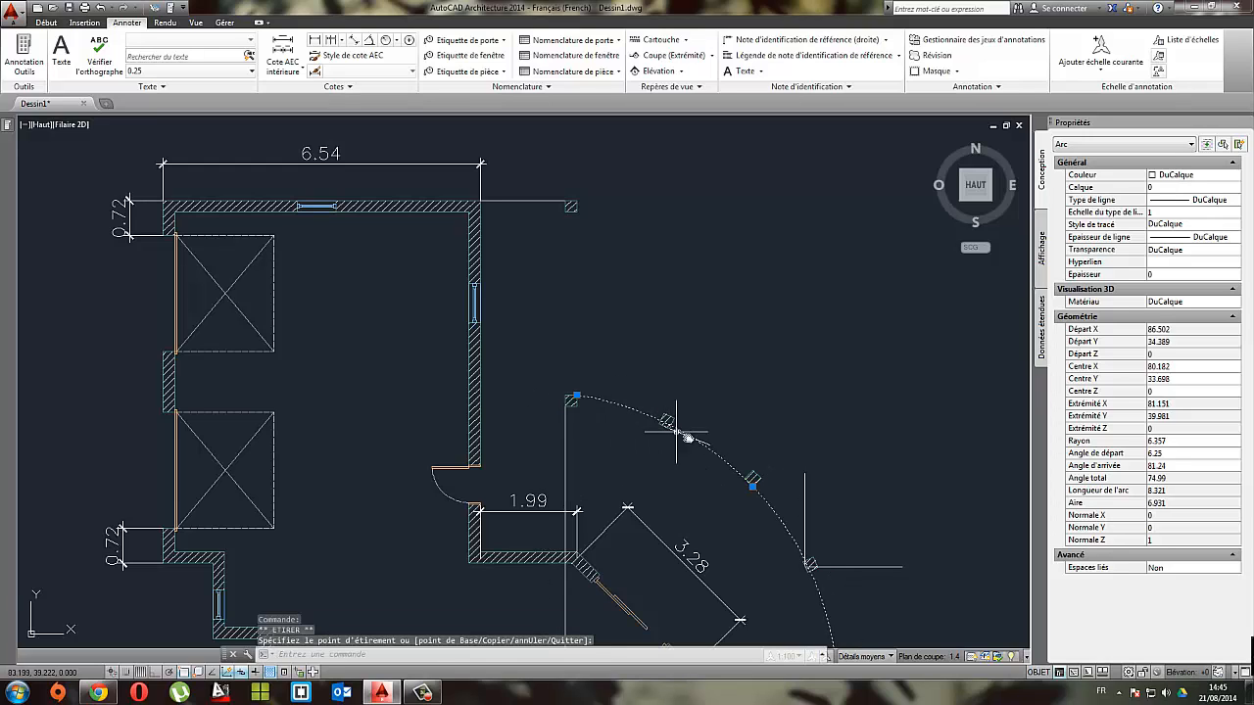
left_click(752, 484)
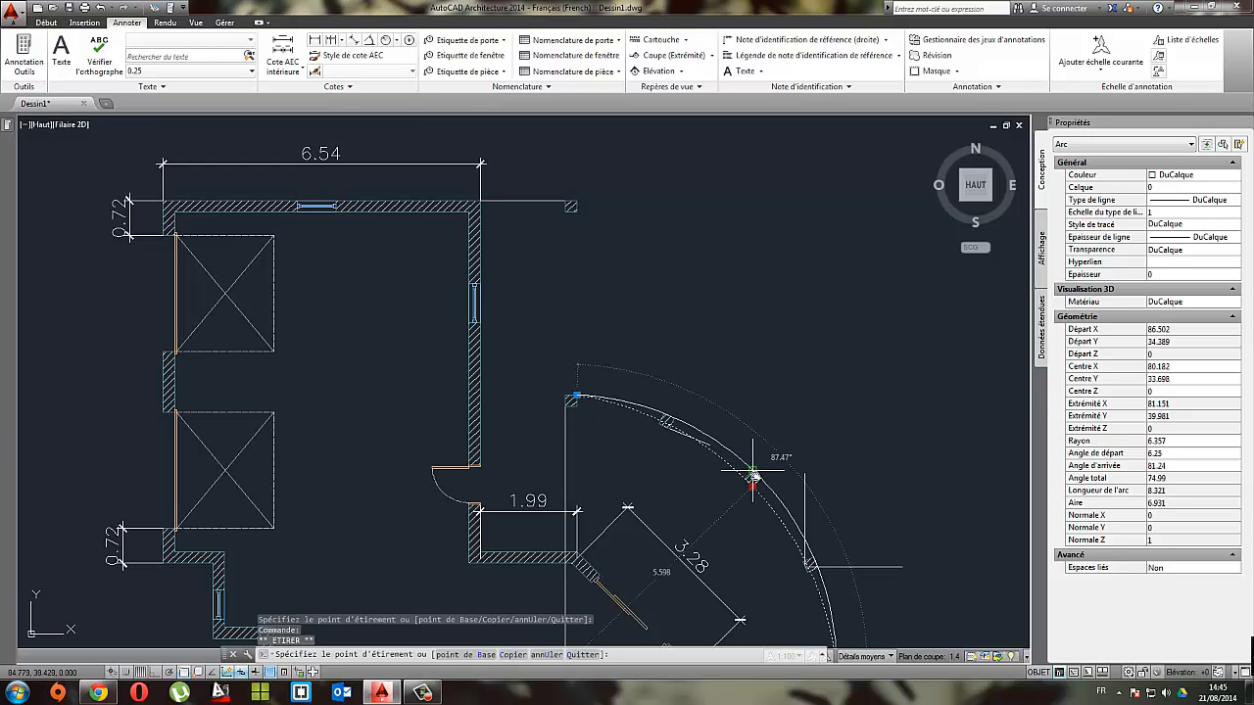
left_click(761, 478)
scroll(806, 481, "up", 6)
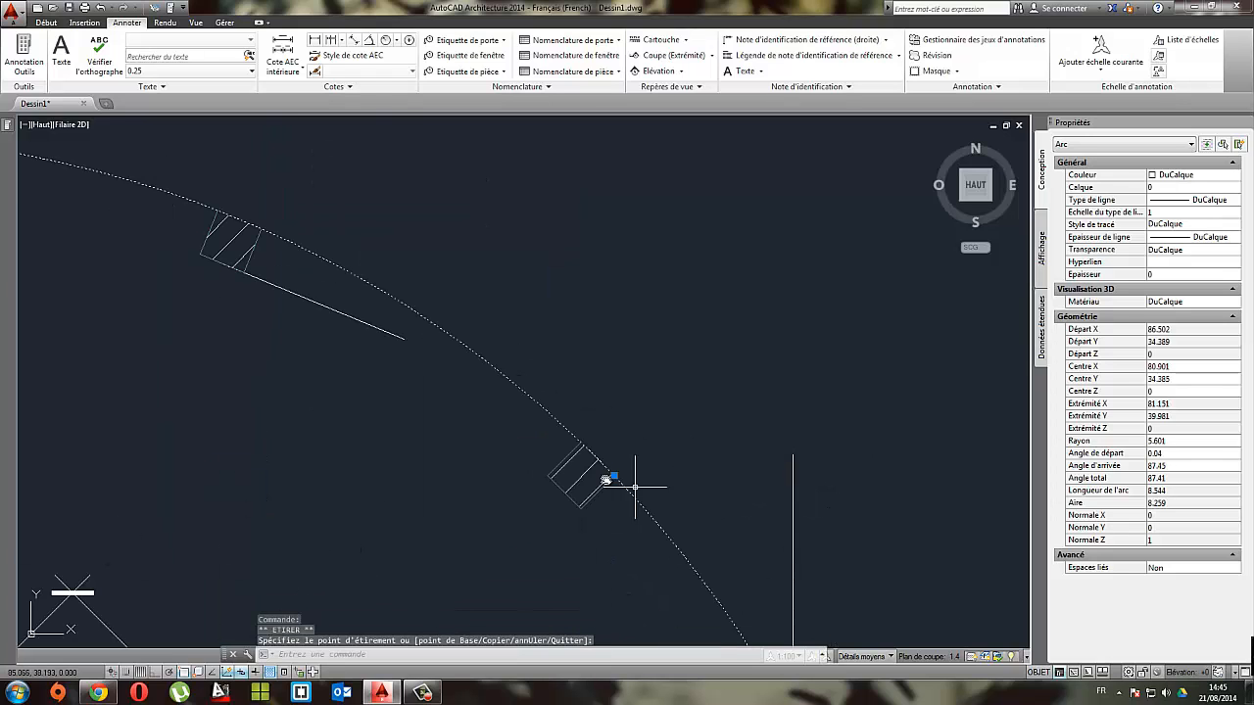
scroll(614, 477, "down", 2)
key("Escape")
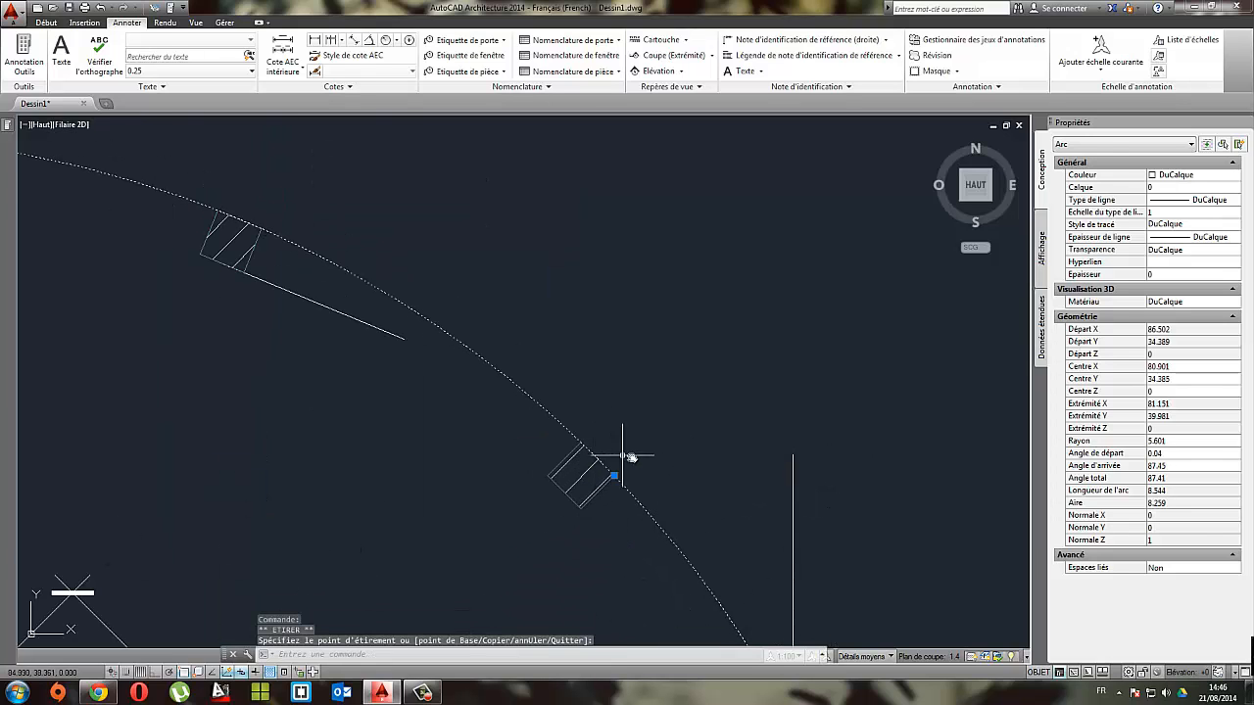
Step: Delete the horizontal and vertical reference lines at the lower intermediate post and the short sloping line at the upper intermediate post
scroll(630, 454, "down", 2)
scroll(632, 460, "down", 2)
left_click(784, 498)
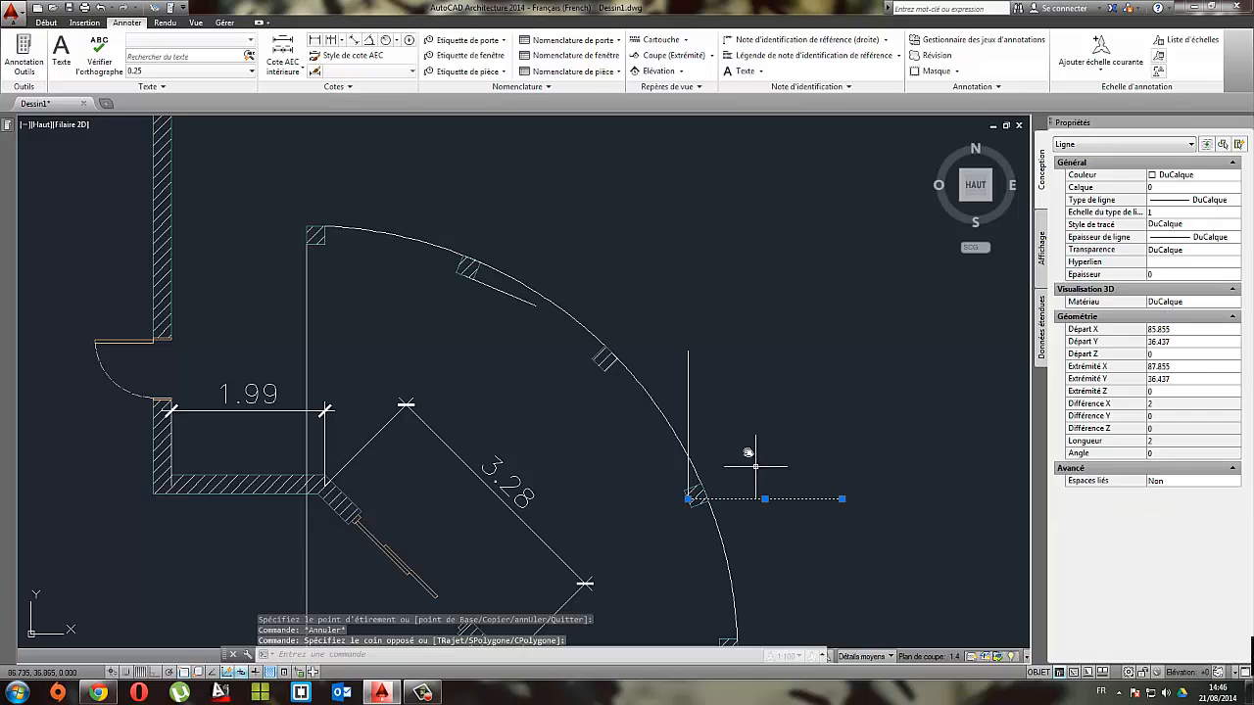
left_click(731, 425)
left_click(683, 386)
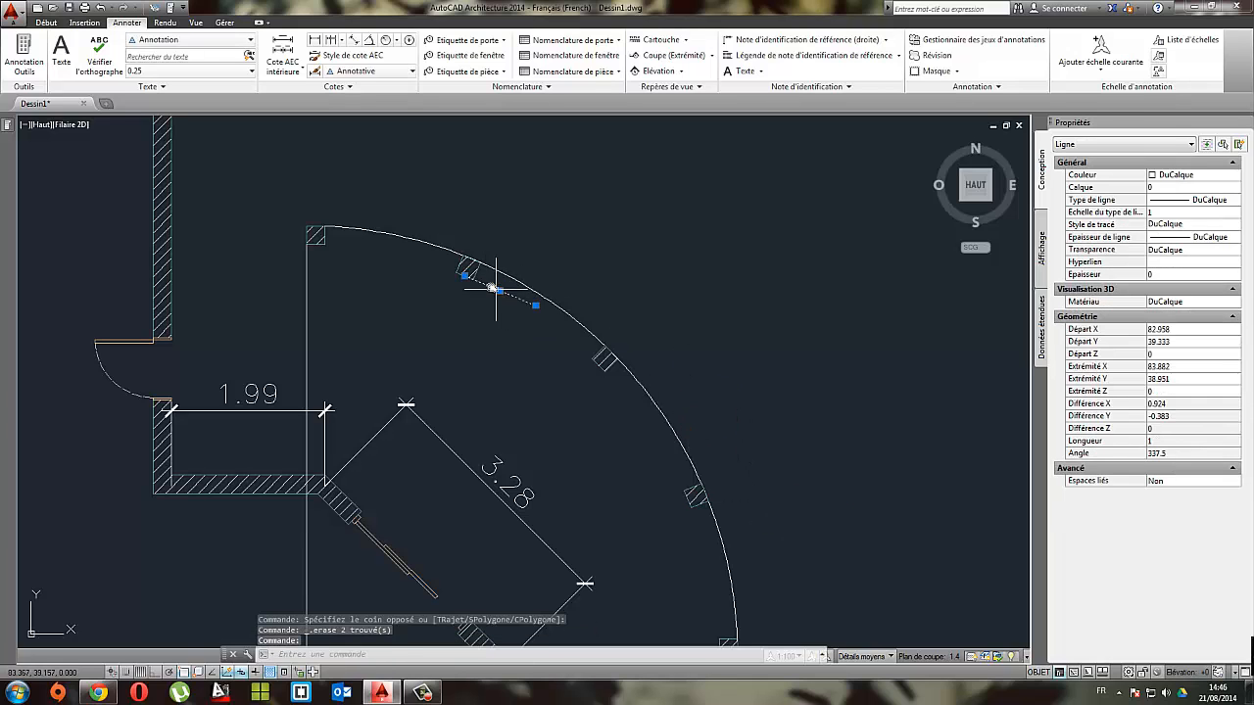
key("Delete")
Step: Delete the long vertical and horizontal construction lines that meet at the terrace arc's original centre
scroll(471, 269, "down", 6)
scroll(461, 392, "up", 7)
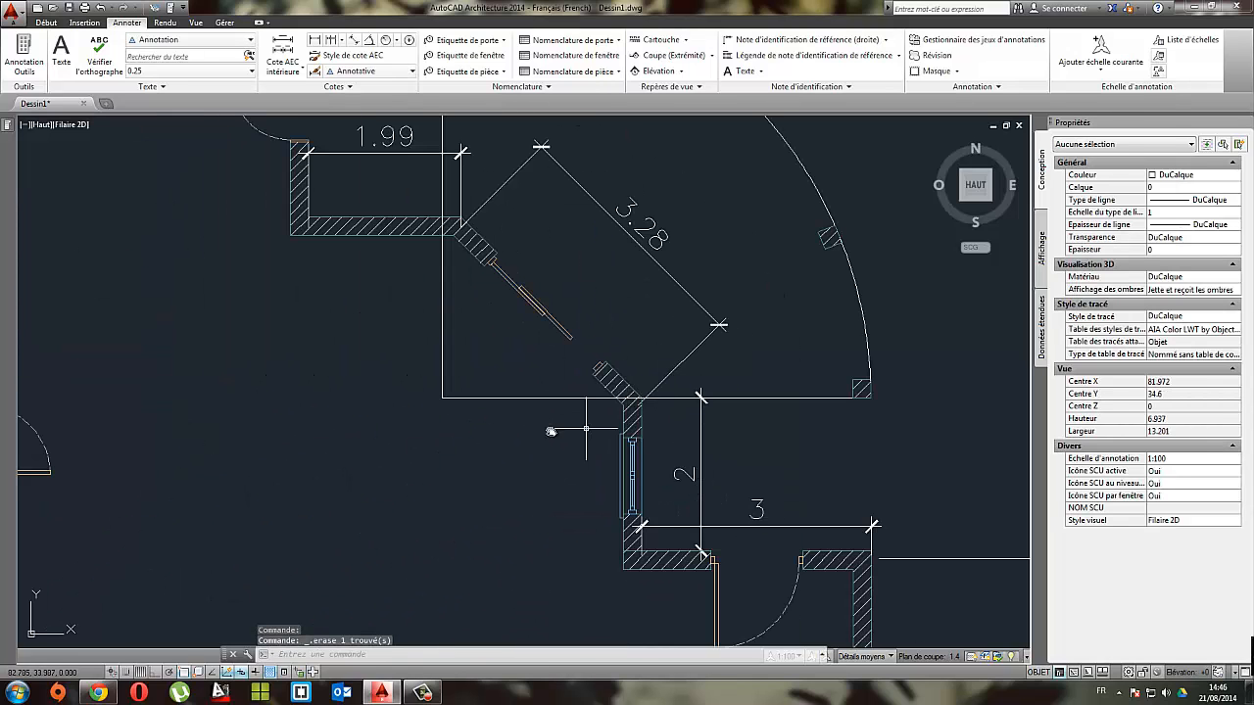
left_click(497, 433)
left_click(428, 373)
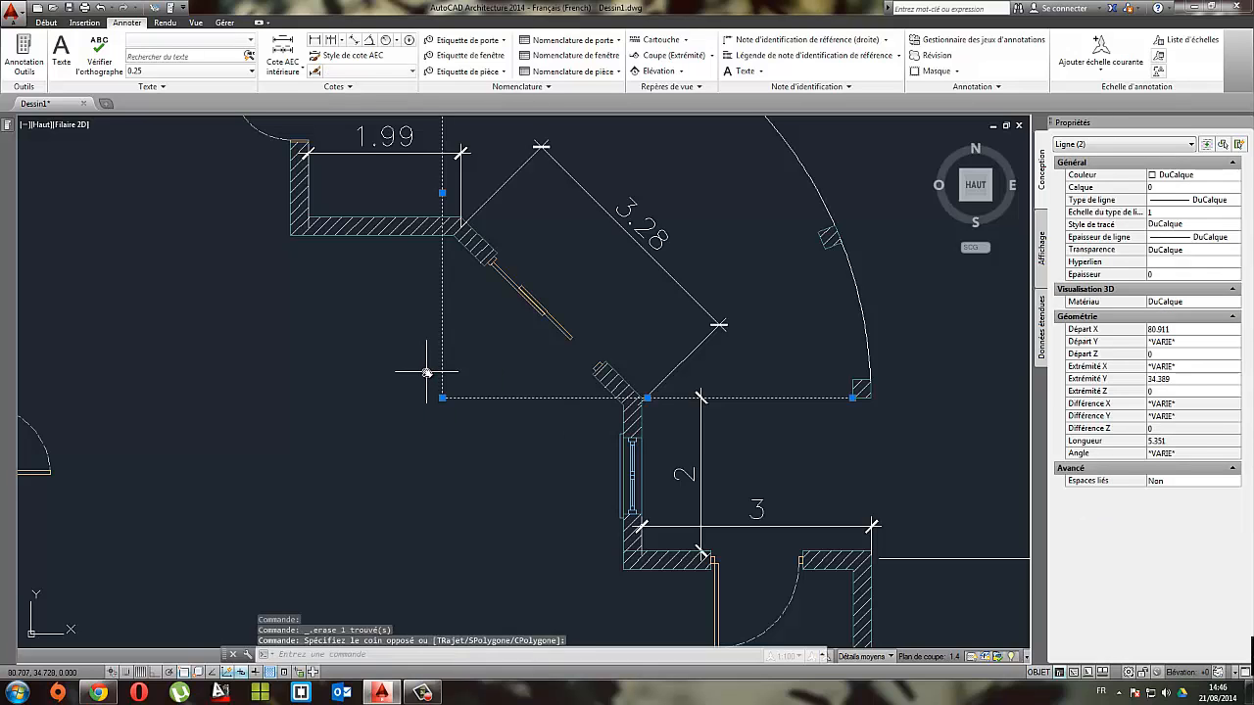
key("Delete")
Step: Examine the terrace outline and the covered strip beside the garage on the reference plan image
scroll(427, 373, "down", 4)
middle_click_drag(460, 261, 676, 320)
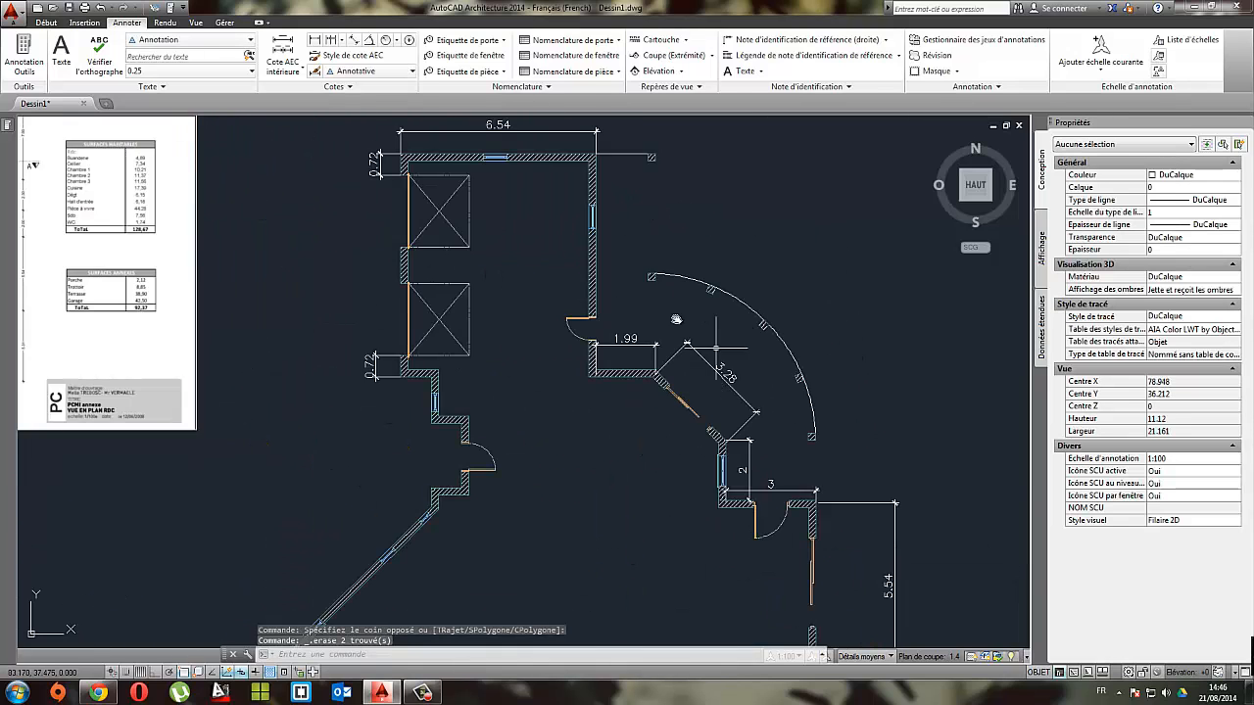
scroll(676, 319, "down", 2)
middle_click_drag(597, 386, 862, 439)
scroll(539, 312, "up", 6)
middle_click_drag(451, 293, 491, 486)
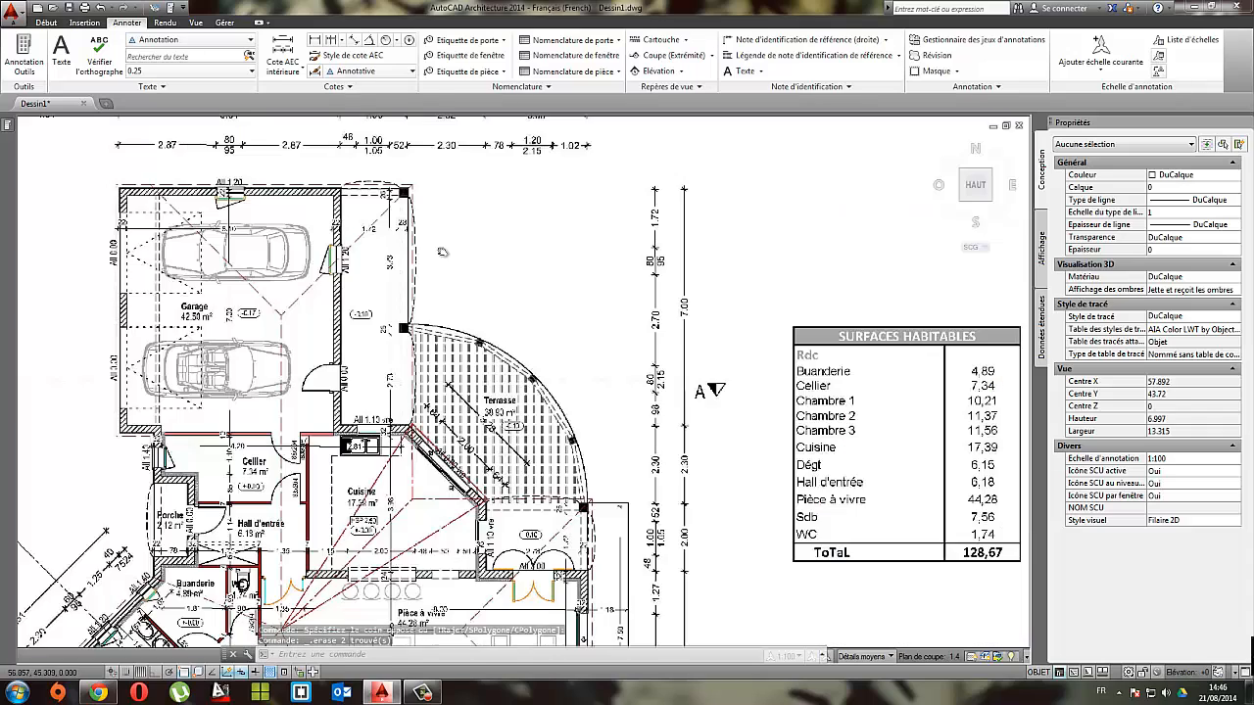
scroll(443, 252, "down", 5)
scroll(493, 297, "up", 3)
middle_click_drag(494, 294, 630, 321)
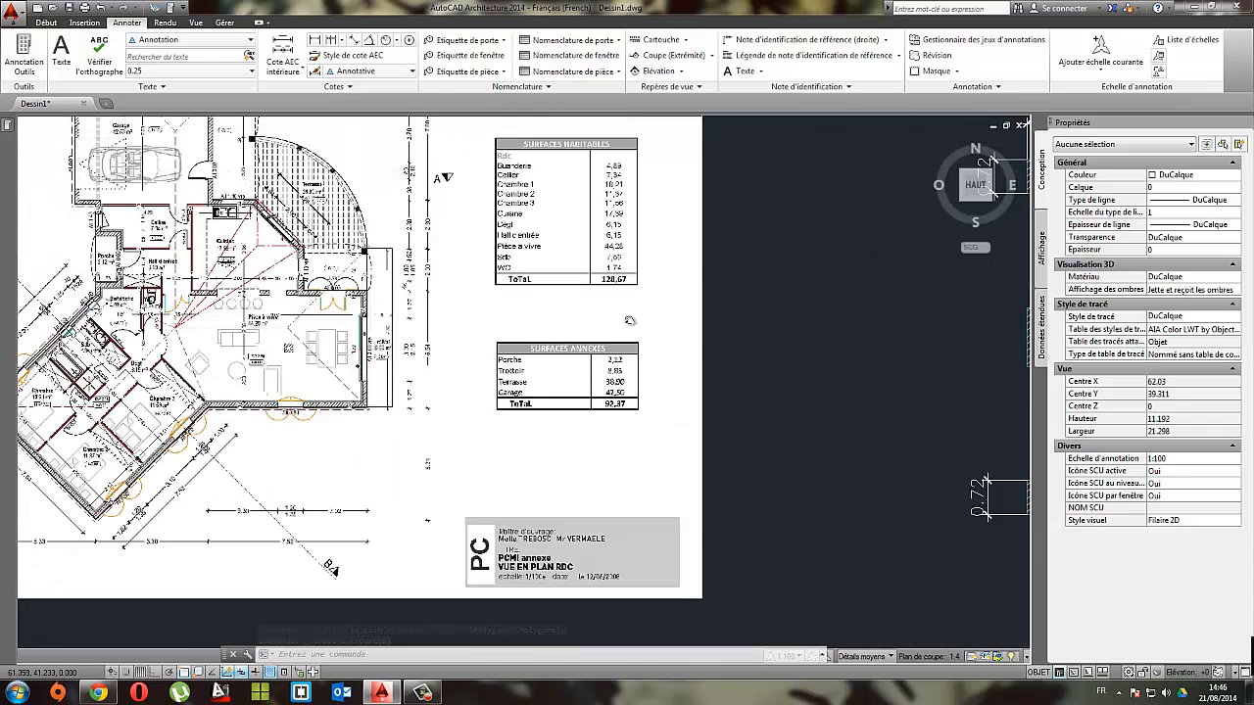
scroll(652, 329, "down", 2)
mouse_move(941, 411)
middle_mouse_down()
mouse_move(498, 229)
mouse_move(314, 391)
middle_mouse_up()
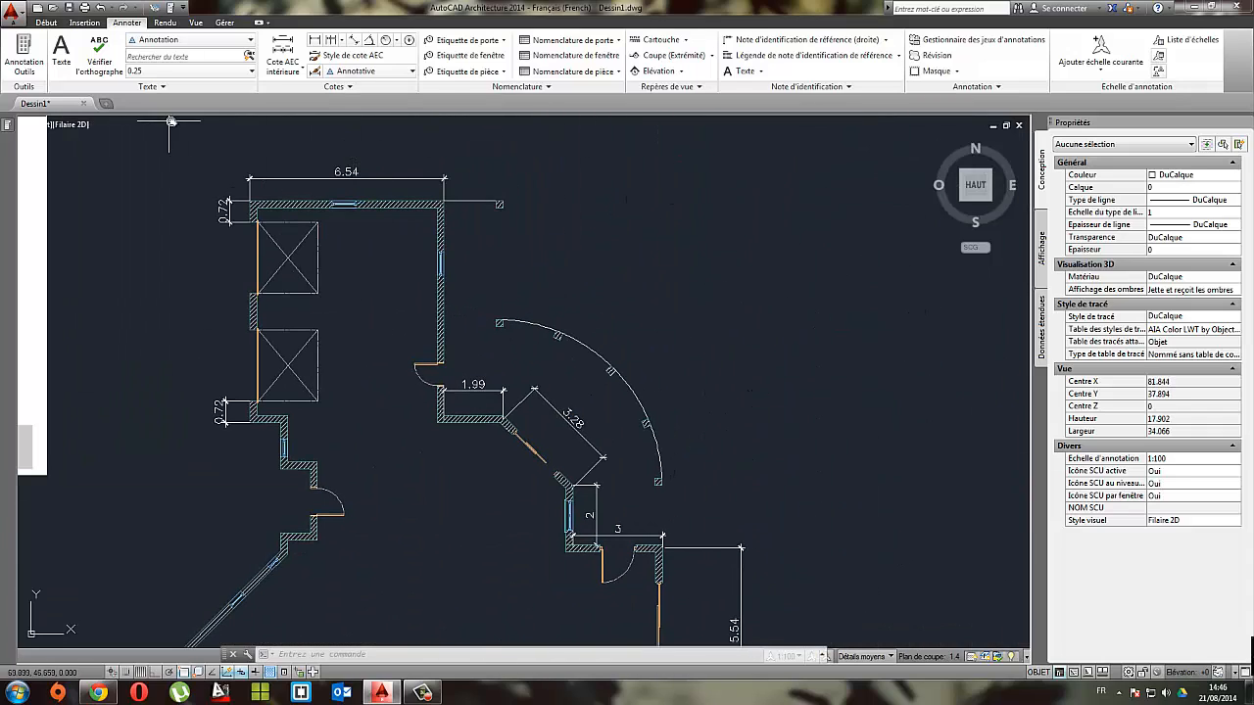
Step: Draw a vertical line from the isolated post beside the garage's upper wall down to the terrace arc's upper end
left_click(46, 21)
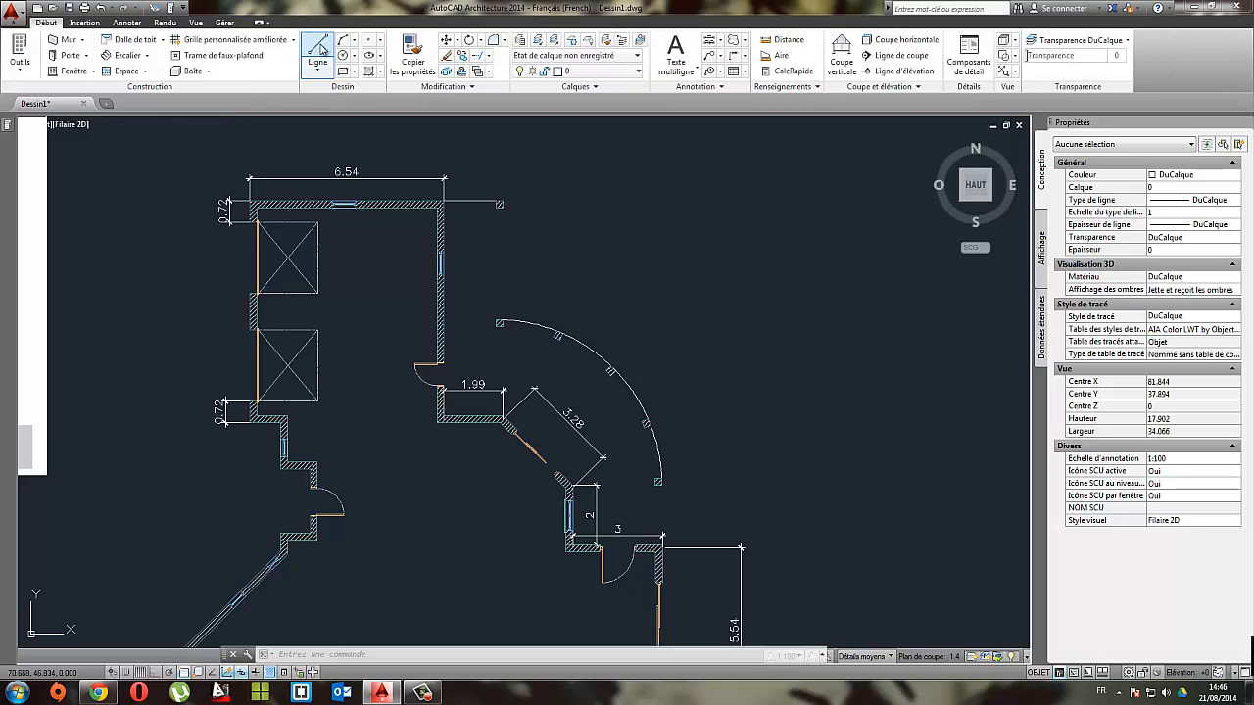
left_click(317, 51)
left_click(501, 206)
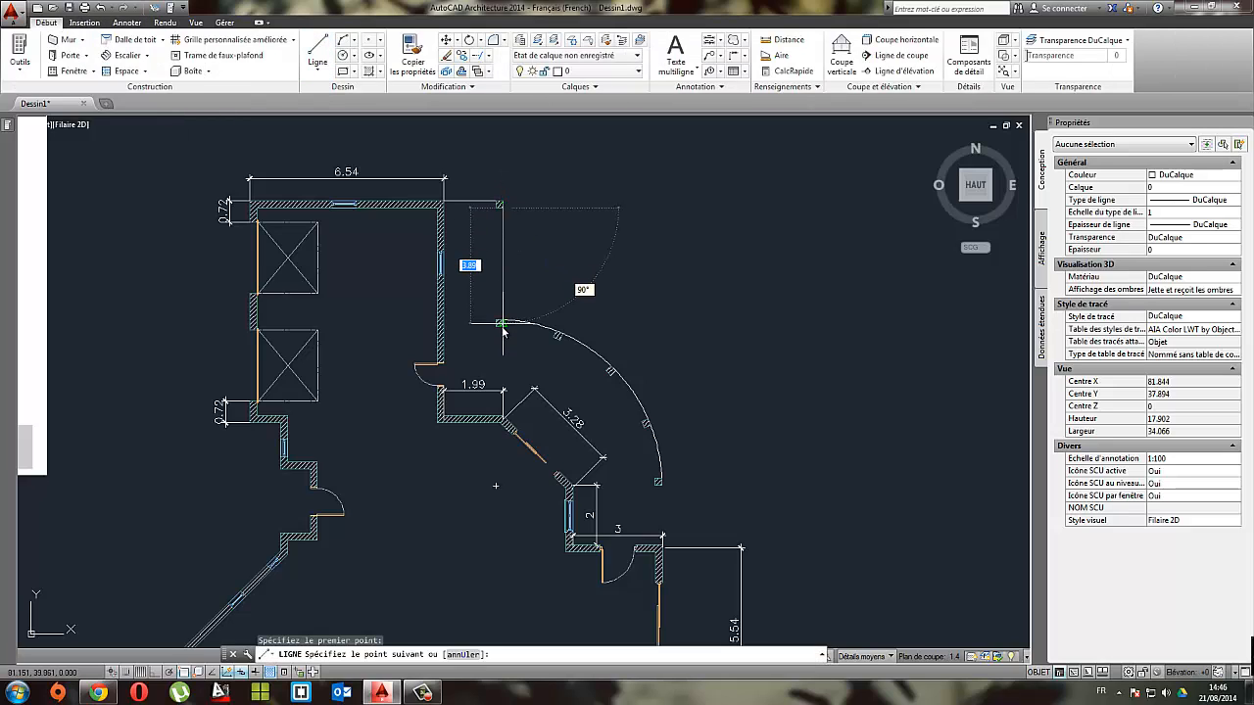
left_click(502, 318)
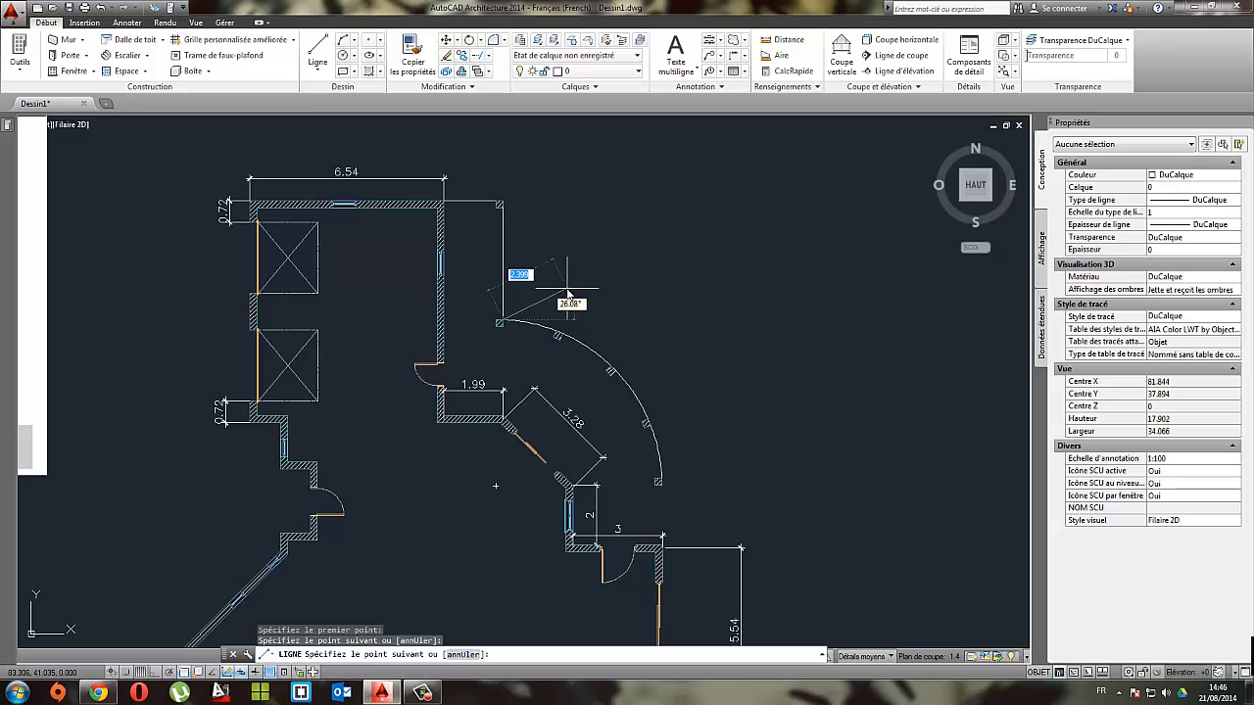
key("Return")
Step: Draw a line from the terrace's lower end post down to the outer corner of the wall beside the entrance door
right_click(728, 461)
left_click(774, 248)
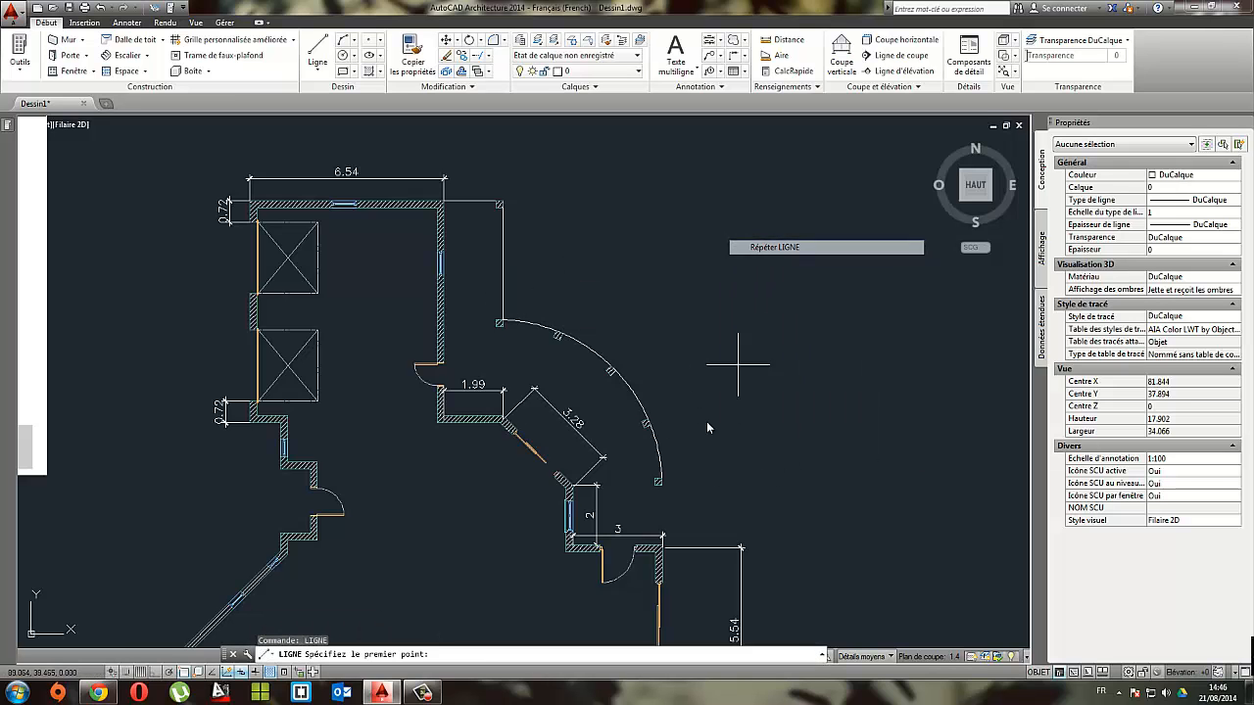
left_click(662, 504)
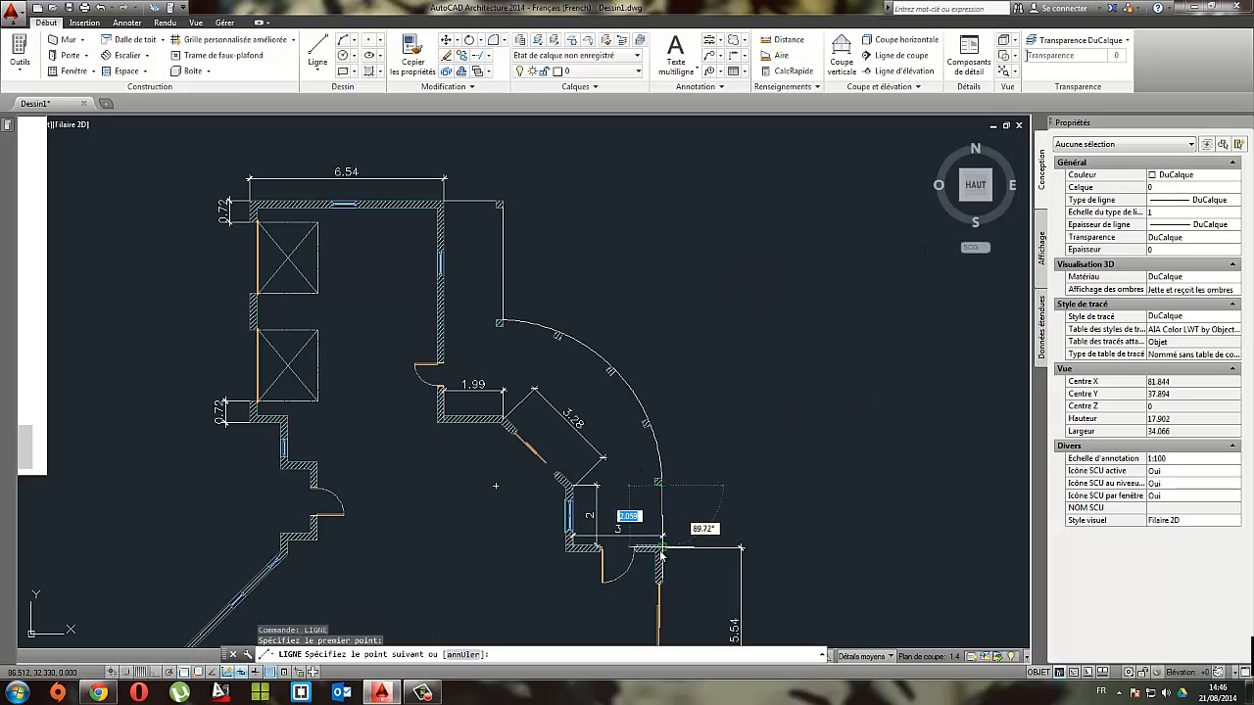
scroll(671, 534, "up", 8)
left_click(676, 534)
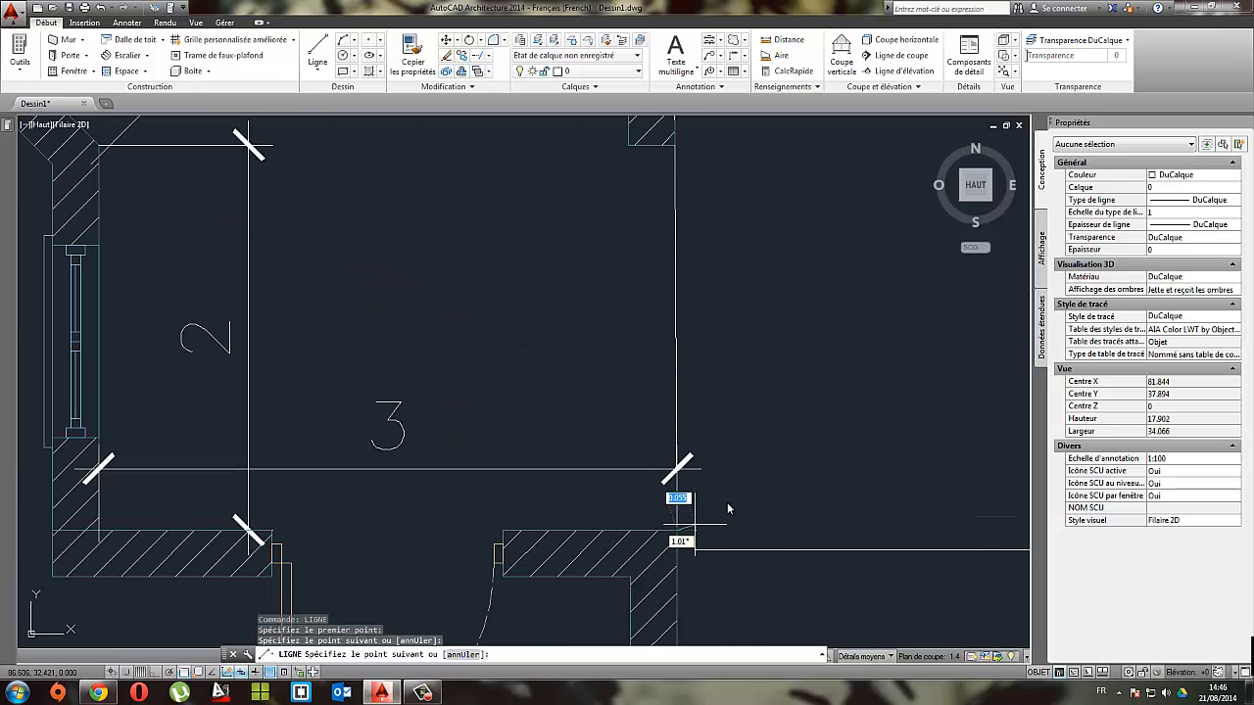
key("Return")
Step: Compare the drawn floor plan with the reference plan image, examining the terrace, the garage and the interior rooms
scroll(774, 333, "down", 7)
scroll(754, 315, "down", 5)
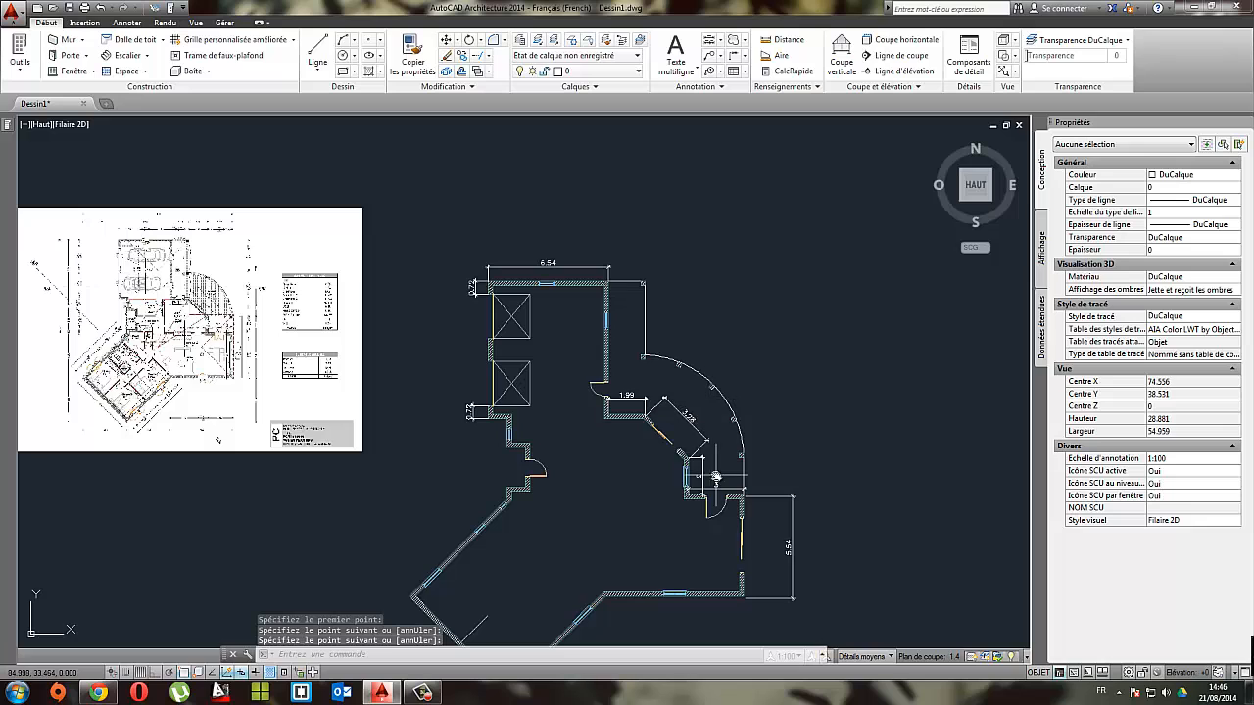
middle_click_drag(452, 360, 763, 347)
middle_click_drag(442, 258, 442, 274)
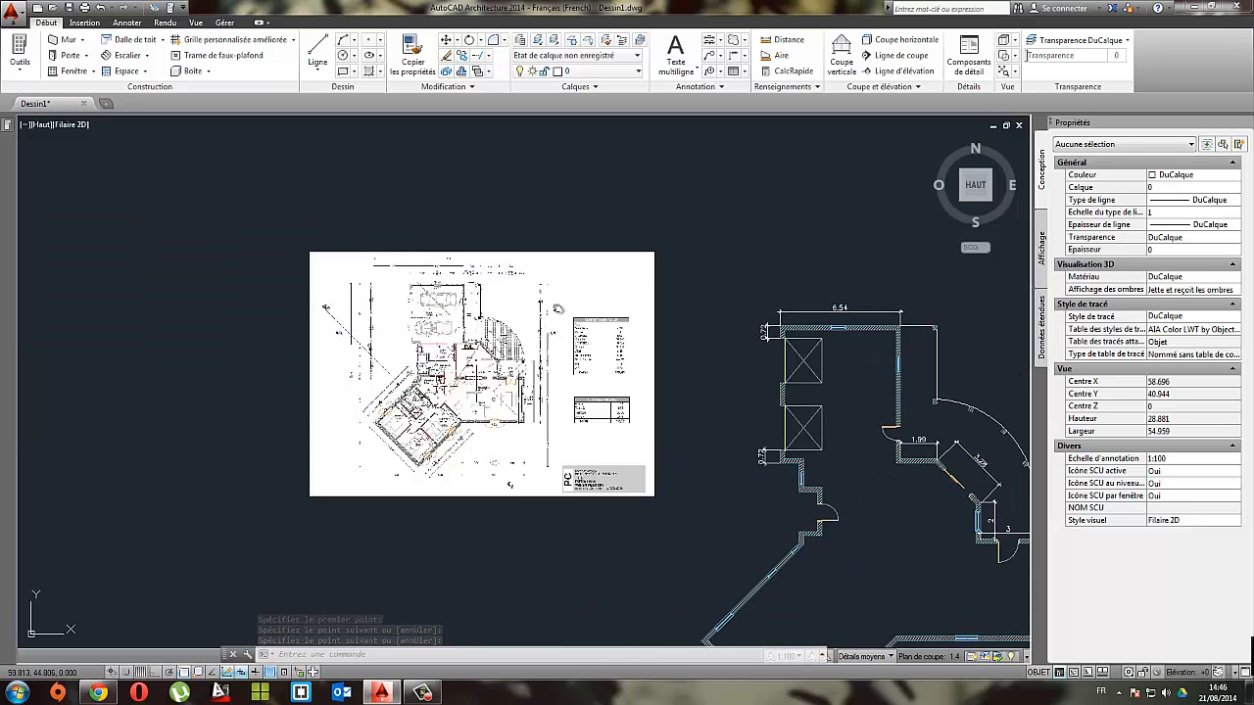
scroll(449, 296, "up", 5)
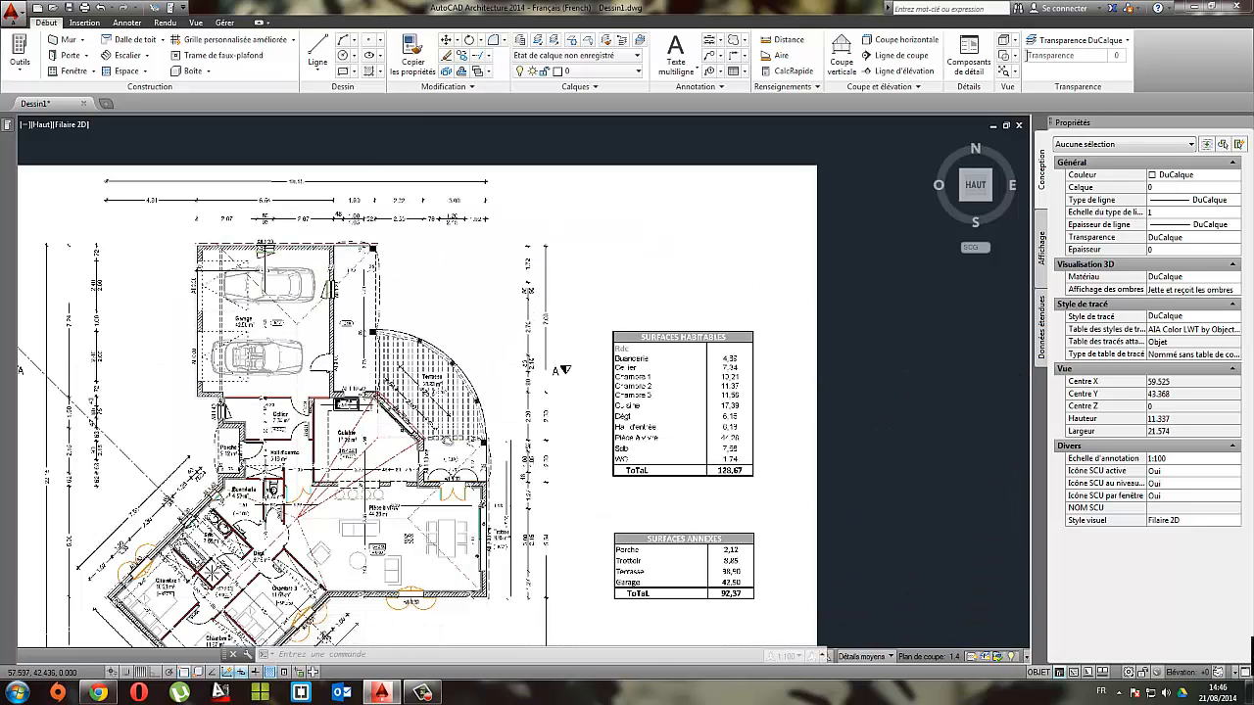
scroll(499, 429, "up", 2)
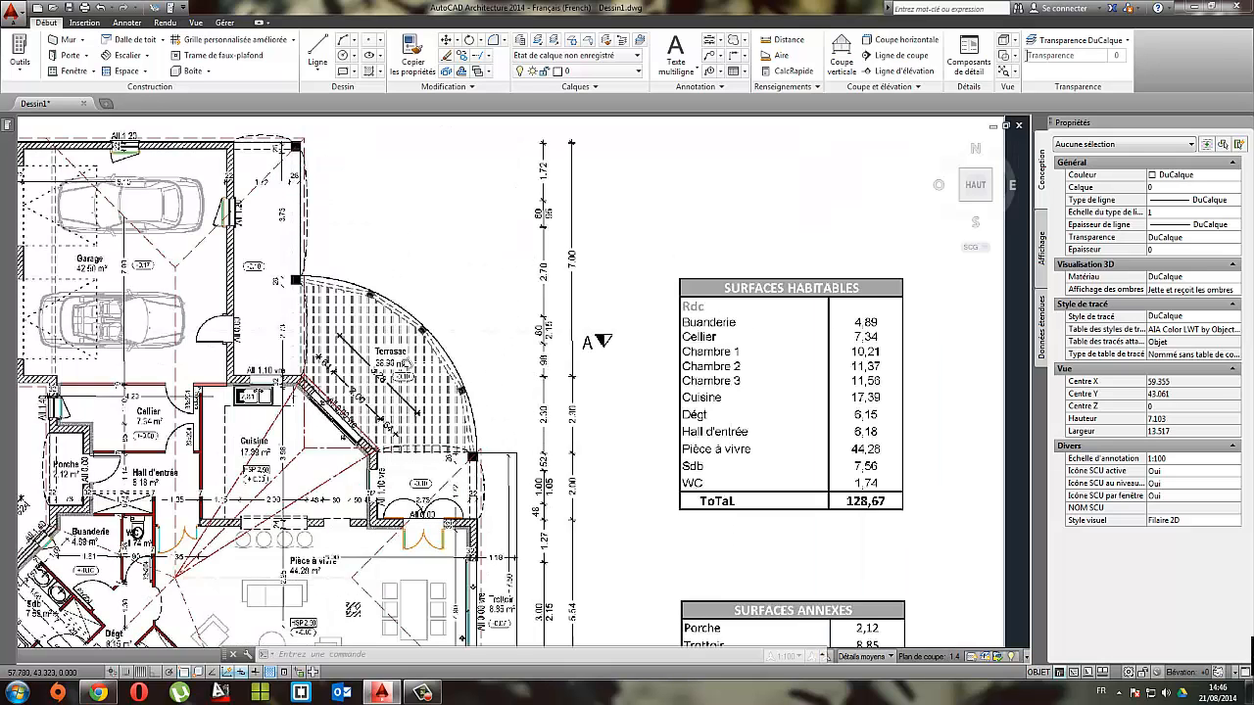
scroll(382, 188, "down", 2)
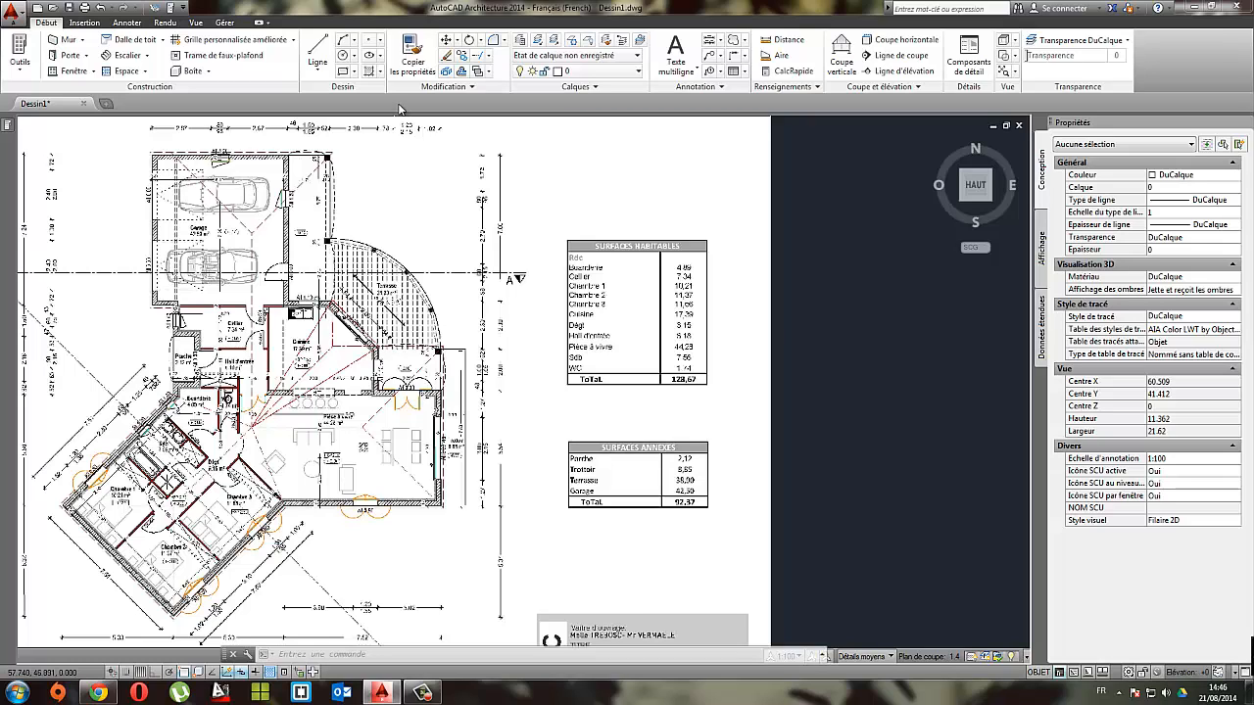
scroll(718, 363, "down", 1)
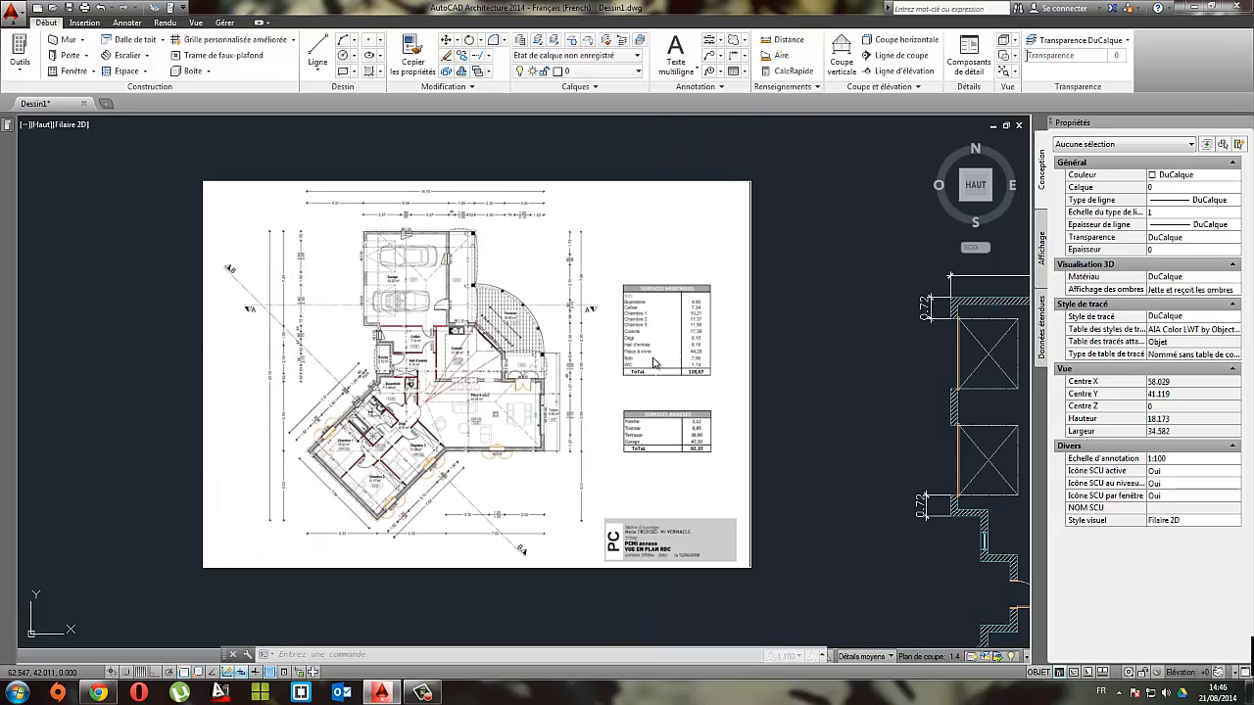
middle_click_drag(710, 392, 416, 296)
scroll(626, 390, "down", 1)
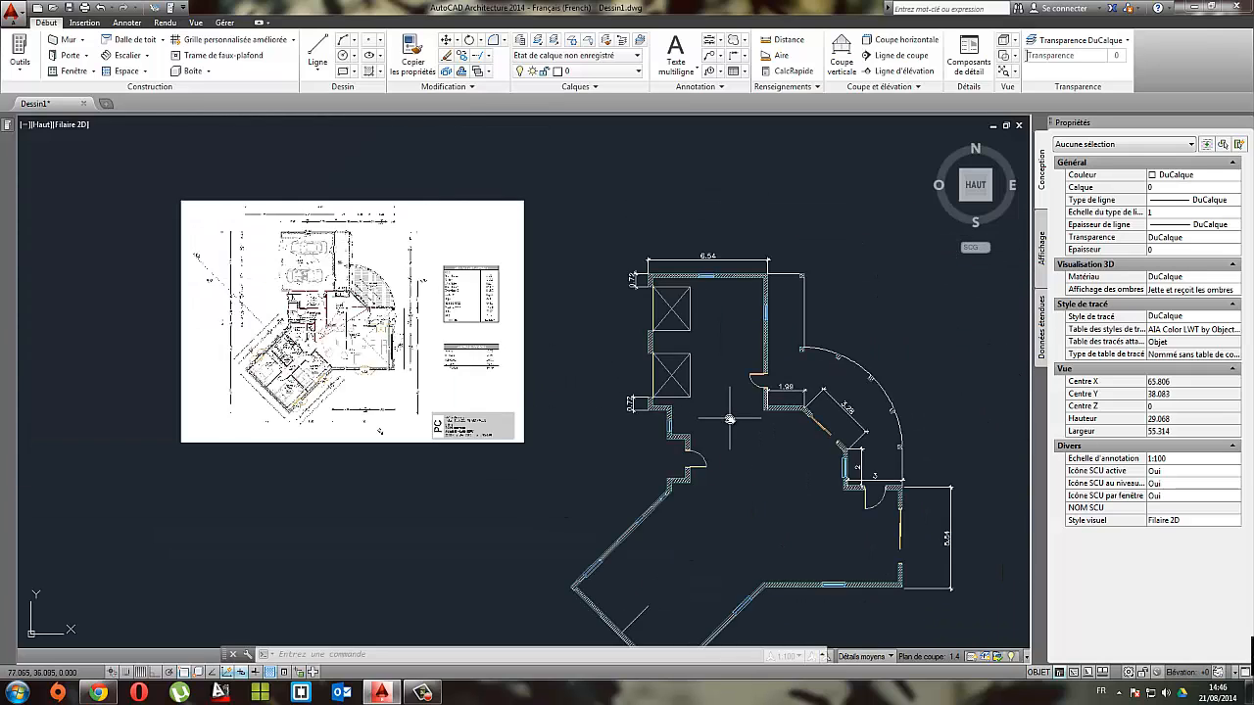
middle_click_drag(730, 418, 580, 341)
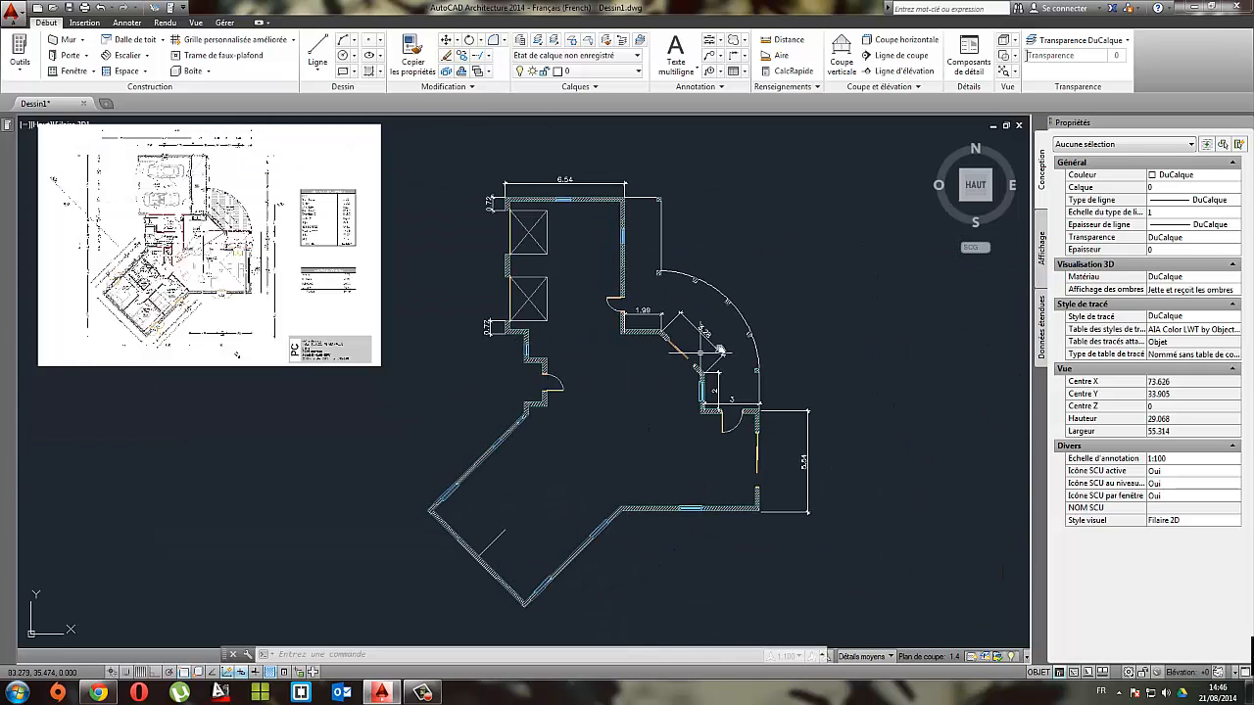